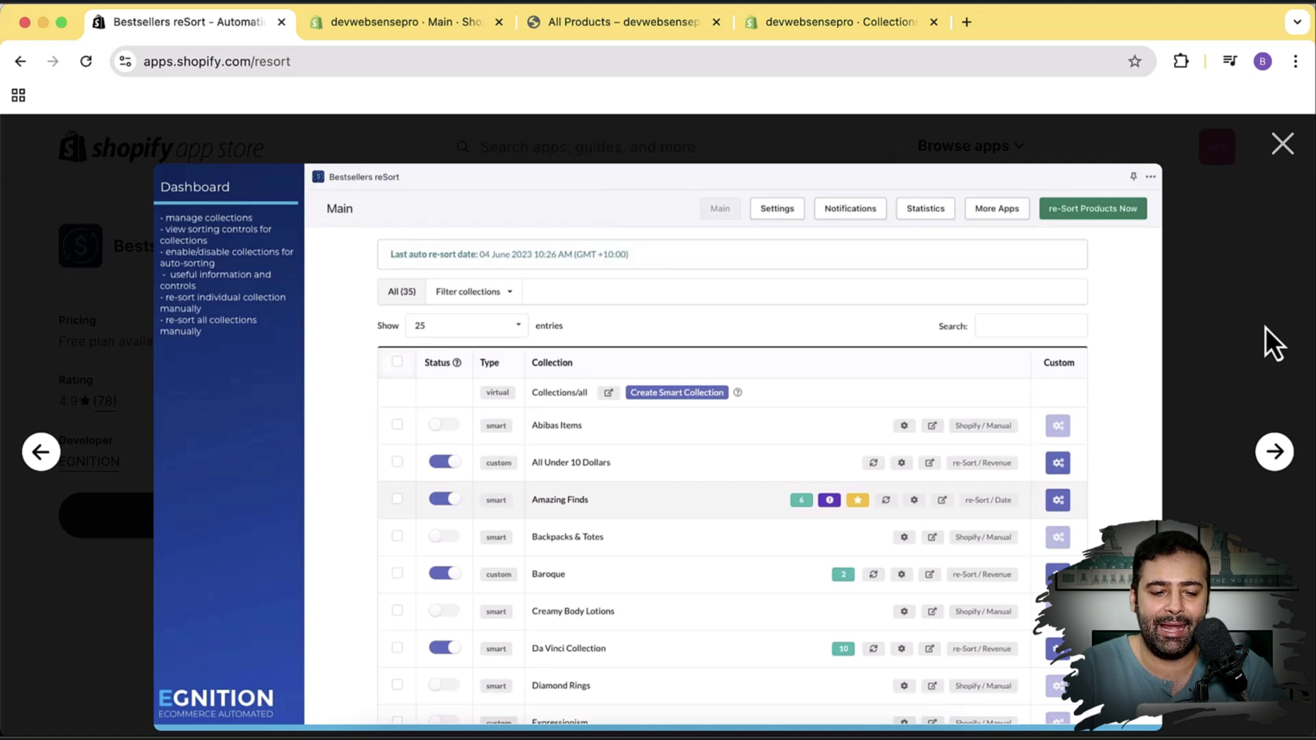
# Step: View the next screenshot in the app listing's gallery, close the gallery, and switch to the Bestsellers reSort dashboard in the Shopify admin
pyautogui.click(1288, 457)
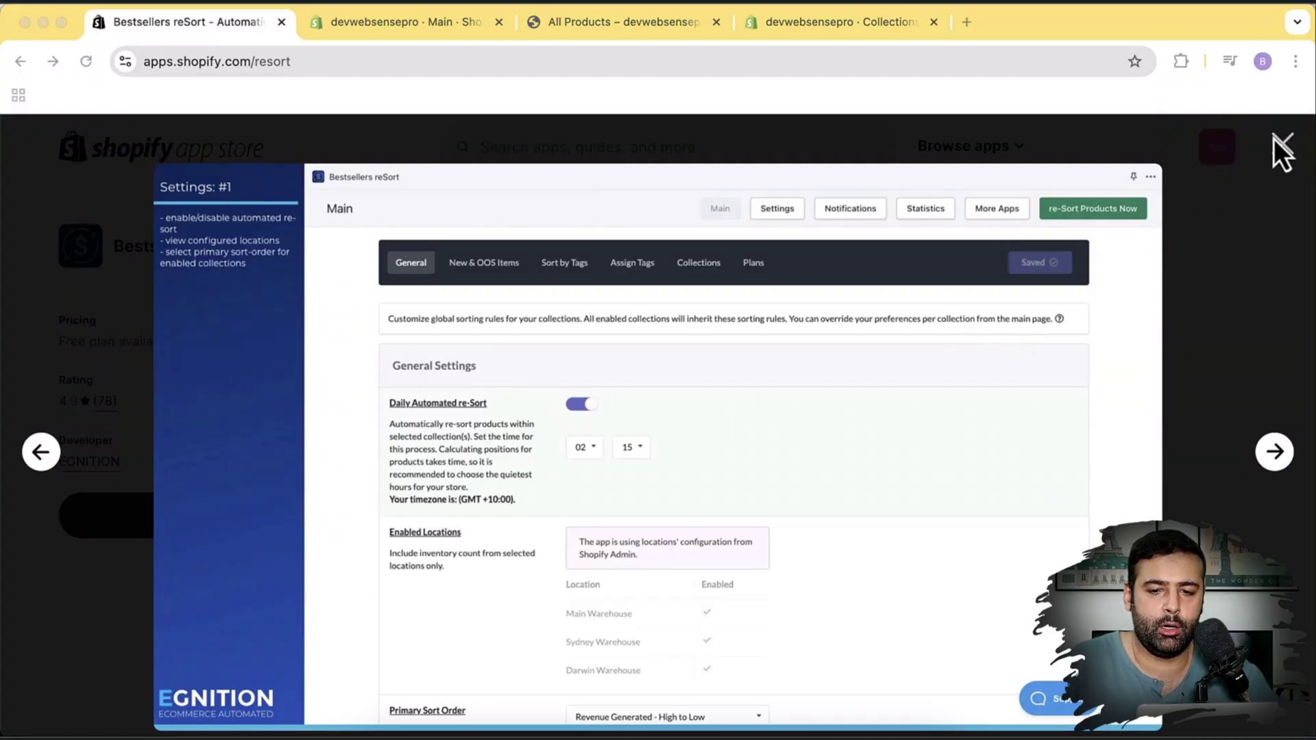
pyautogui.click(1282, 145)
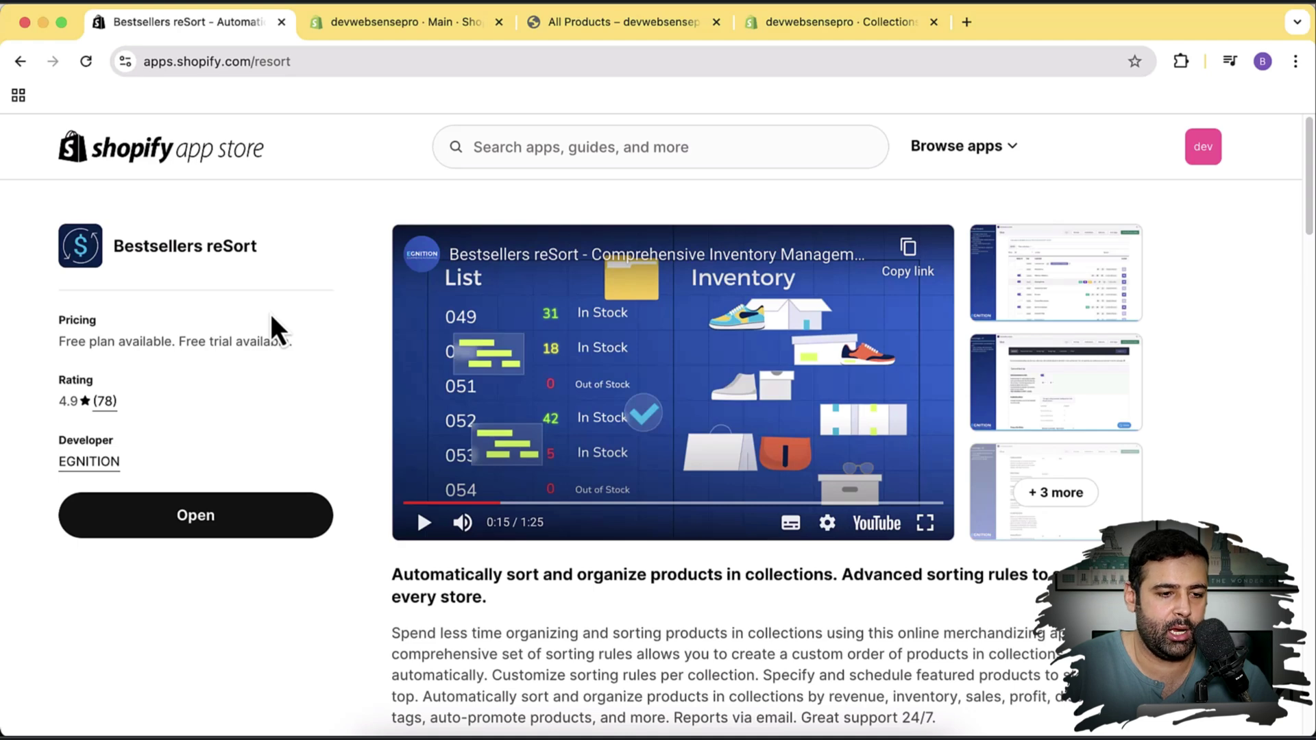
pyautogui.click(388, 31)
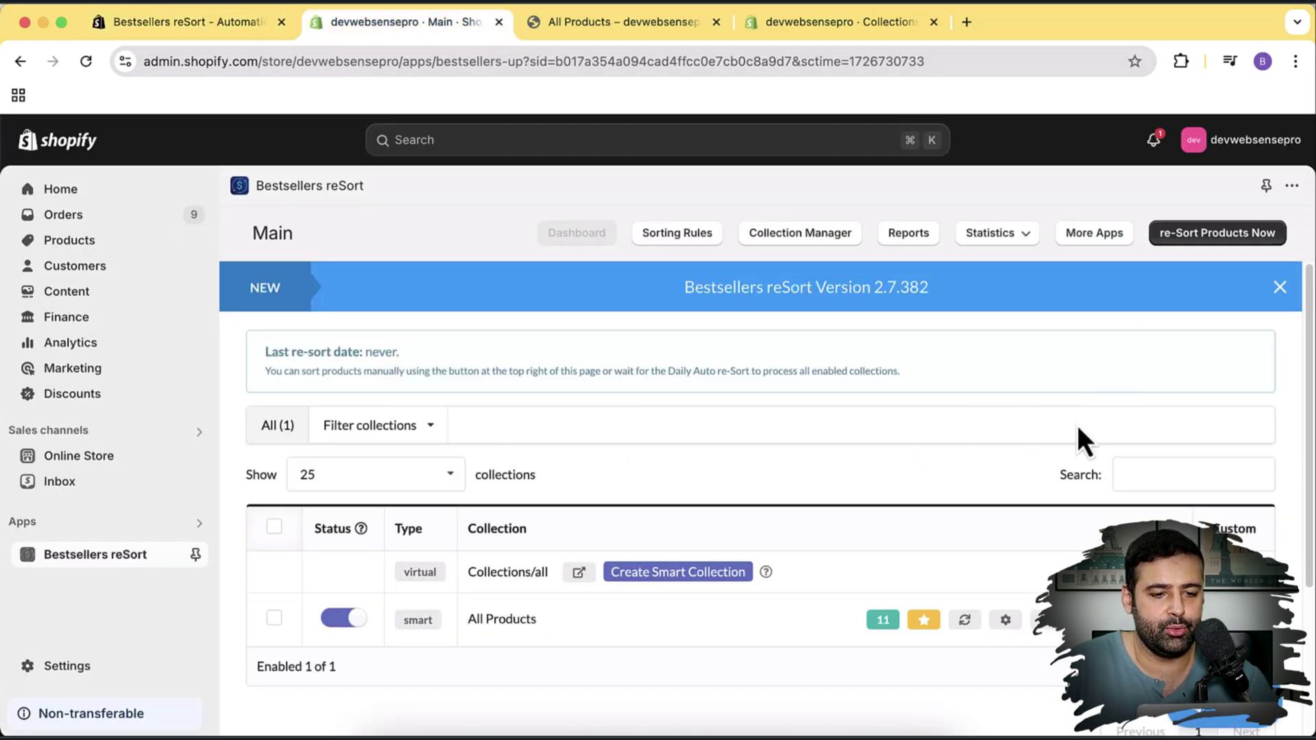
pyautogui.scroll(-2, 1215, 422)
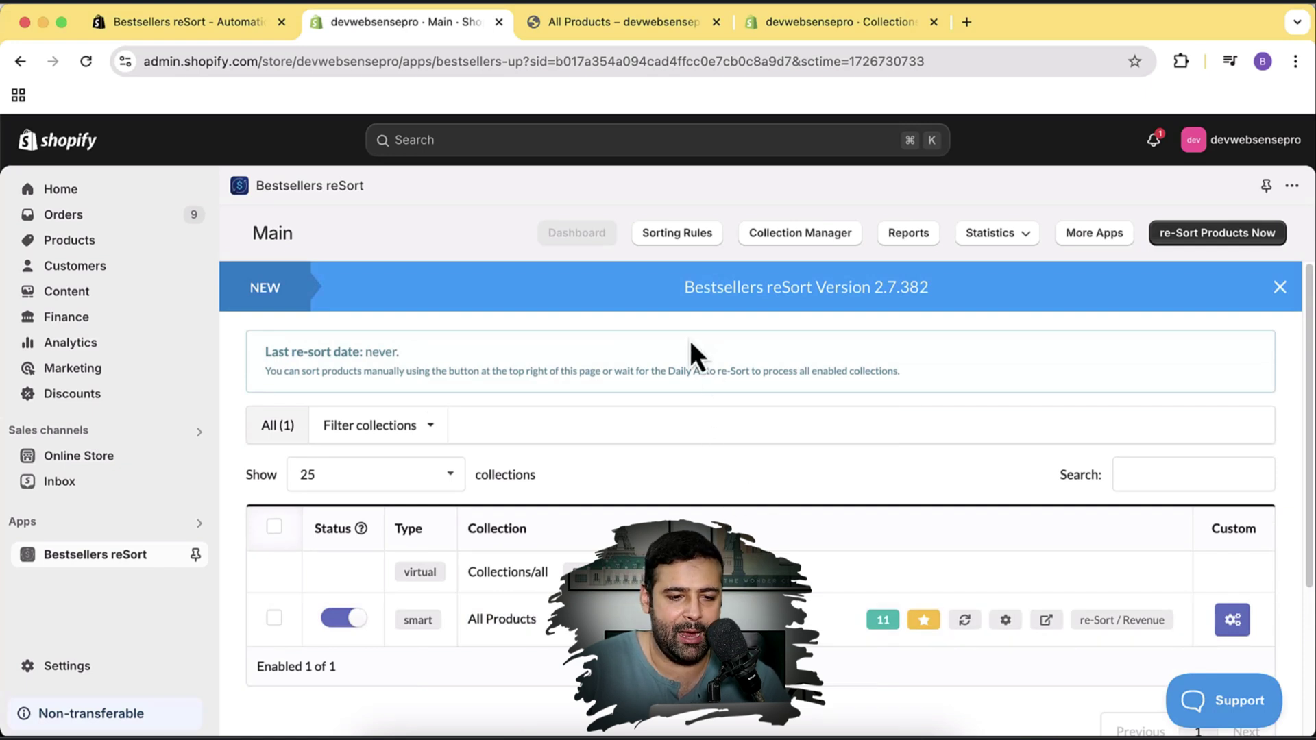
# Step: Open the Sorting Rules page and review the general settings for Daily Automated re-Sort, its timezone, and Primary Sort Order
pyautogui.click(677, 234)
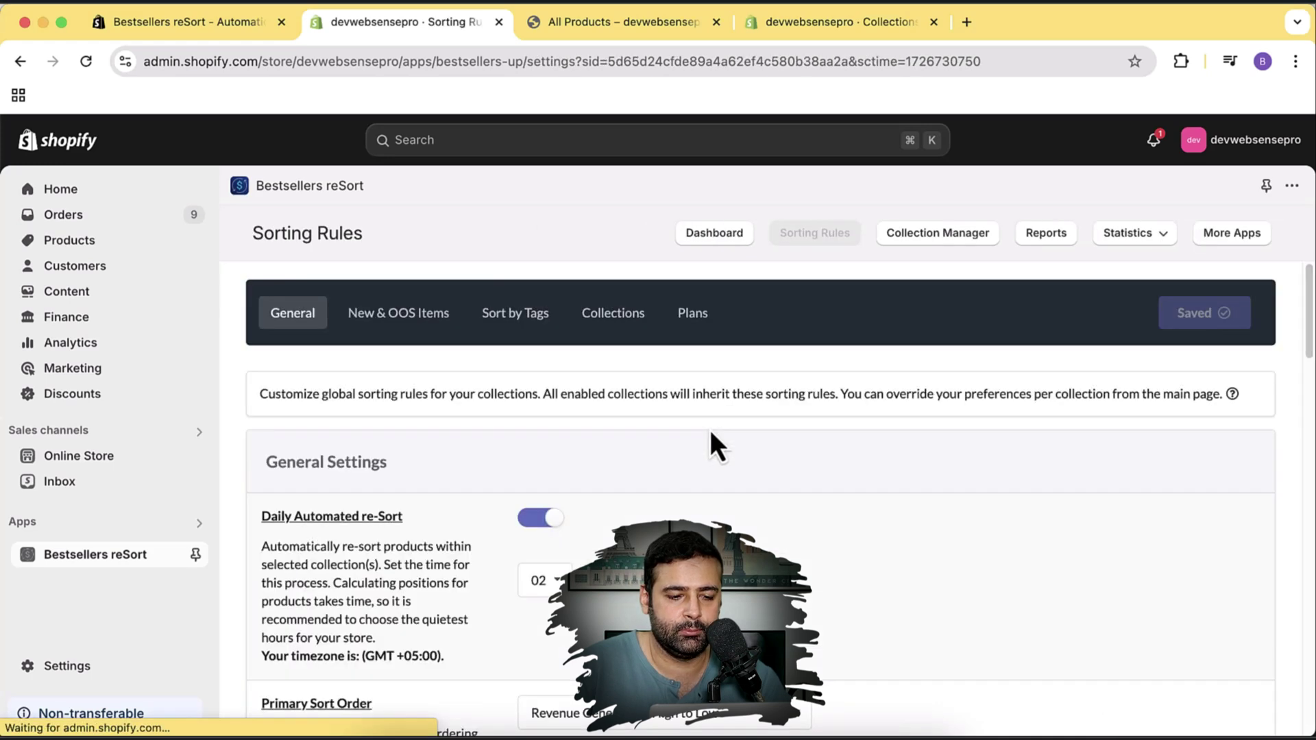
pyautogui.scroll(-1, 925, 421)
pyautogui.scroll(-4, 925, 438)
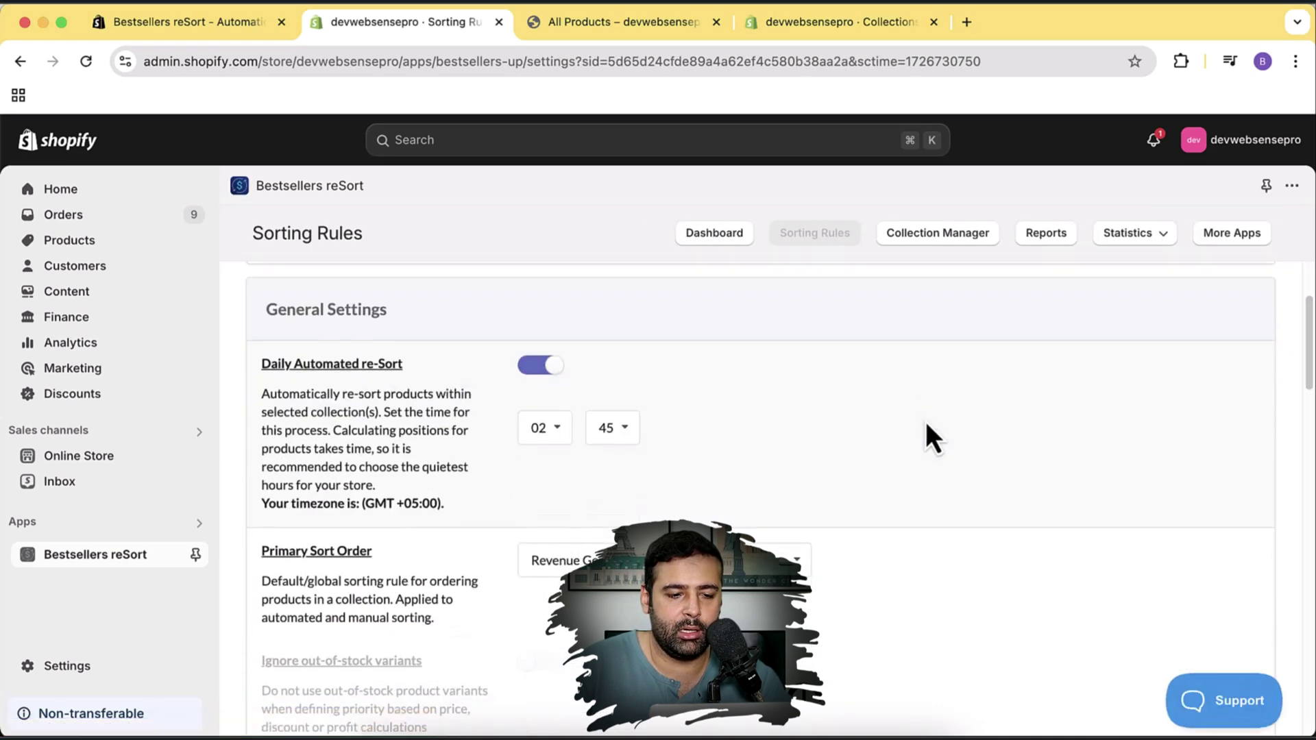
pyautogui.scroll(2, 945, 438)
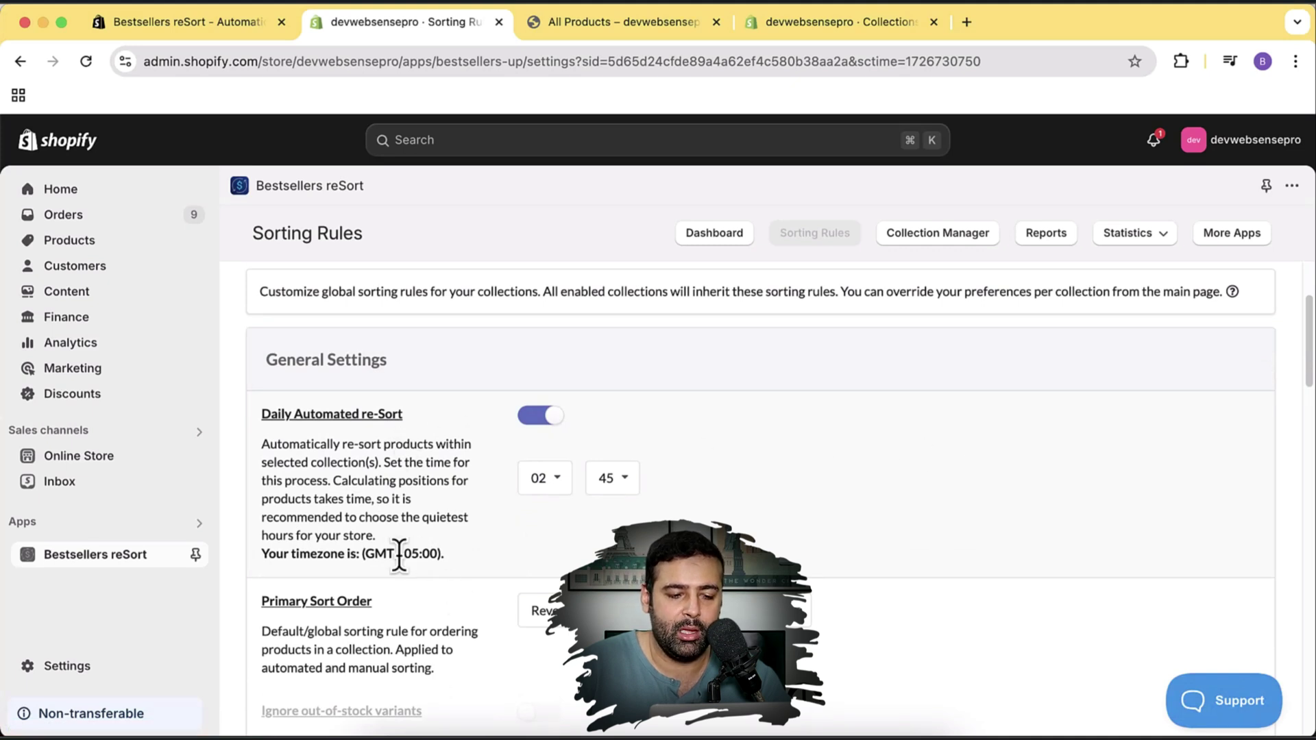
pyautogui.moveTo(356, 554); pyautogui.dragTo(439, 554)
pyautogui.click(490, 568)
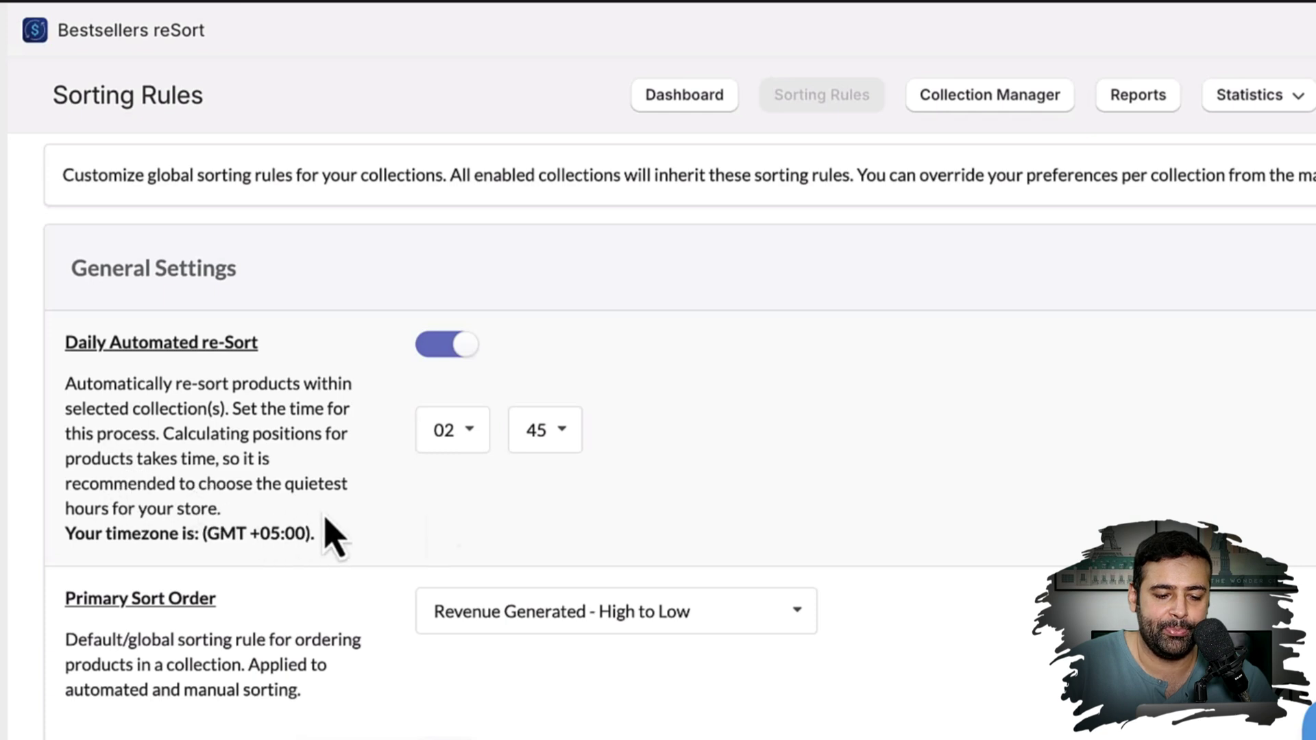
pyautogui.scroll(-2, 837, 382)
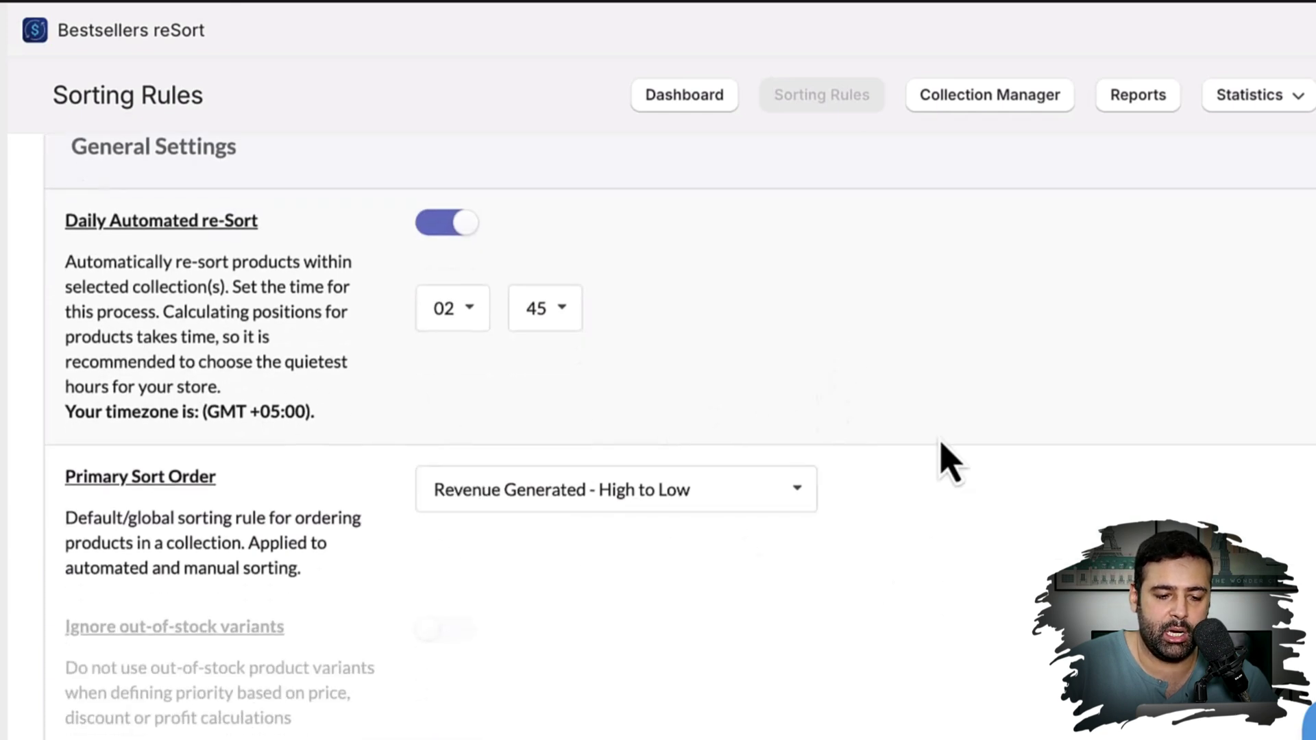
pyautogui.scroll(-1, 955, 411)
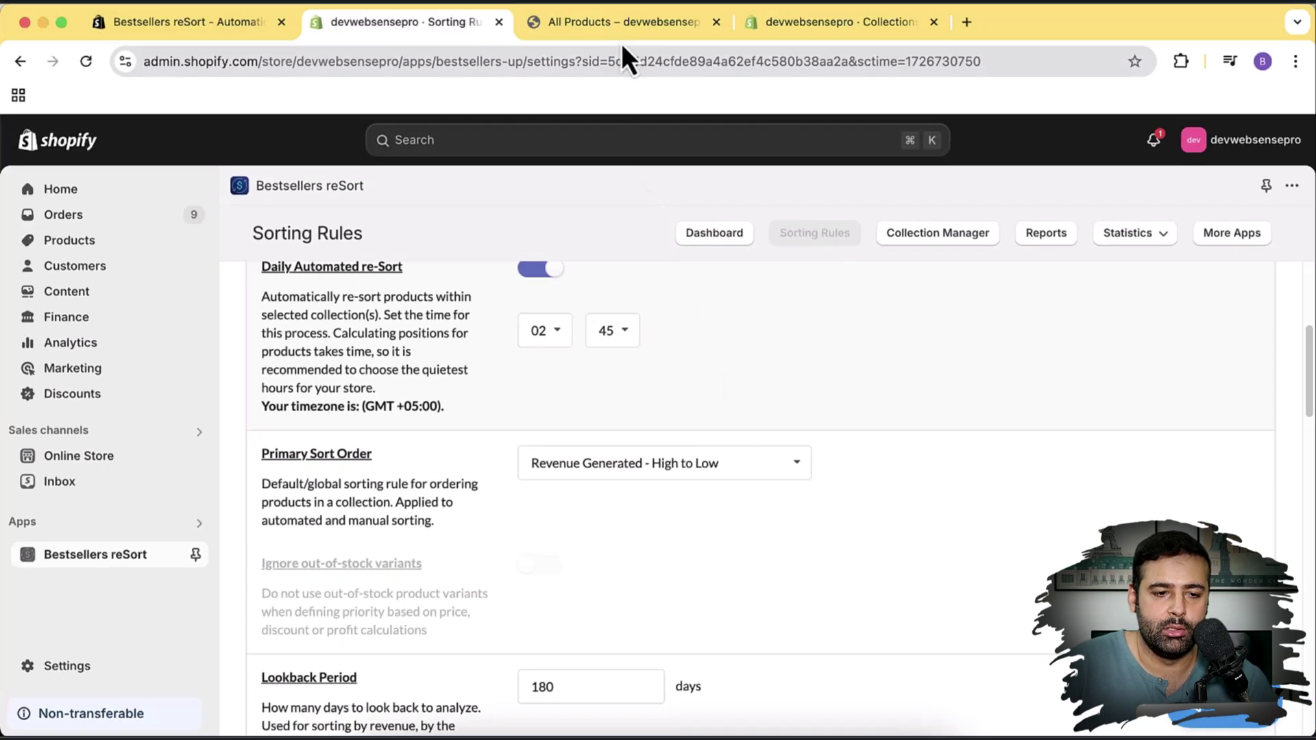
# Step: Switch to the storefront's All Products collection page and examine the order in which its products are listed
pyautogui.click(622, 24)
pyautogui.scroll(-6, 1150, 297)
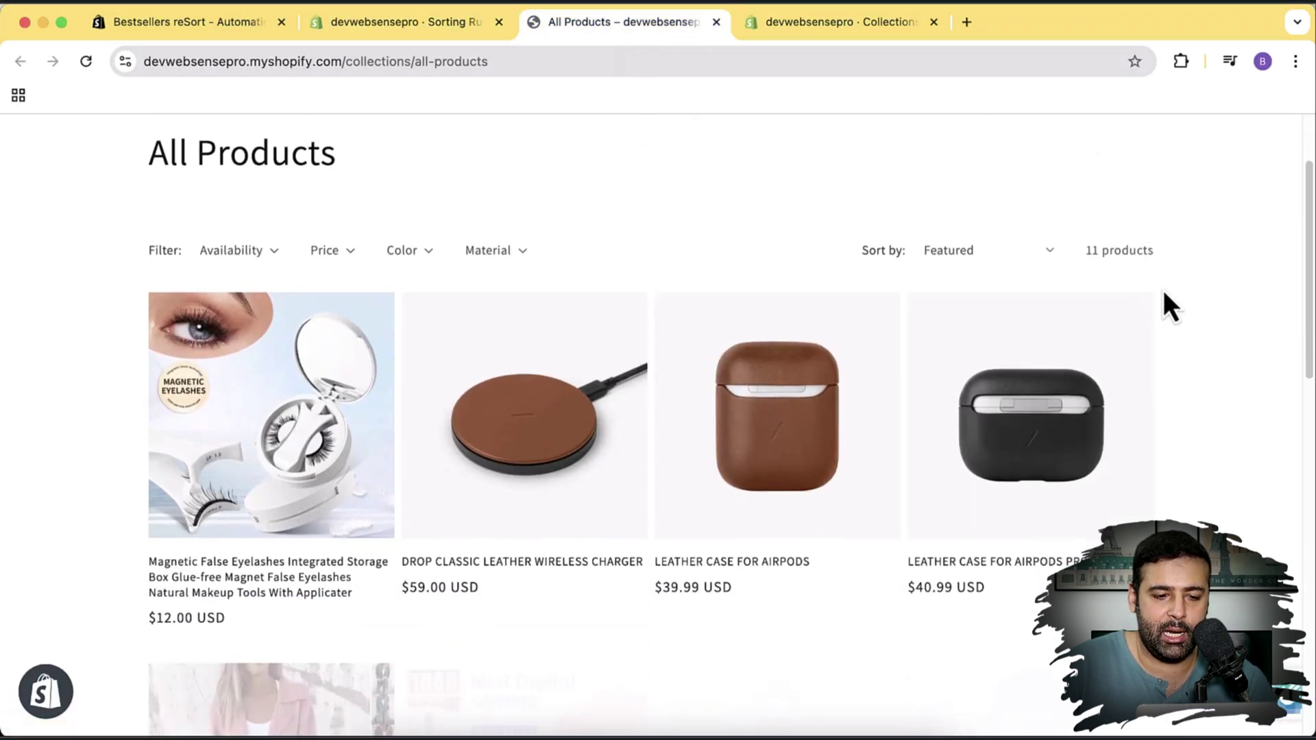
pyautogui.scroll(-10, 1175, 295)
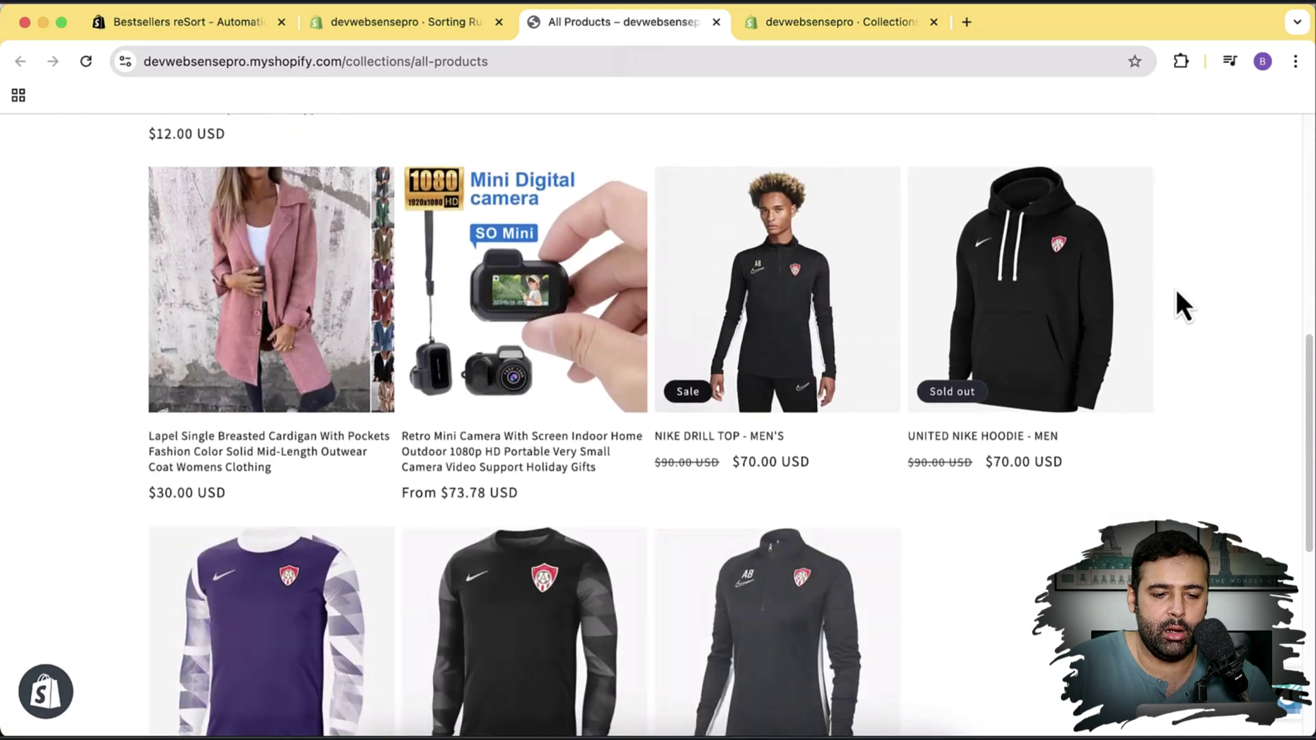
pyautogui.scroll(15, 1155, 384)
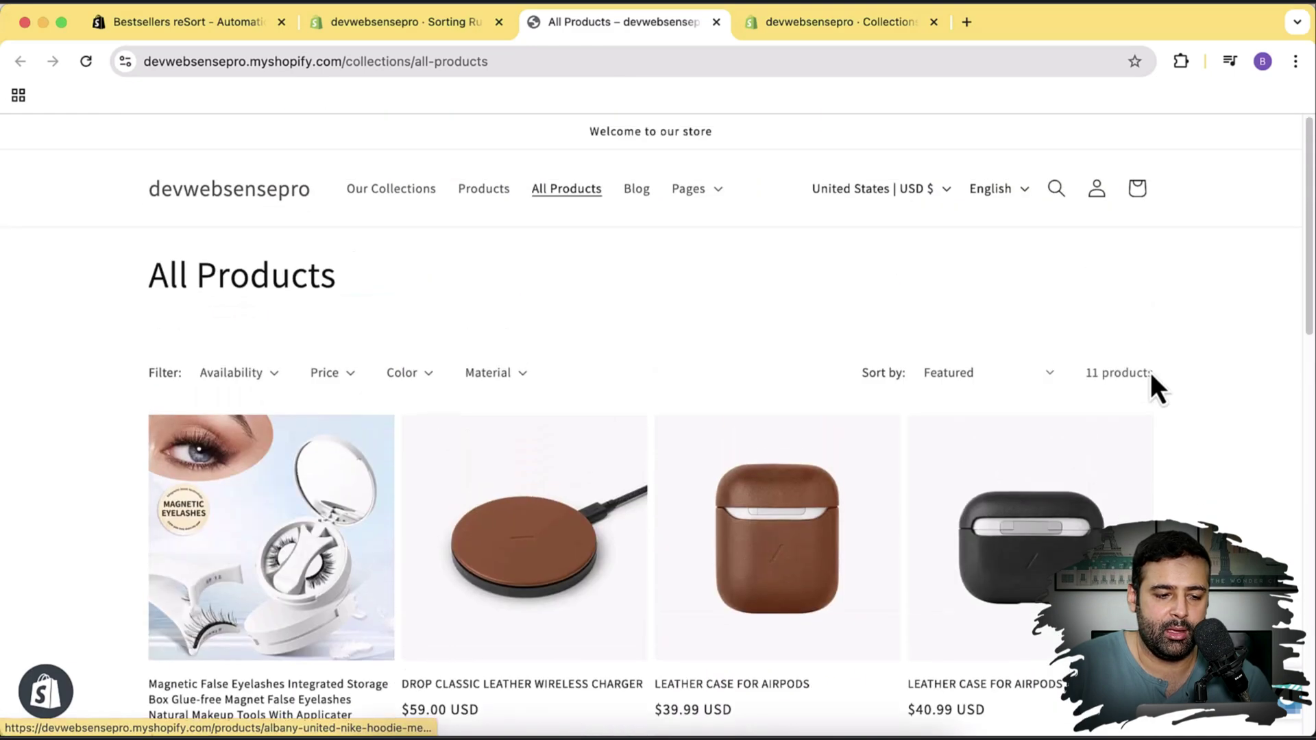
pyautogui.scroll(-5, 1155, 382)
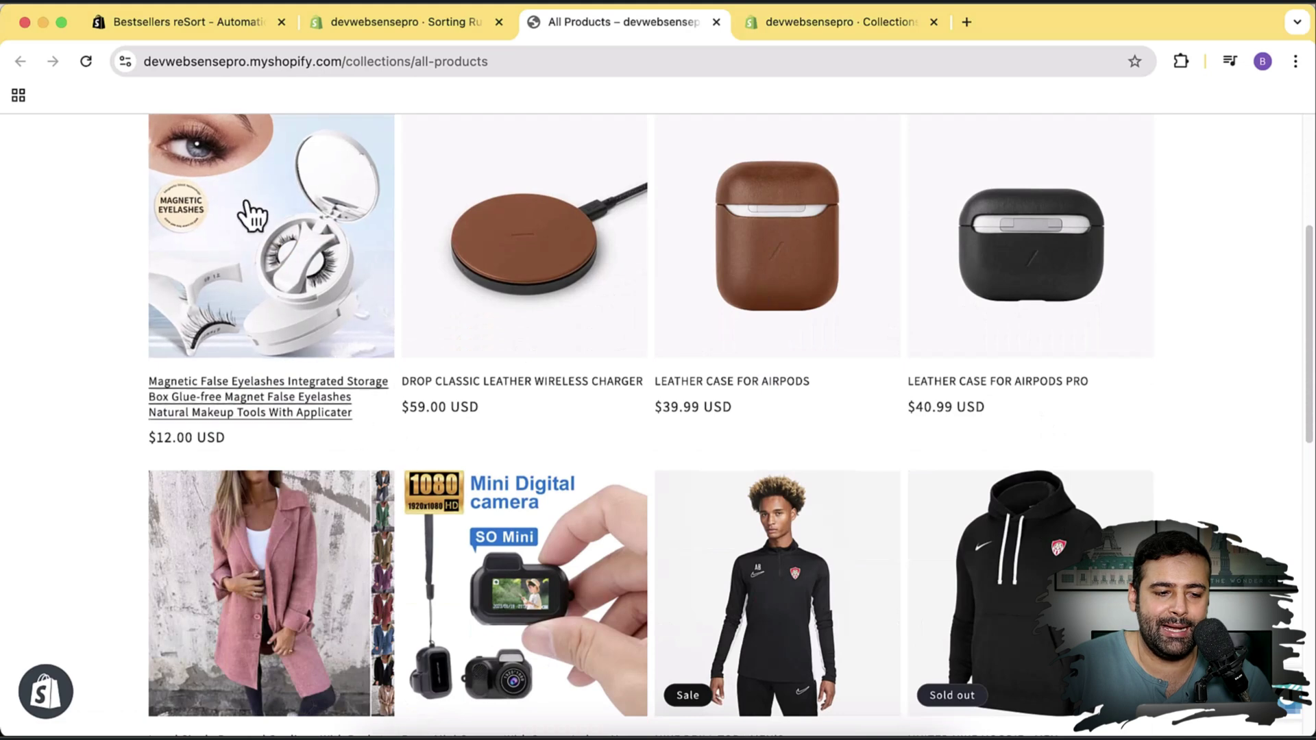
pyautogui.scroll(2, 294, 287)
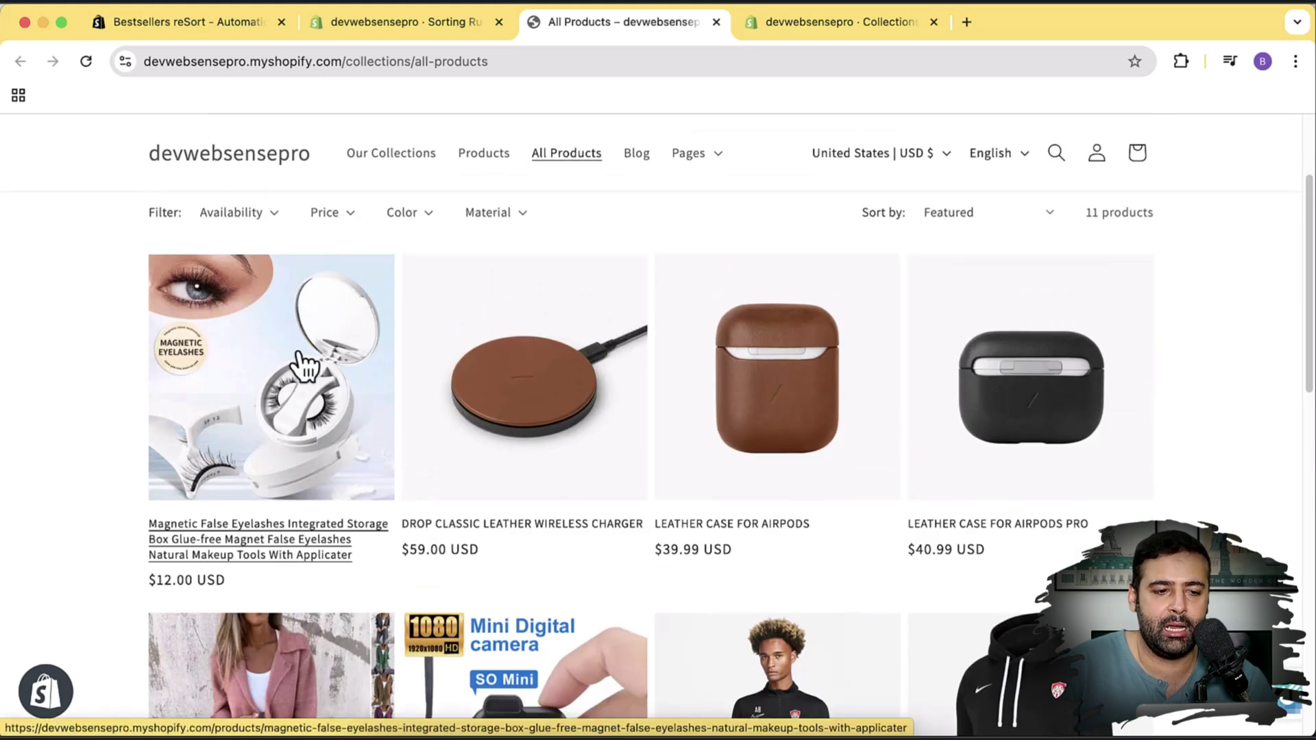
# Step: Review the Lookback Period setting in Sorting Rules, comparing it with the product order on the storefront's All Products page
pyautogui.click(430, 23)
pyautogui.scroll(-4, 998, 404)
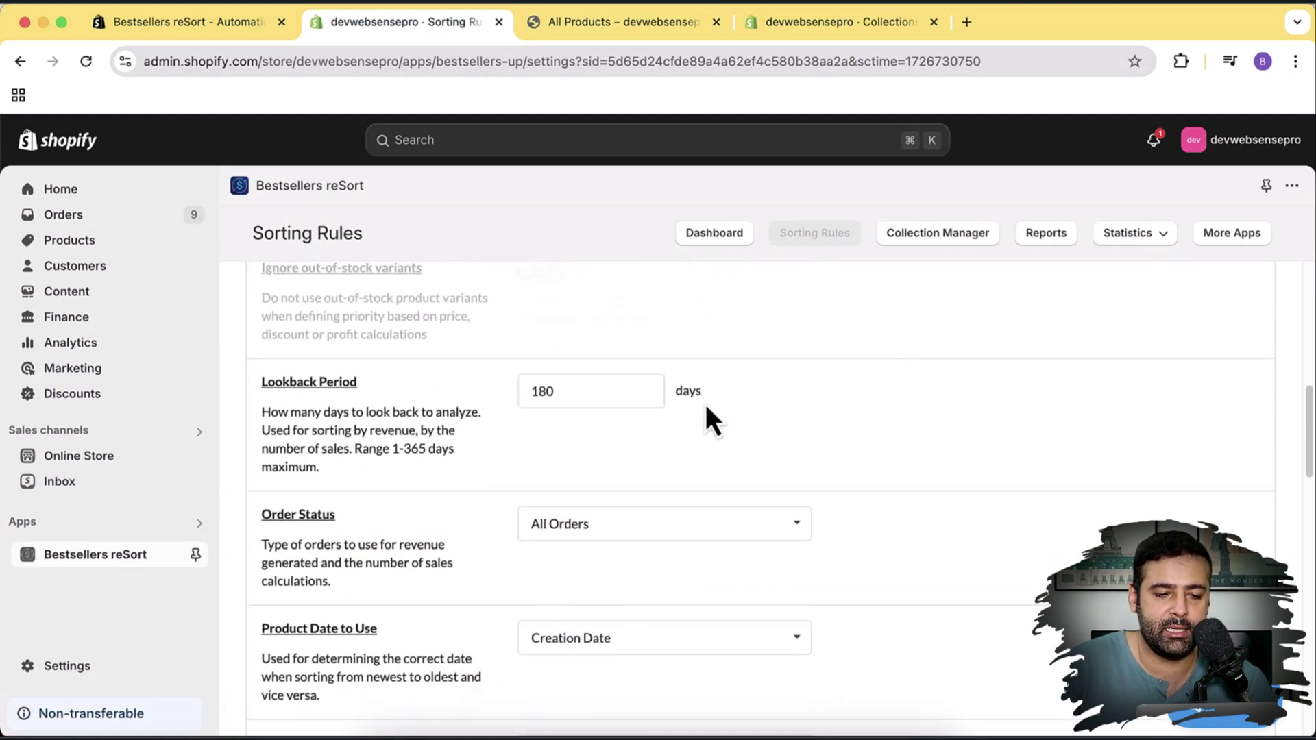
pyautogui.moveTo(574, 391); pyautogui.dragTo(525, 391)
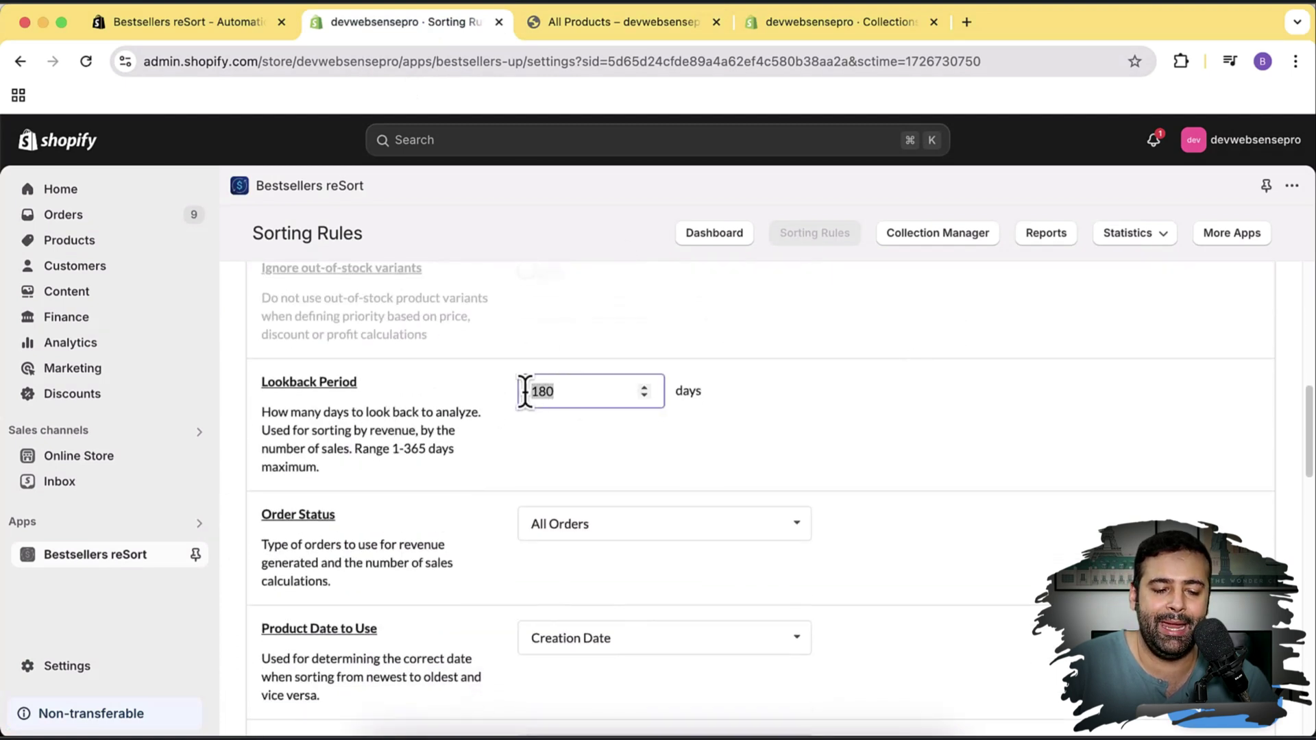
pyautogui.click(746, 420)
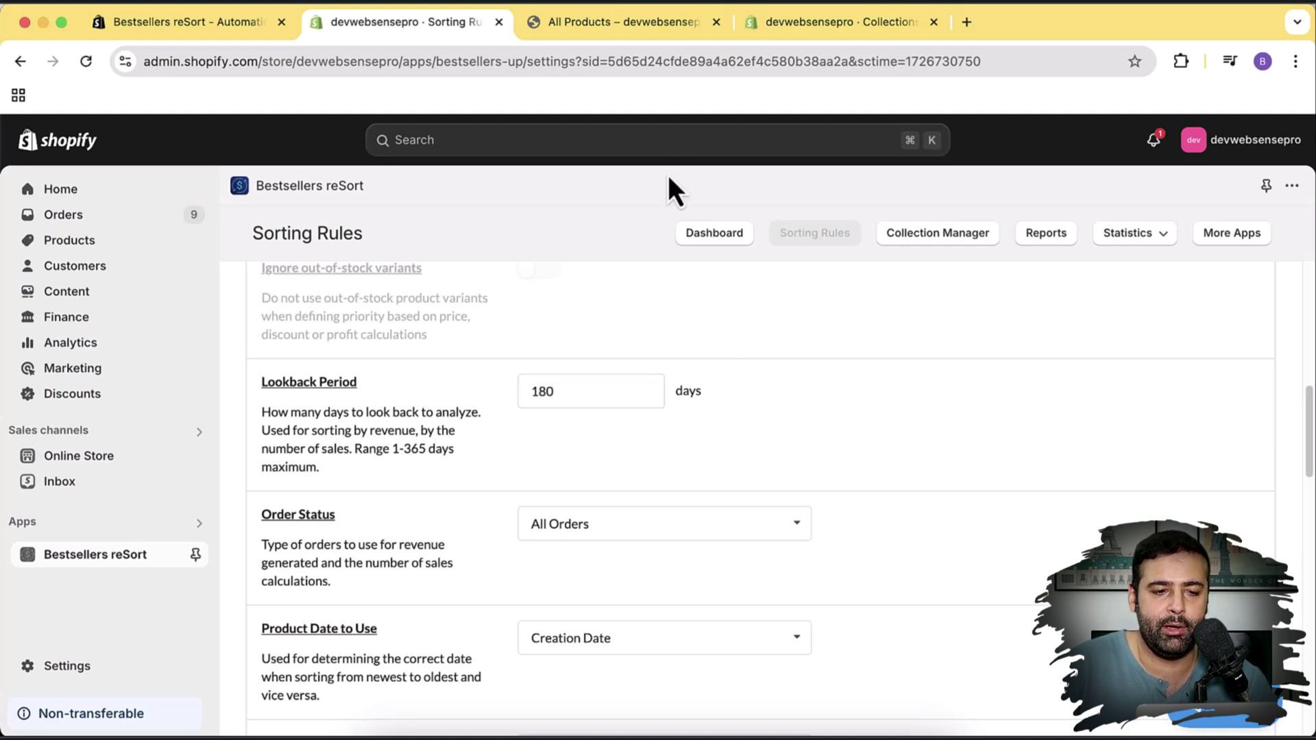
pyautogui.click(655, 27)
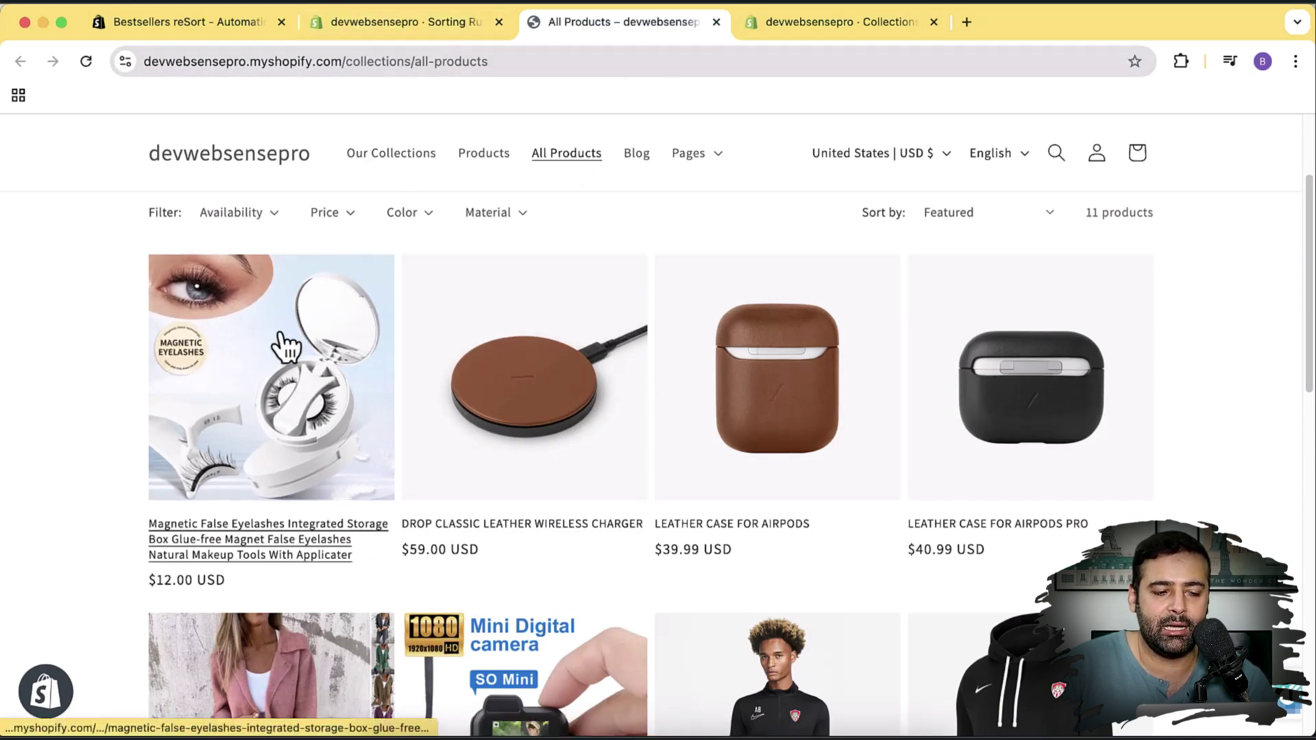
pyautogui.click(430, 23)
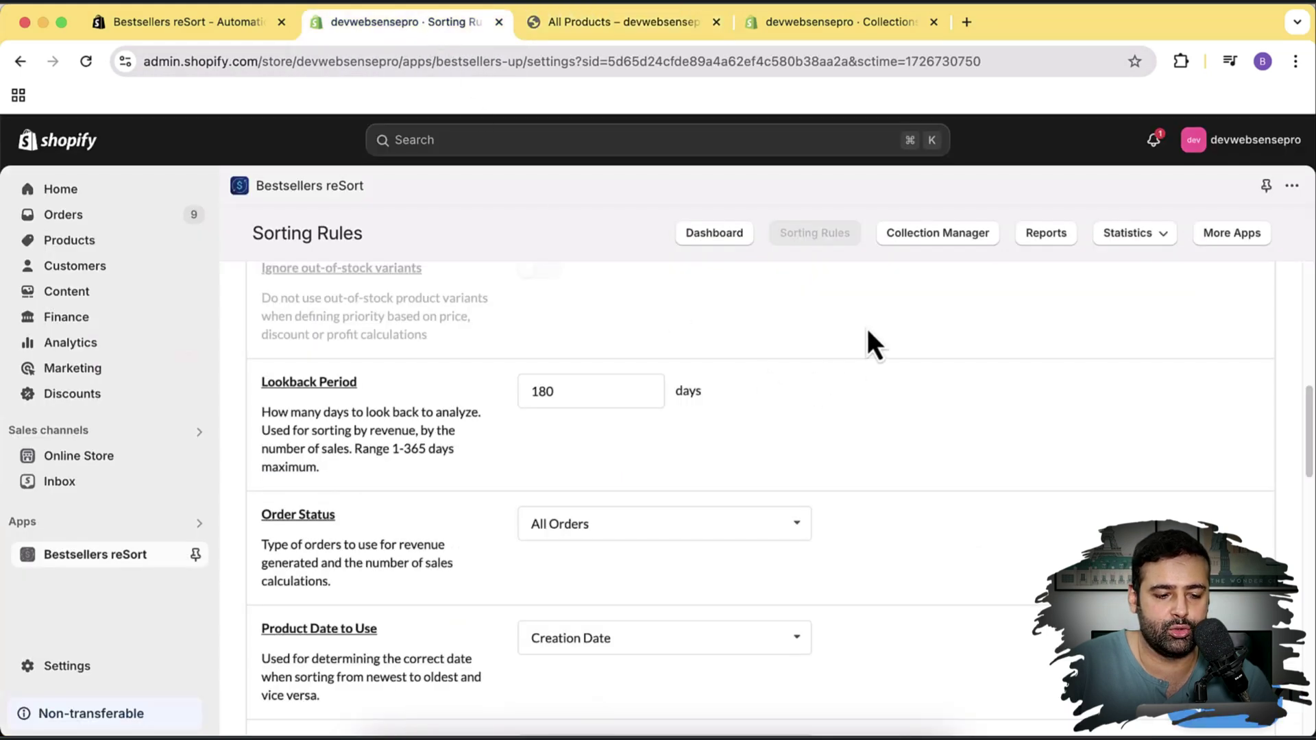
# Step: Inspect the available Order Status options in the general sorting rules without changing the selection
pyautogui.scroll(-2, 866, 327)
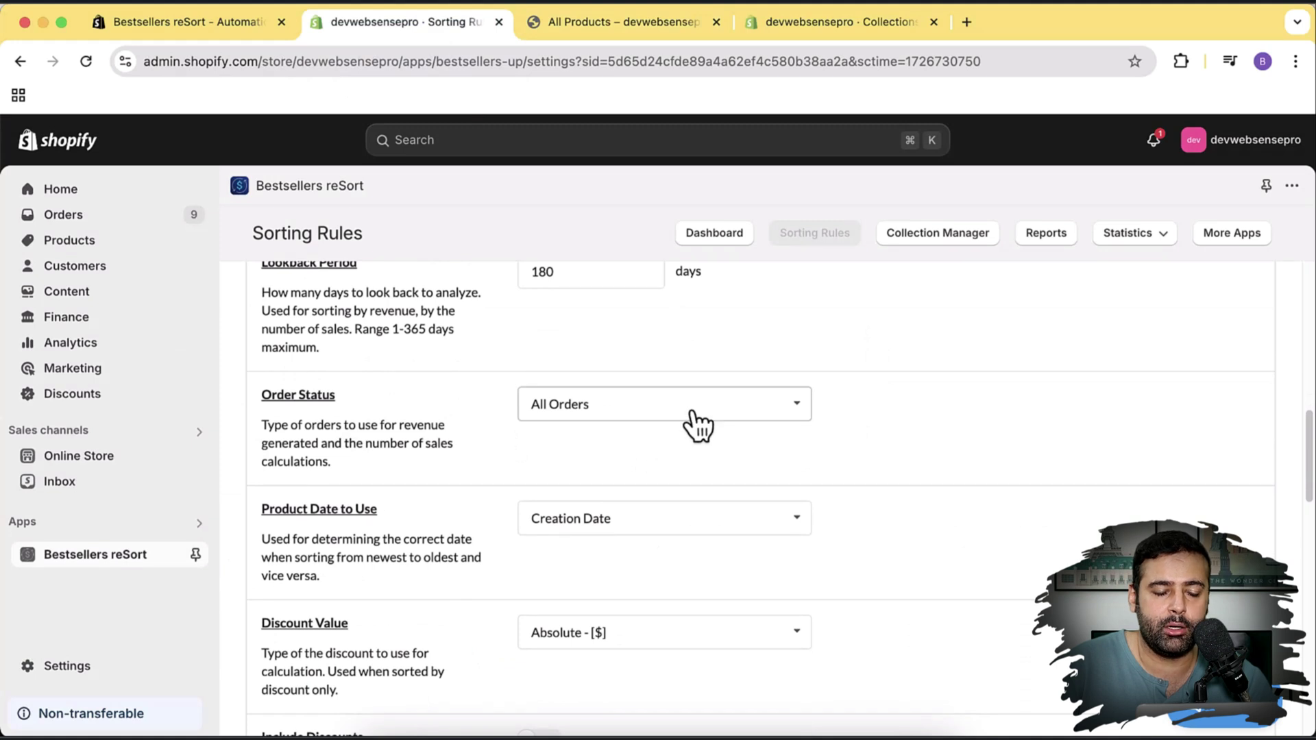
pyautogui.scroll(1, 610, 370)
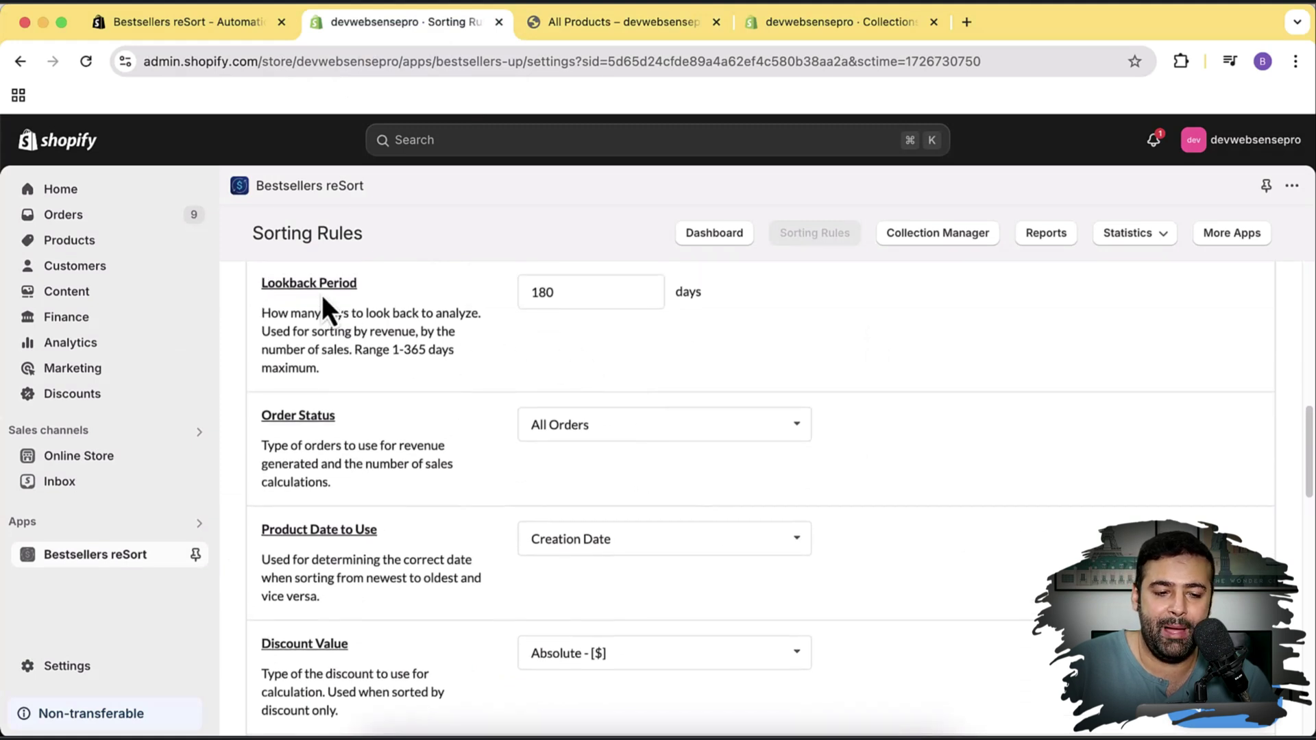
pyautogui.click(630, 433)
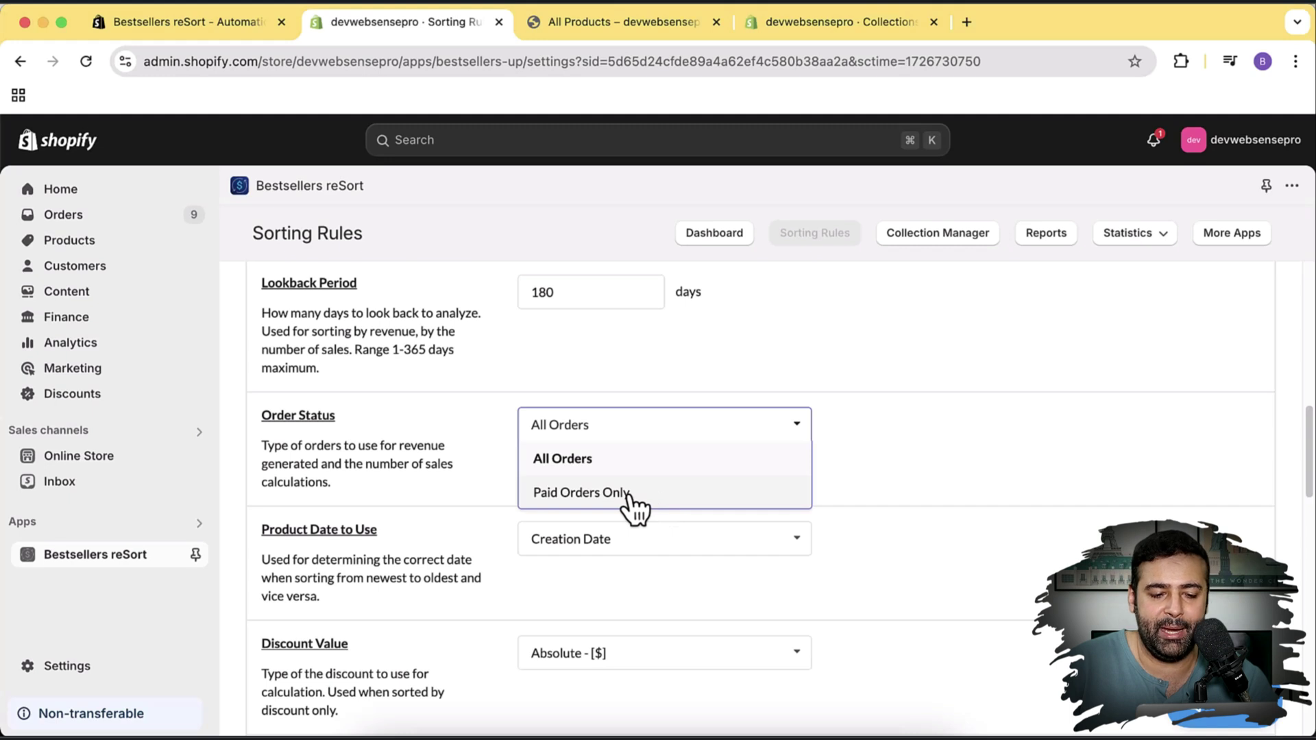
pyautogui.click(895, 438)
pyautogui.scroll(-5, 960, 398)
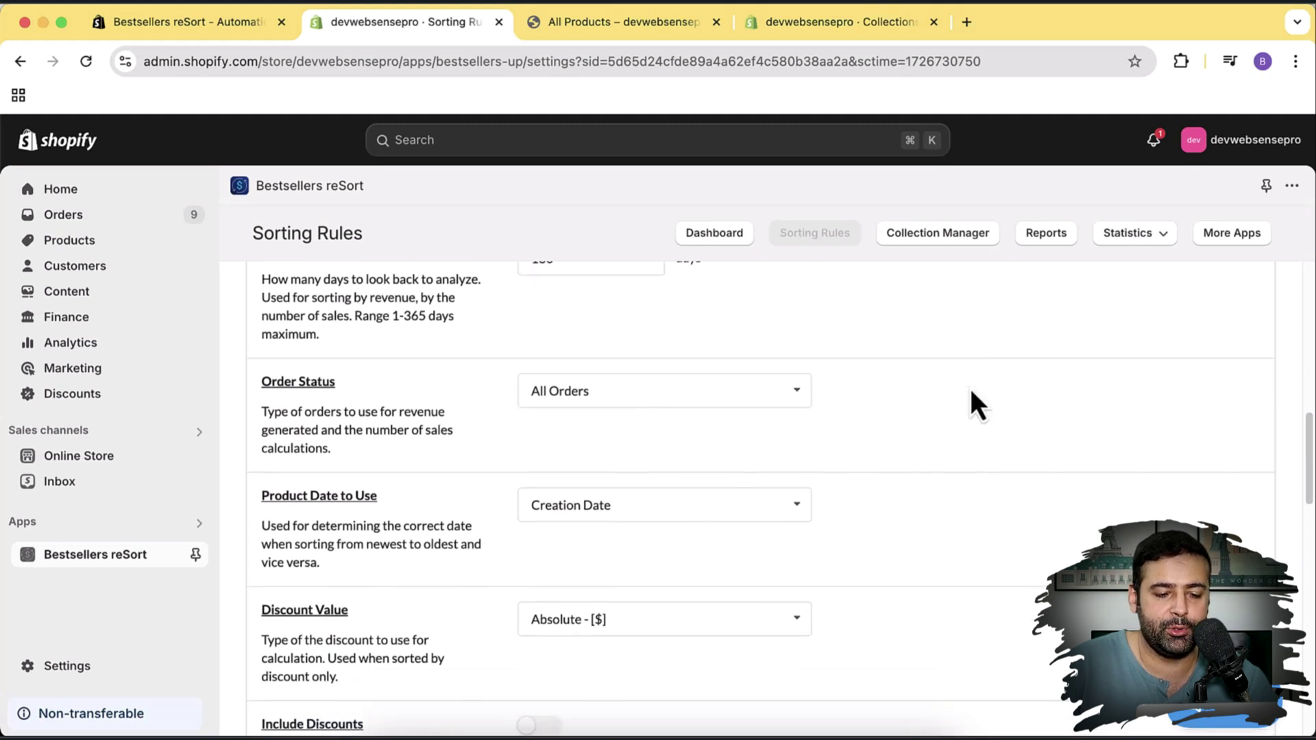
# Step: Inspect the available options for Product Date to Use and Discount Value without changing either selection
pyautogui.click(745, 373)
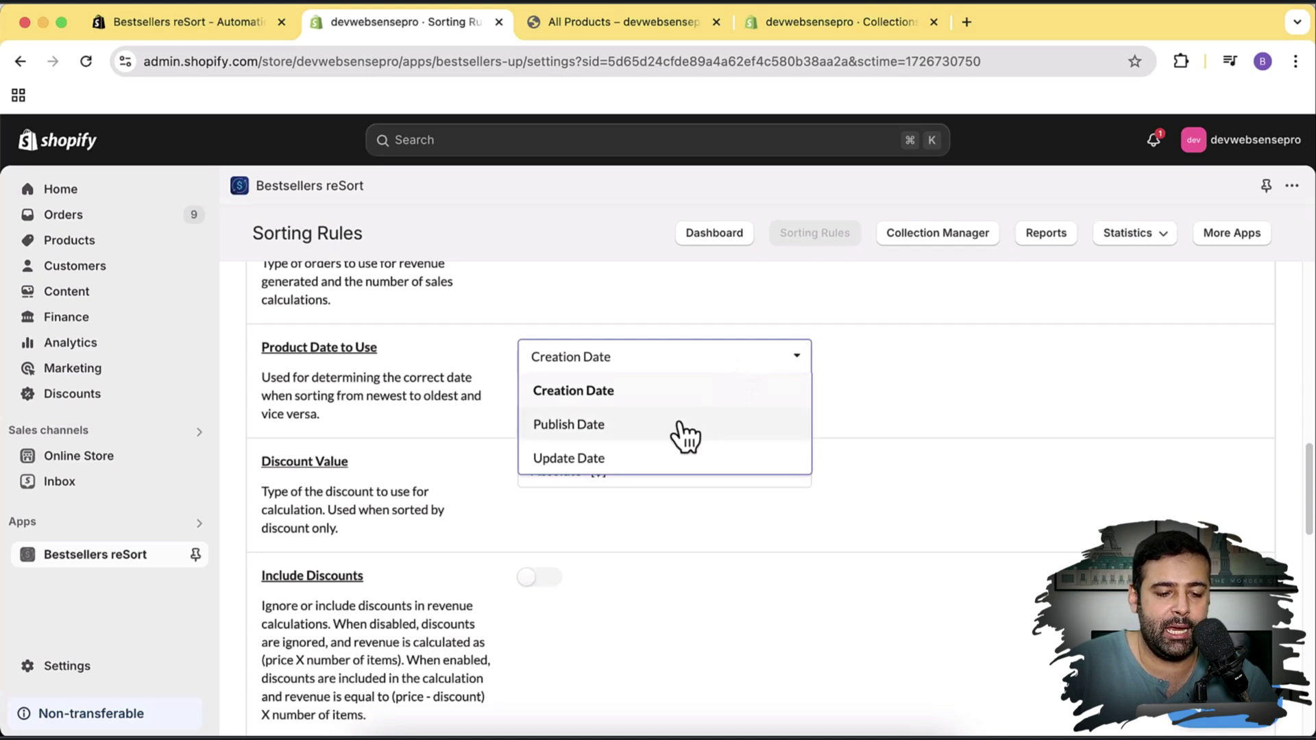
pyautogui.click(866, 357)
pyautogui.scroll(-2, 863, 357)
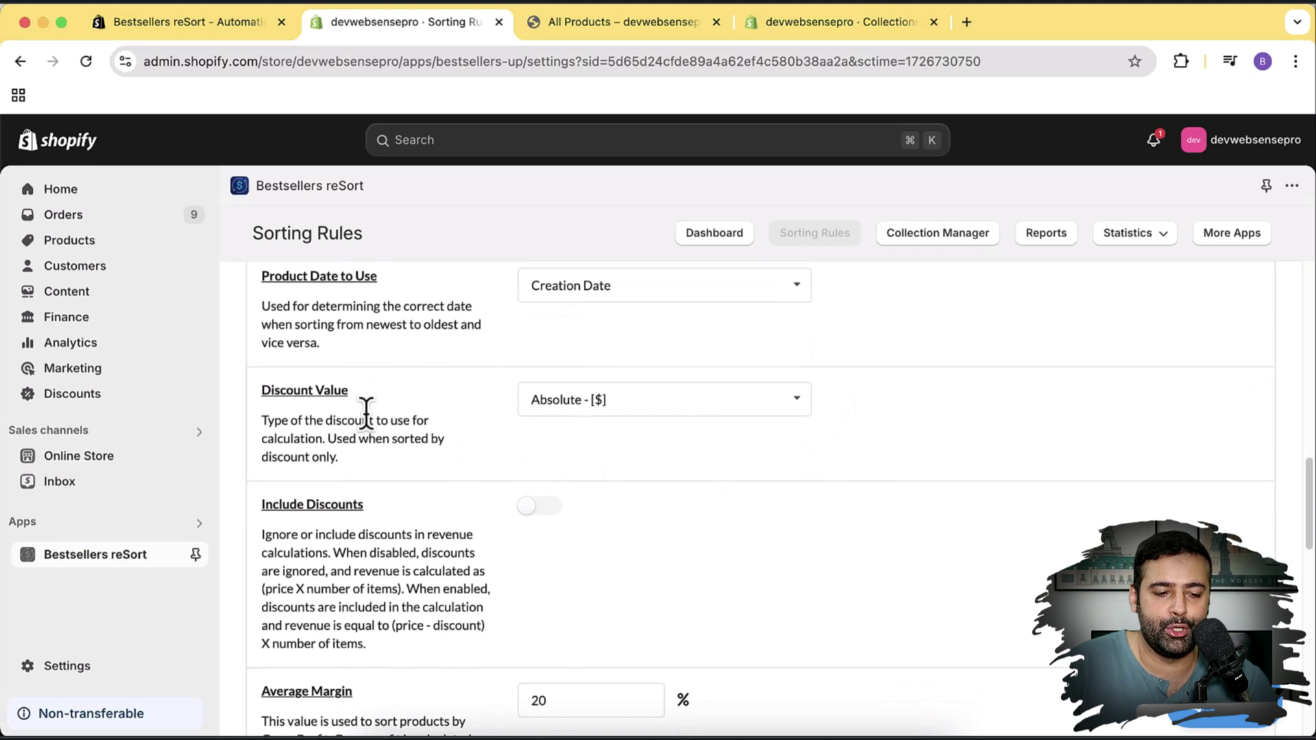
pyautogui.click(754, 407)
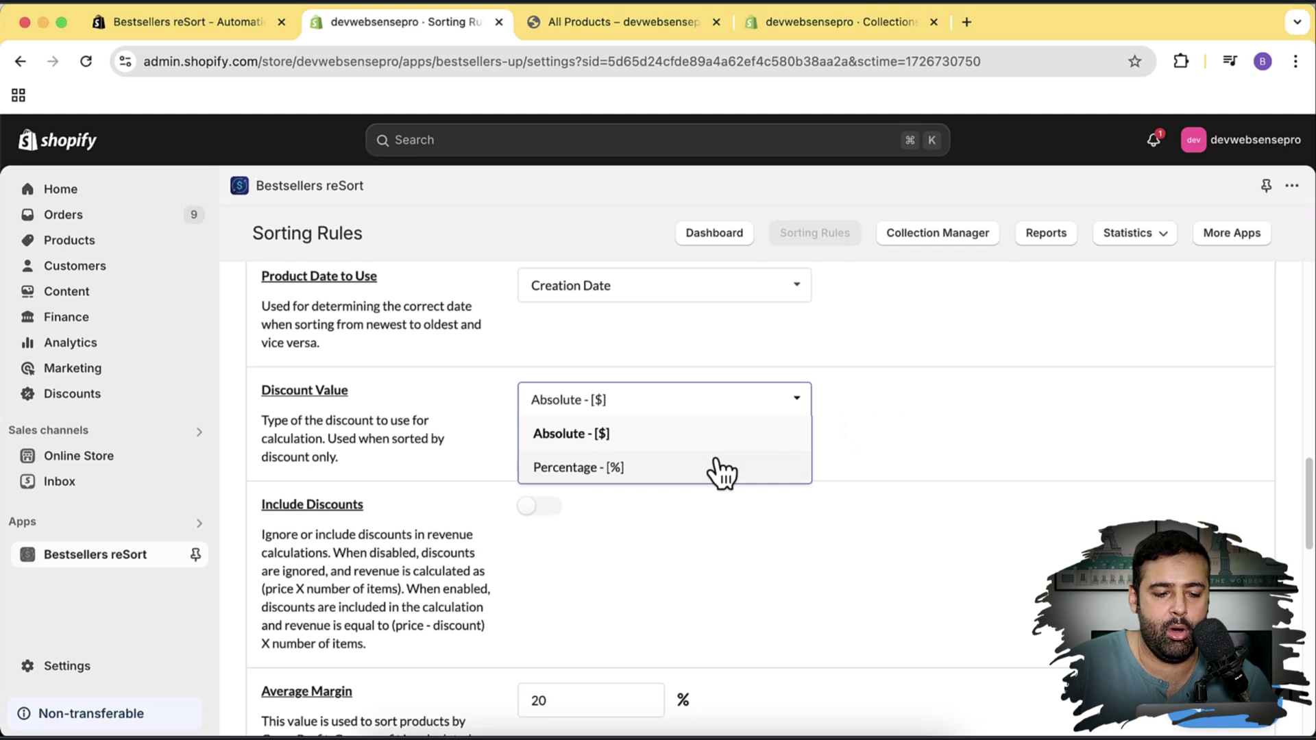
pyautogui.click(933, 382)
pyautogui.scroll(-3, 933, 382)
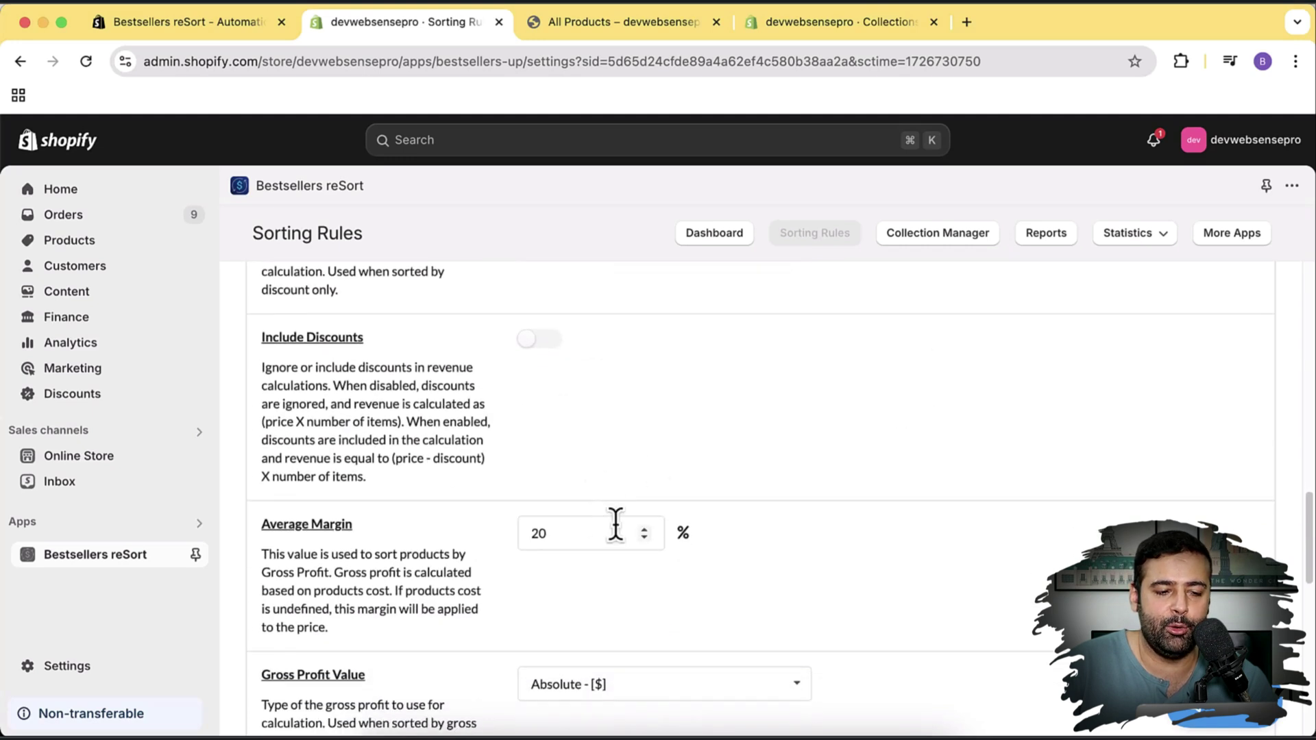
# Step: Review the Average Margin, Gross Profit Value, Google Analytics and Enabled Locations settings, and return to the start of the sorting rules
pyautogui.doubleClick(589, 538)
pyautogui.click(749, 536)
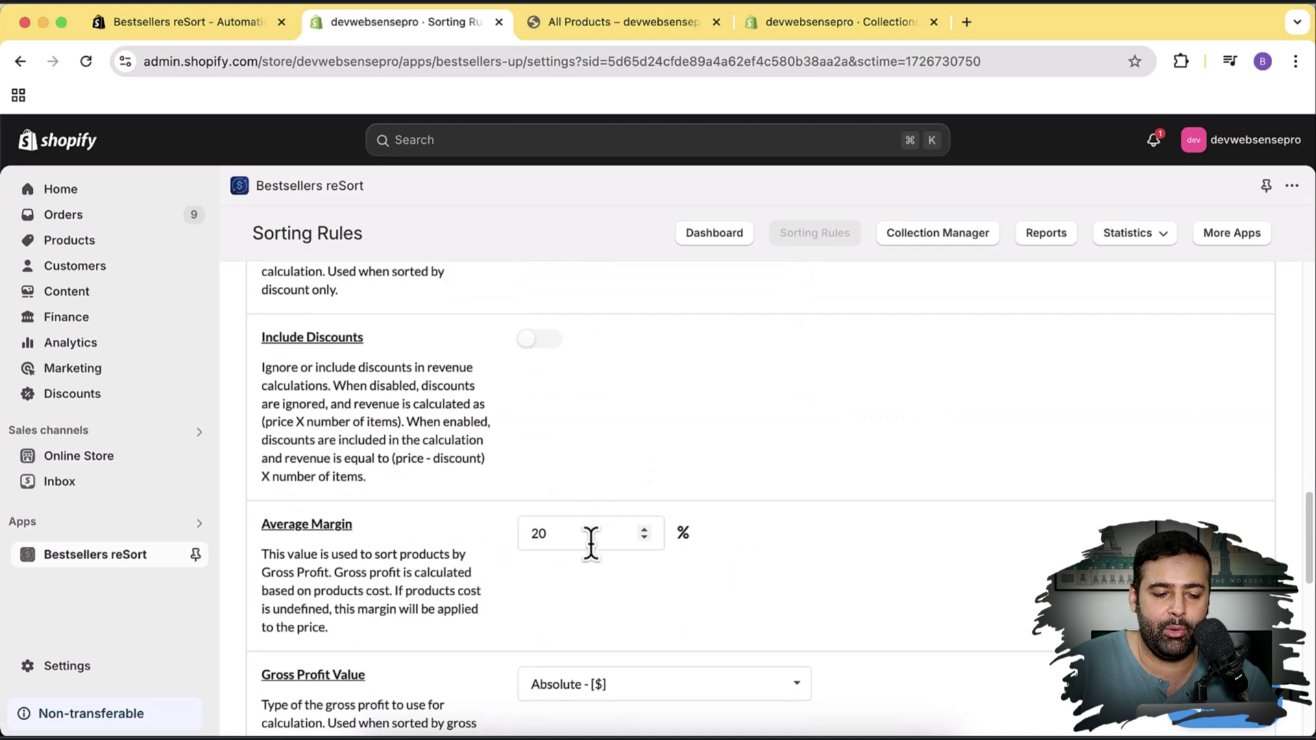
pyautogui.scroll(-1, 843, 480)
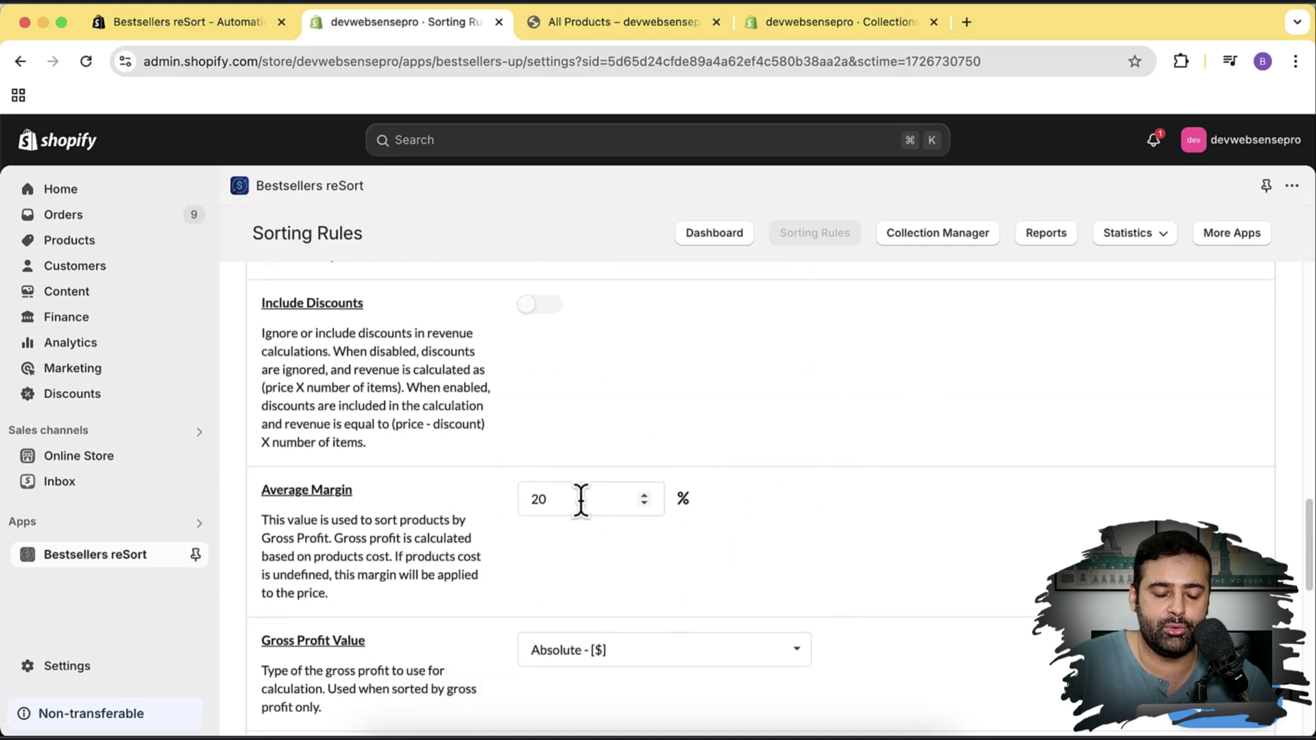
pyautogui.scroll(-7, 815, 439)
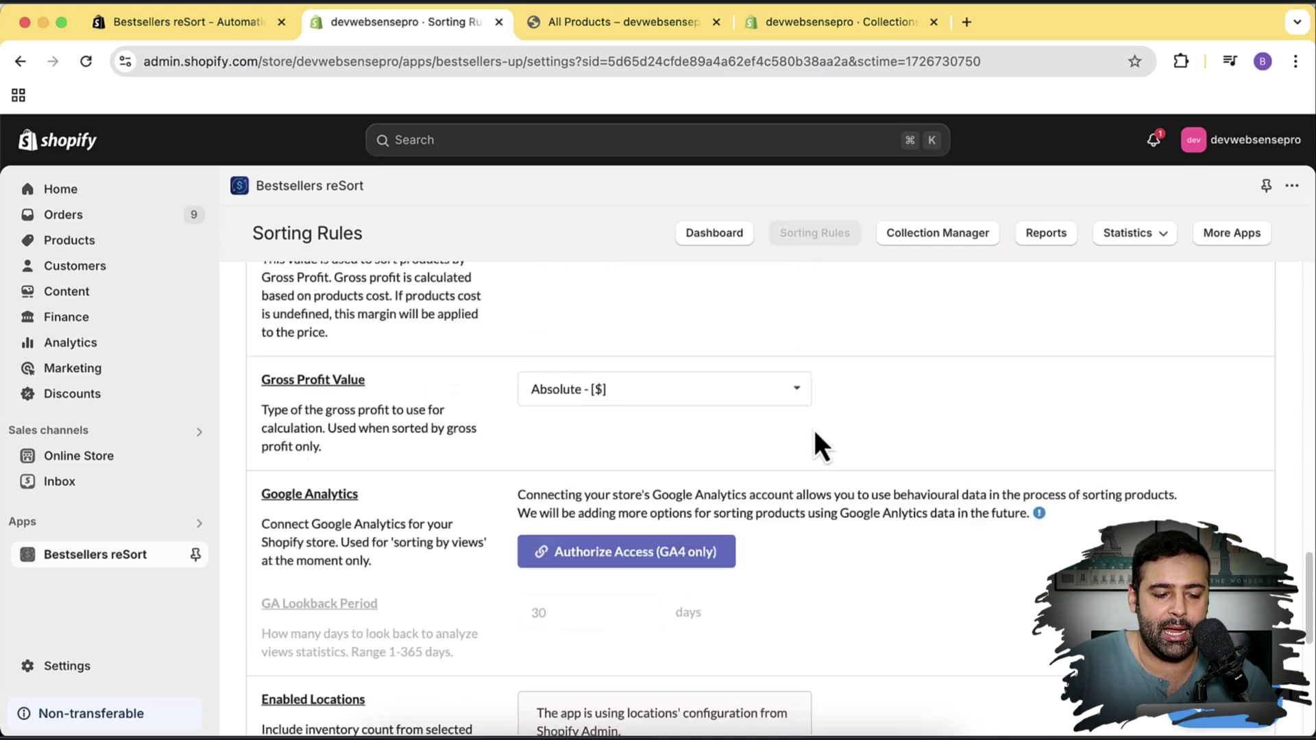
pyautogui.scroll(3, 900, 466)
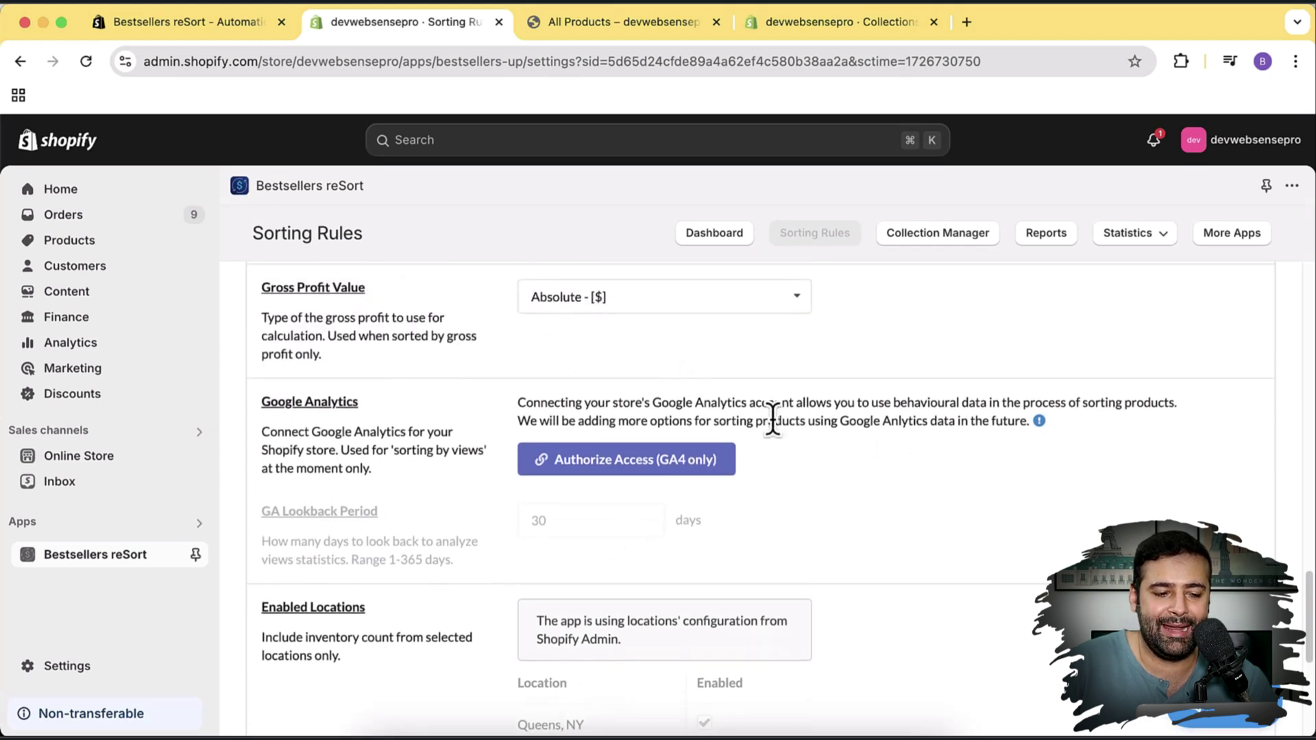
pyautogui.scroll(-5, 795, 405)
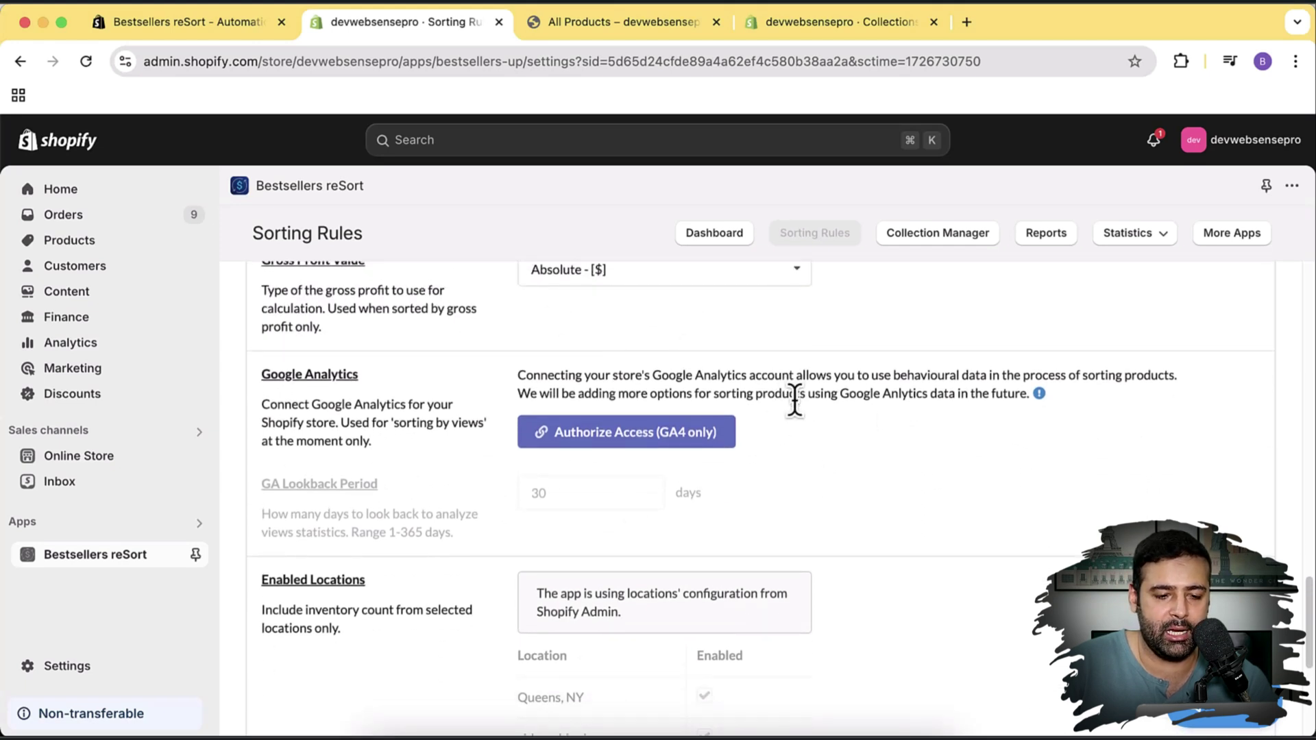
pyautogui.scroll(10, 833, 454)
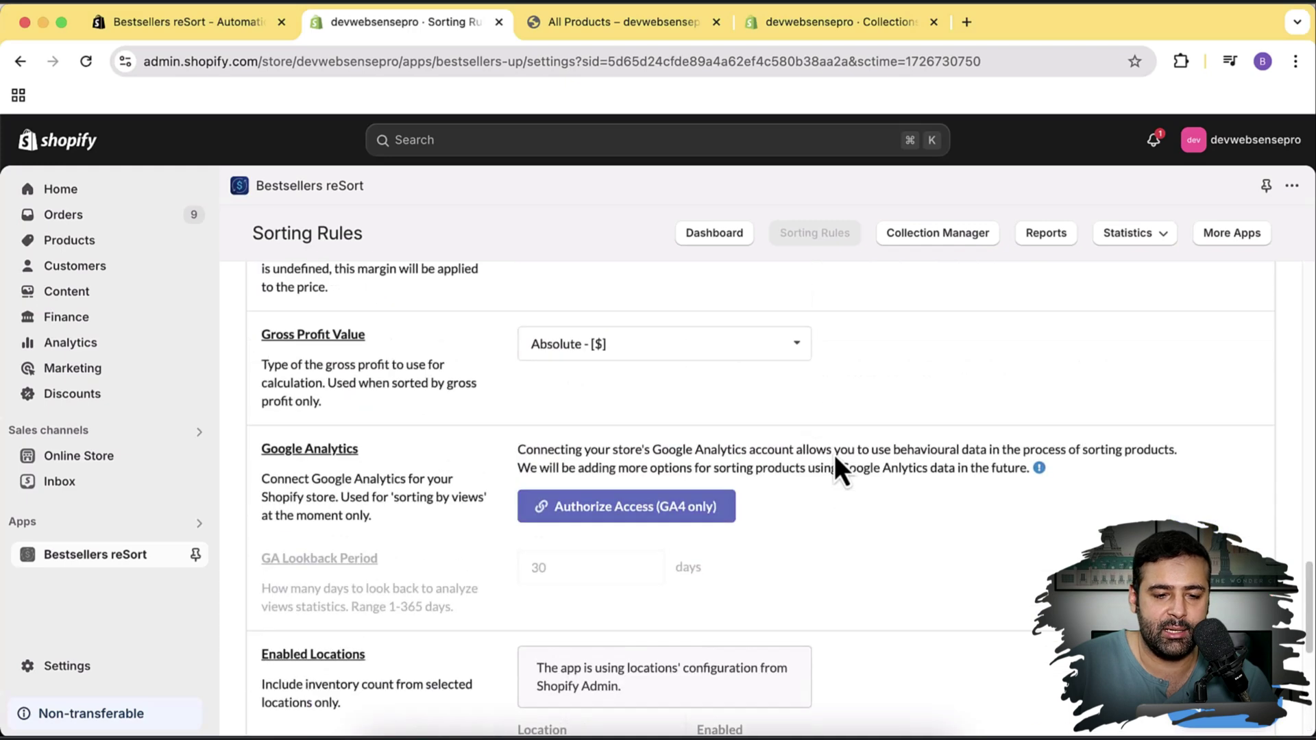
pyautogui.scroll(5, 833, 454)
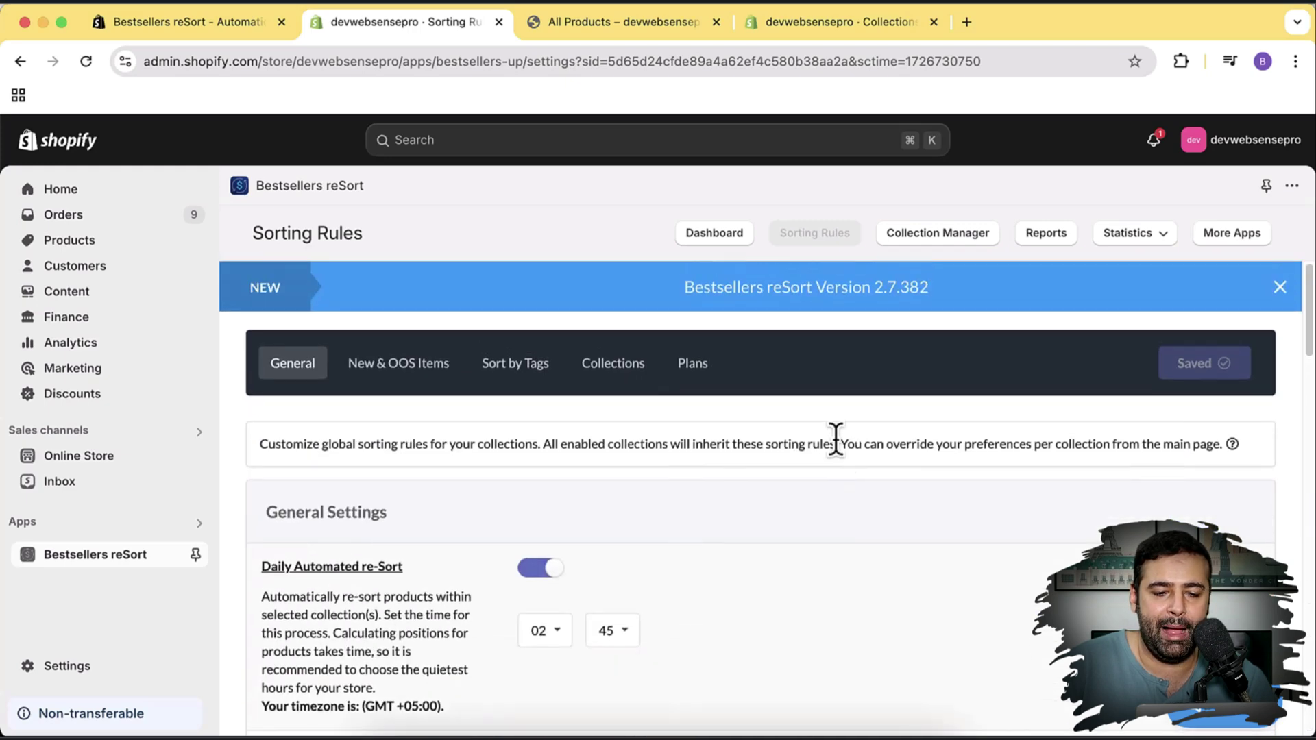
# Step: Return to the dashboard and review the product order on the storefront's All Products collection page
pyautogui.click(726, 241)
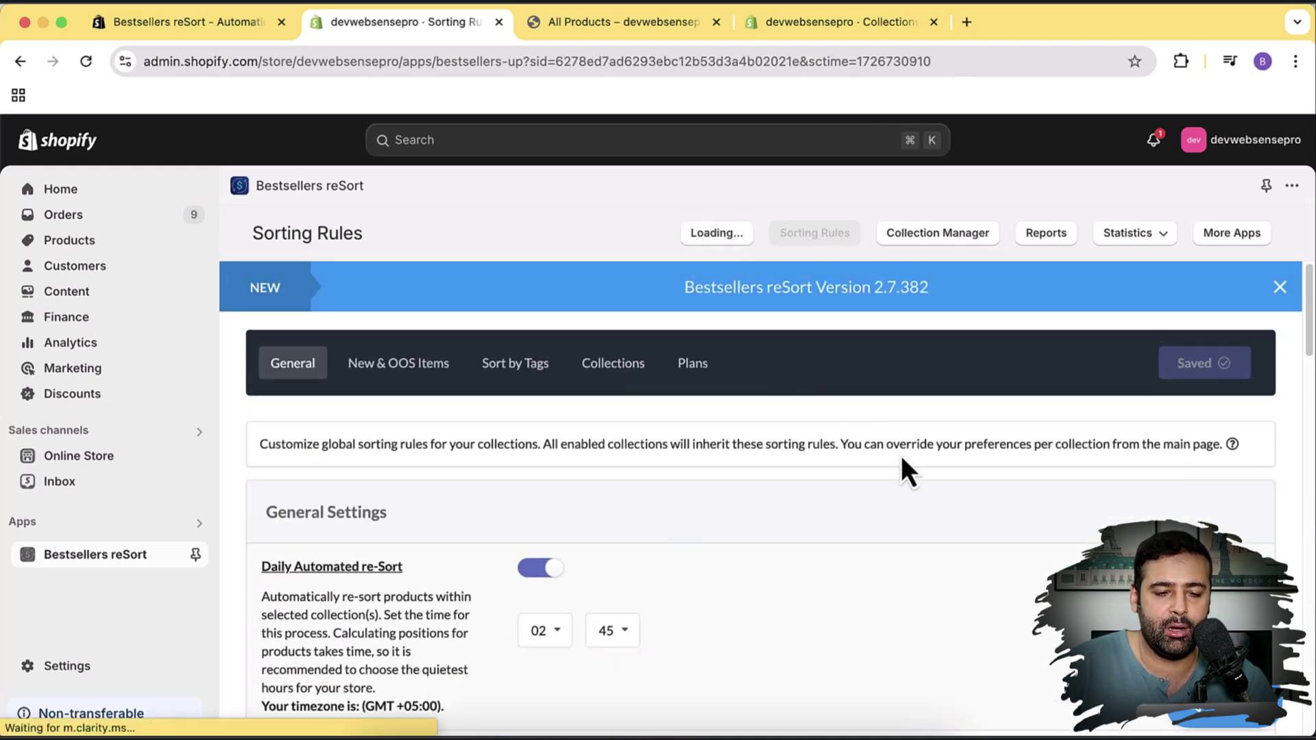
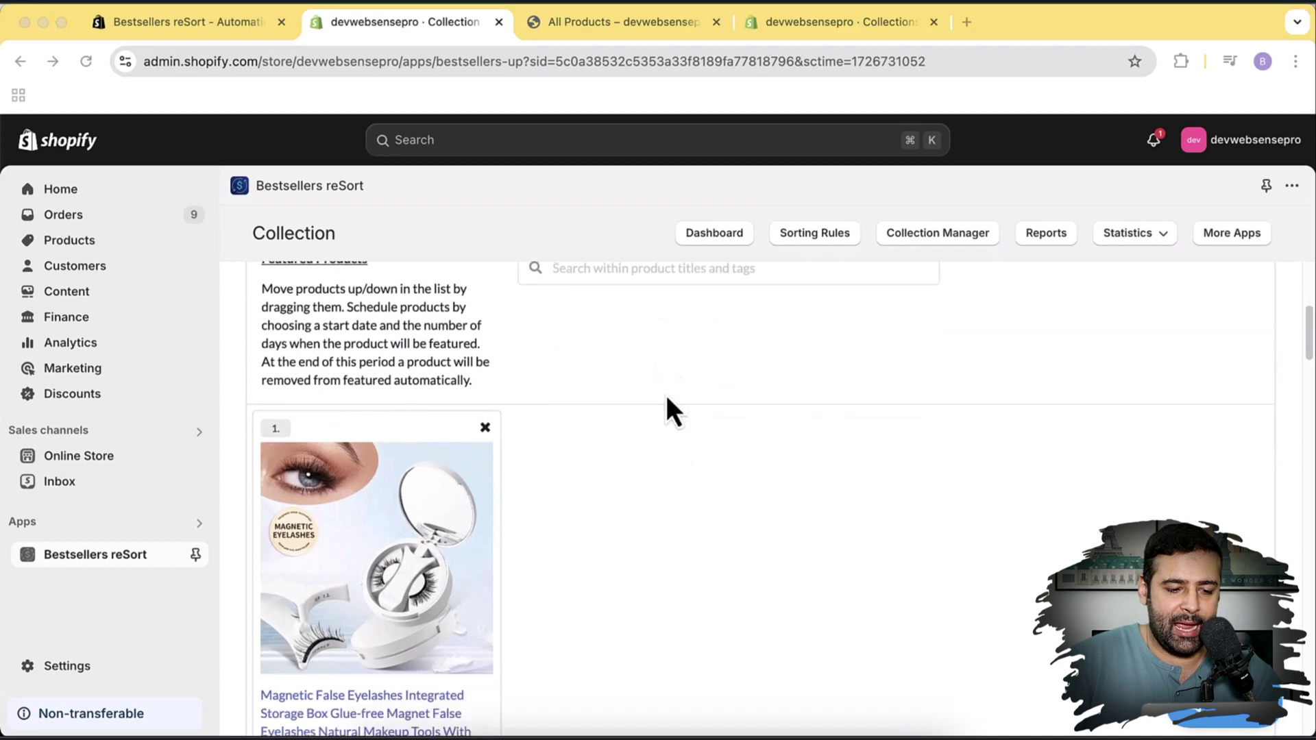
pyautogui.click(637, 31)
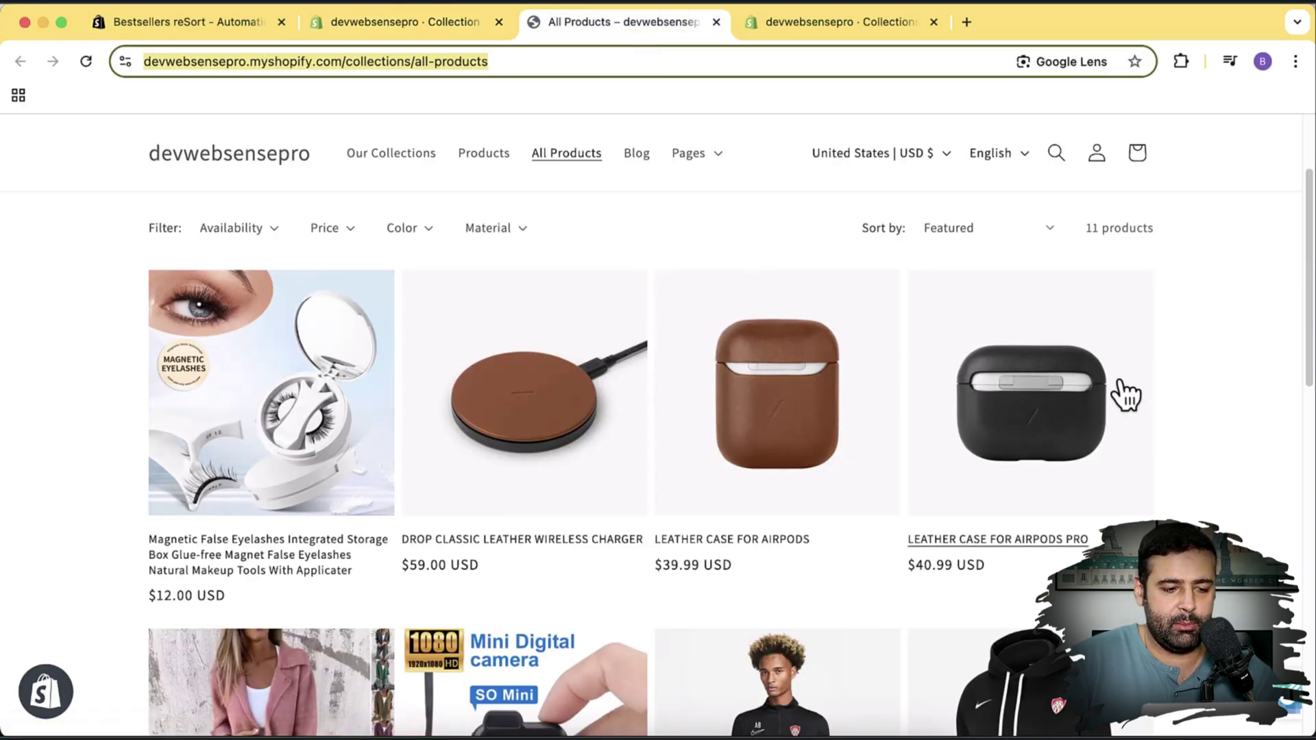
pyautogui.scroll(-2, 264, 441)
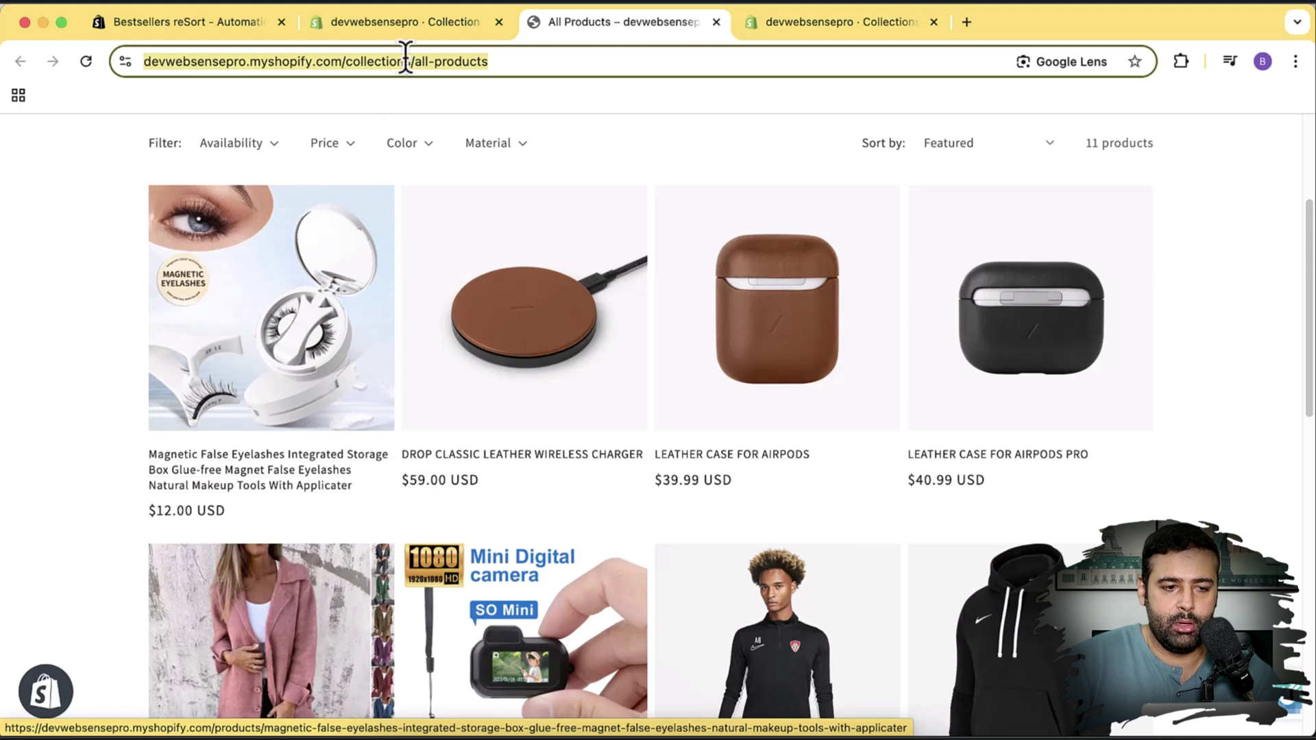
# Step: In the All Products collection settings of Bestsellers reSort, remove the Magnetic False Eyelashes product from the featured products
pyautogui.click(414, 23)
pyautogui.scroll(-3, 880, 374)
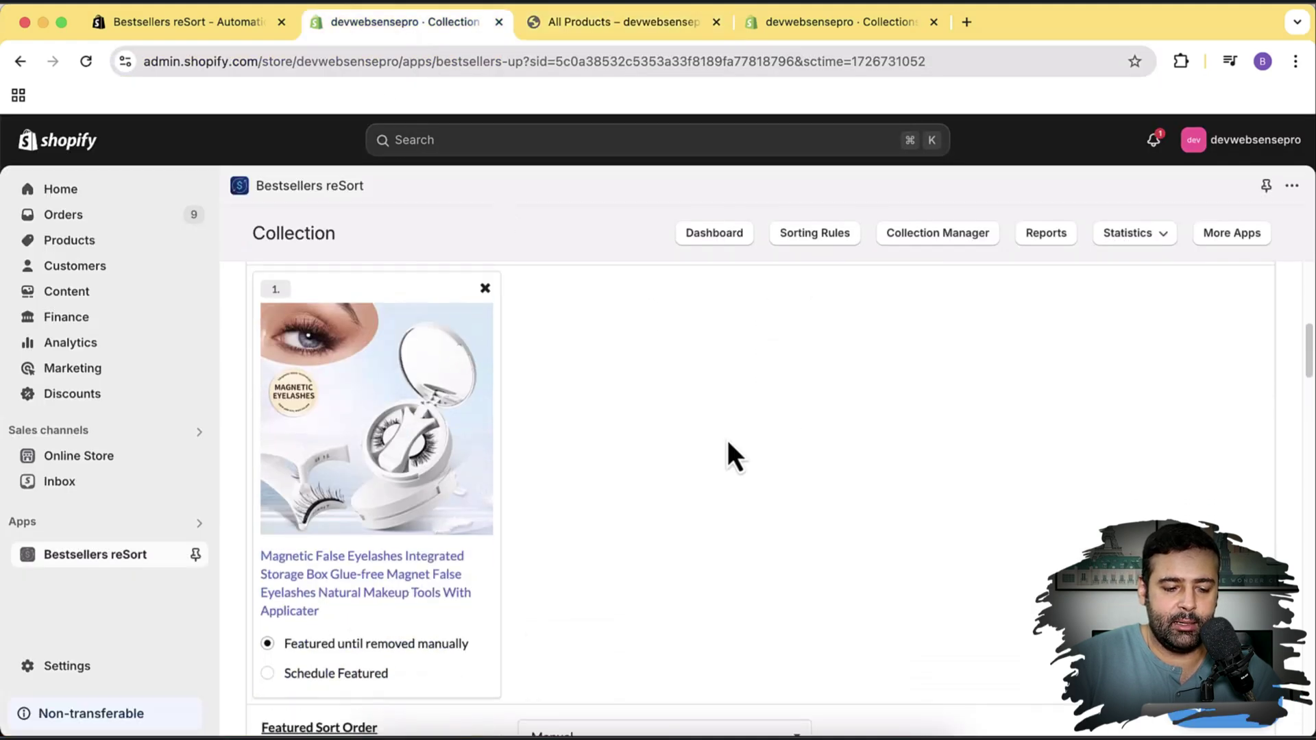
pyautogui.click(485, 289)
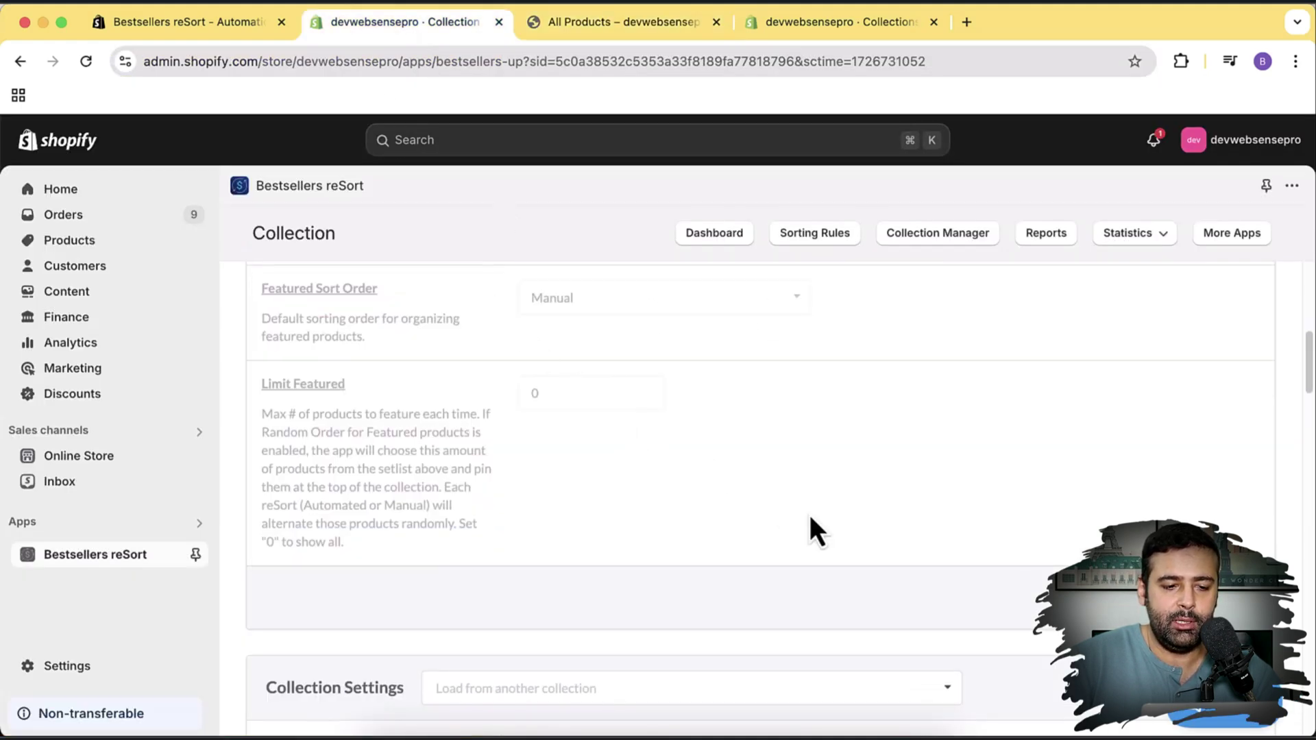
# Step: Add the Lapel Single Breasted Cardigan With Pockets to the collection's featured products
pyautogui.scroll(5, 808, 515)
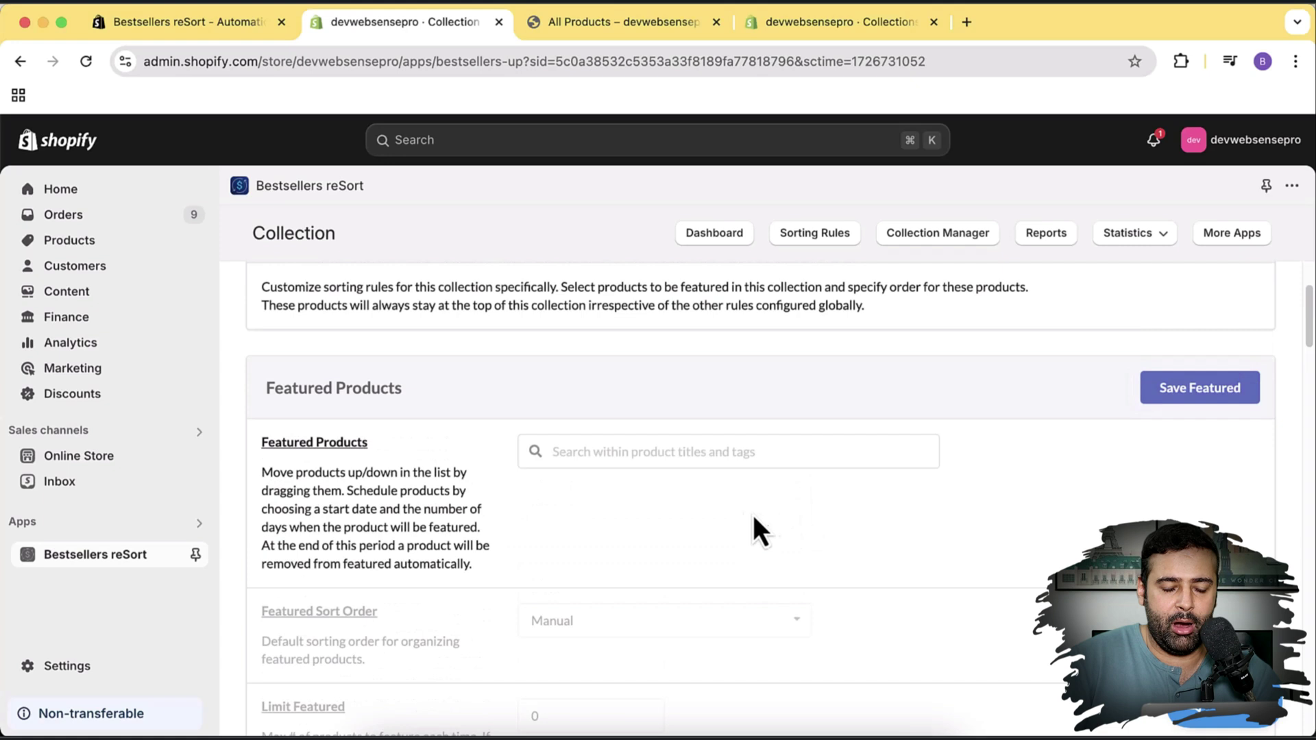
pyautogui.click(668, 449)
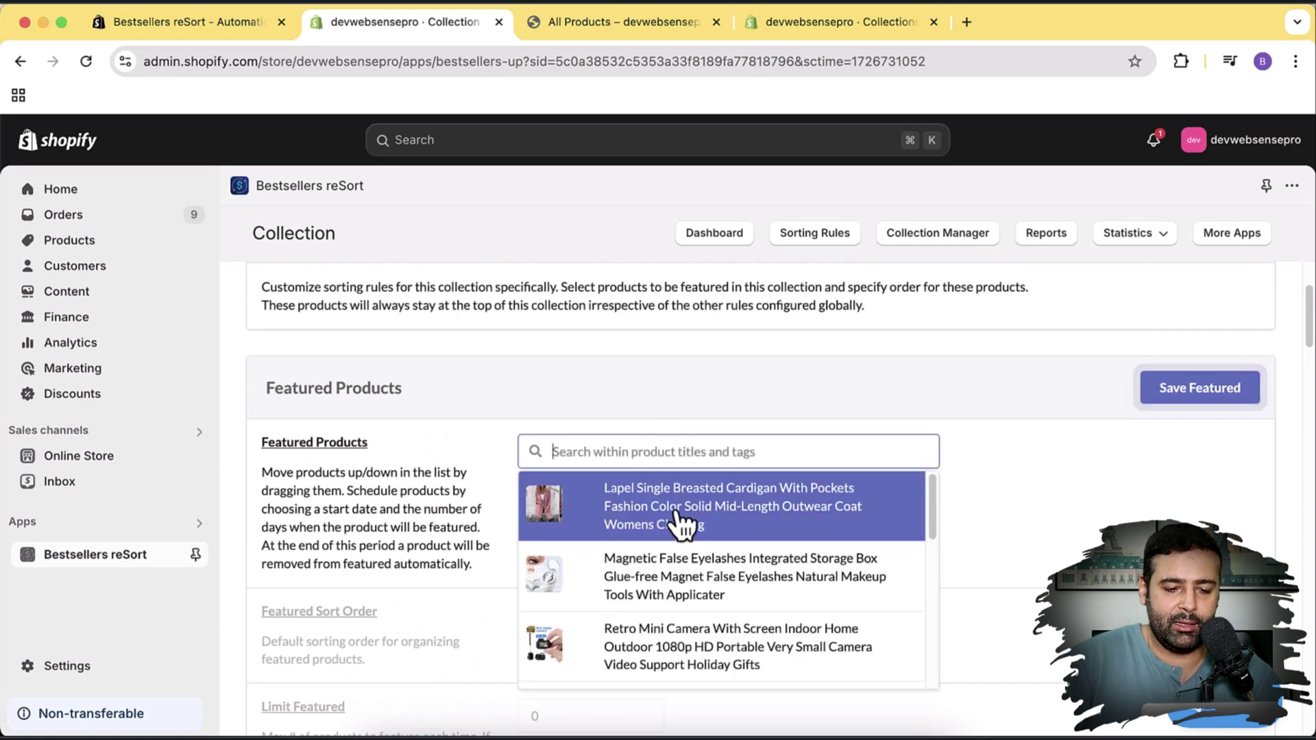
pyautogui.click(656, 525)
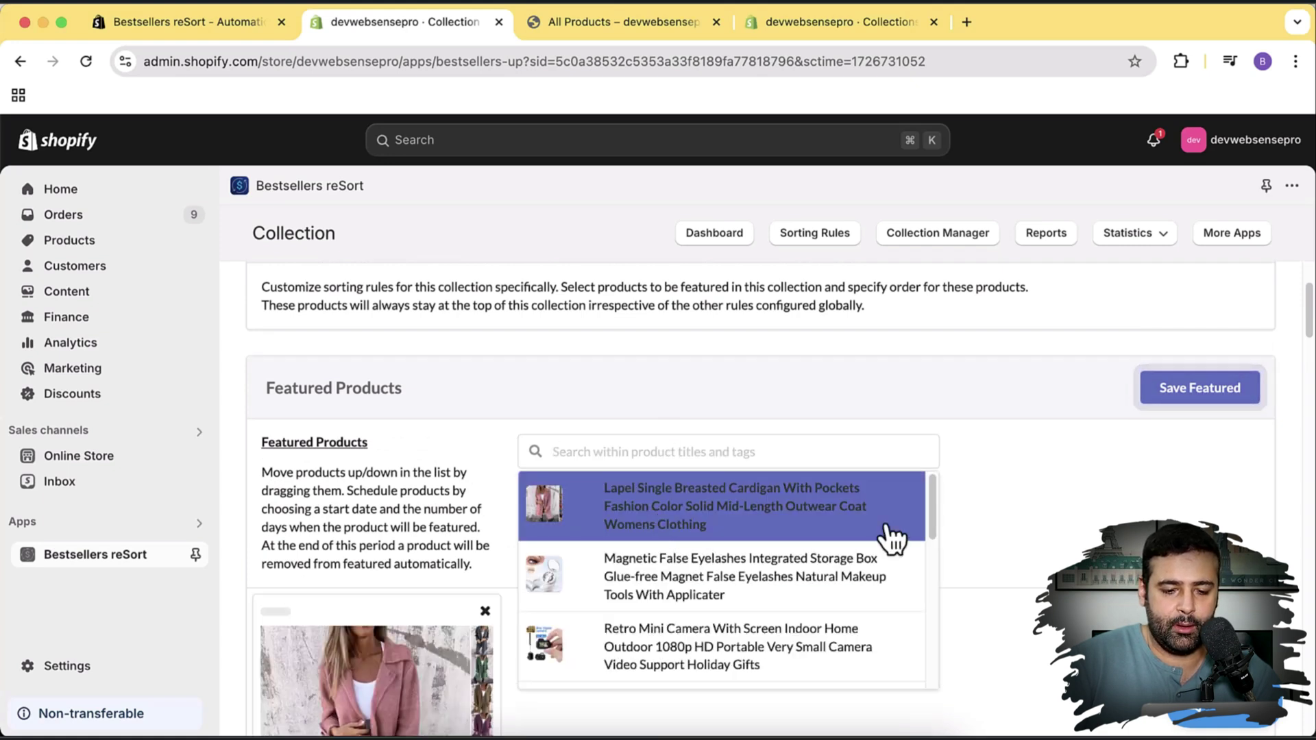
pyautogui.click(973, 404)
# Step: Inspect the Schedule Featured options for the cardigan, then restore Featured until removed manually
pyautogui.scroll(-4, 973, 402)
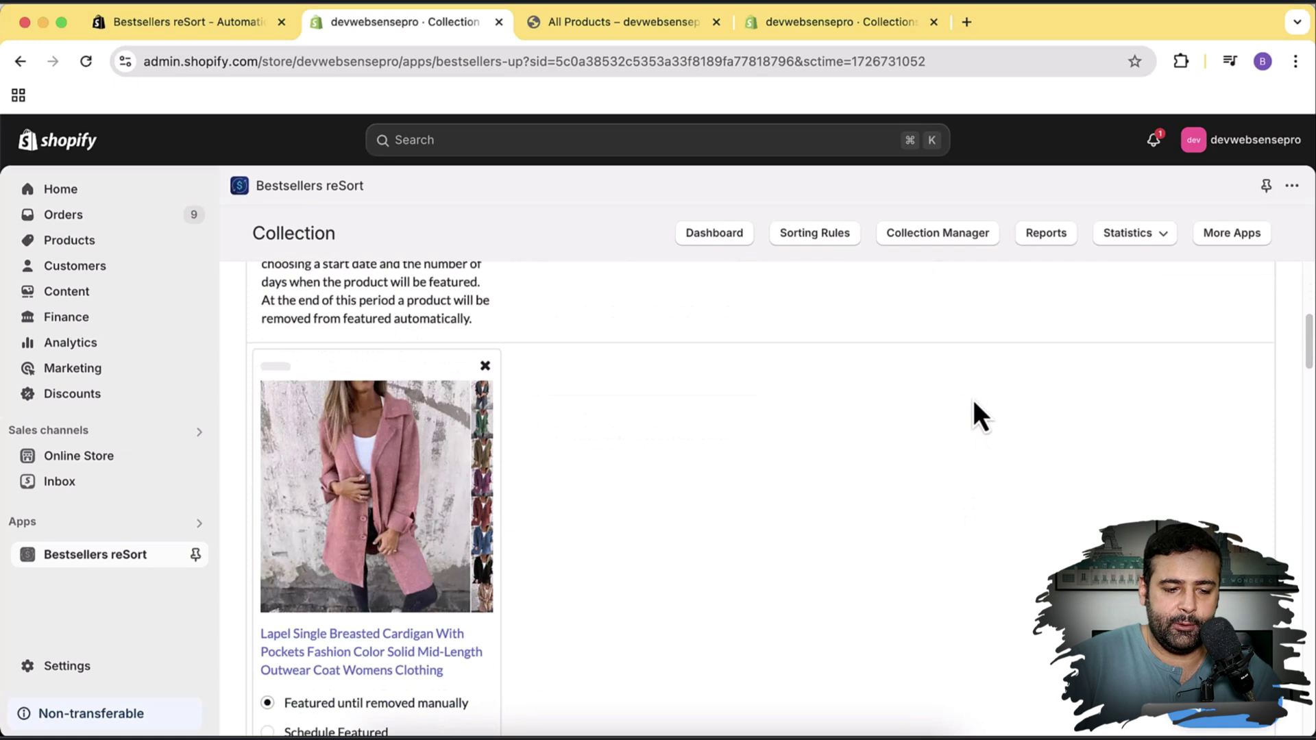
pyautogui.scroll(-3, 882, 399)
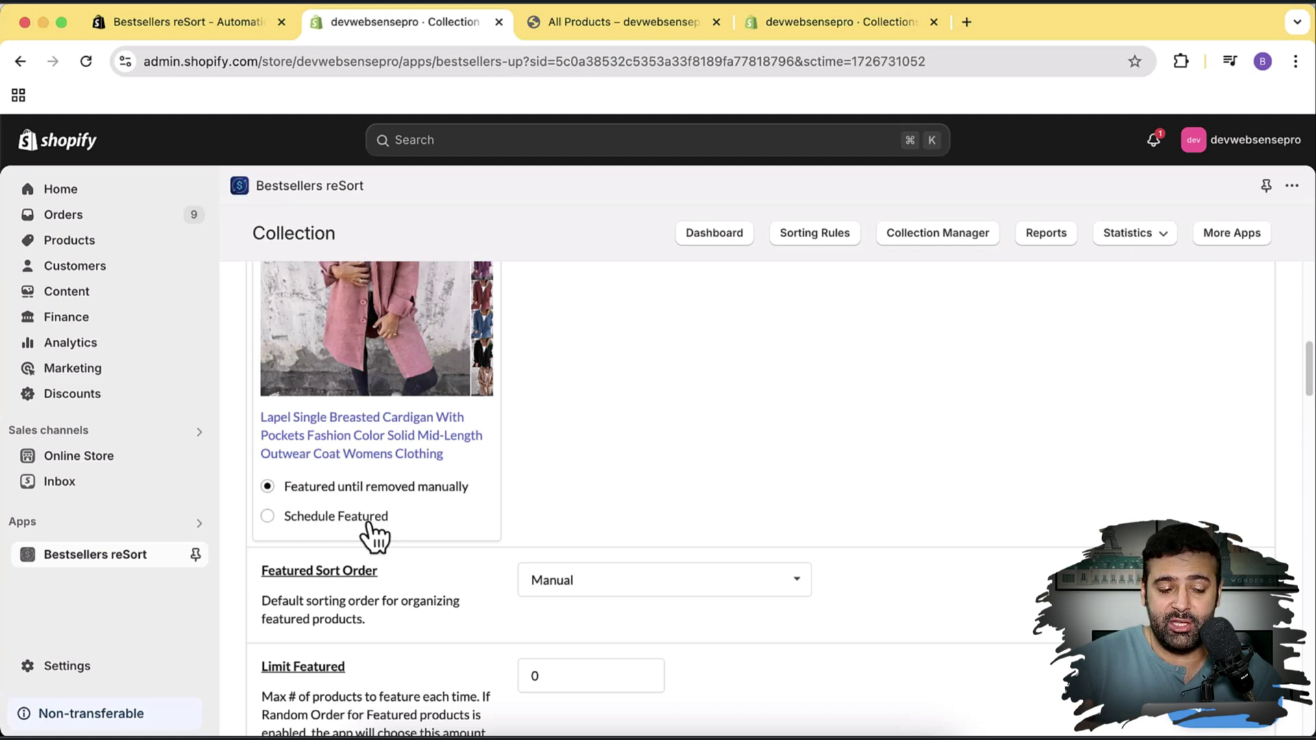
pyautogui.click(368, 522)
pyautogui.scroll(-1, 411, 466)
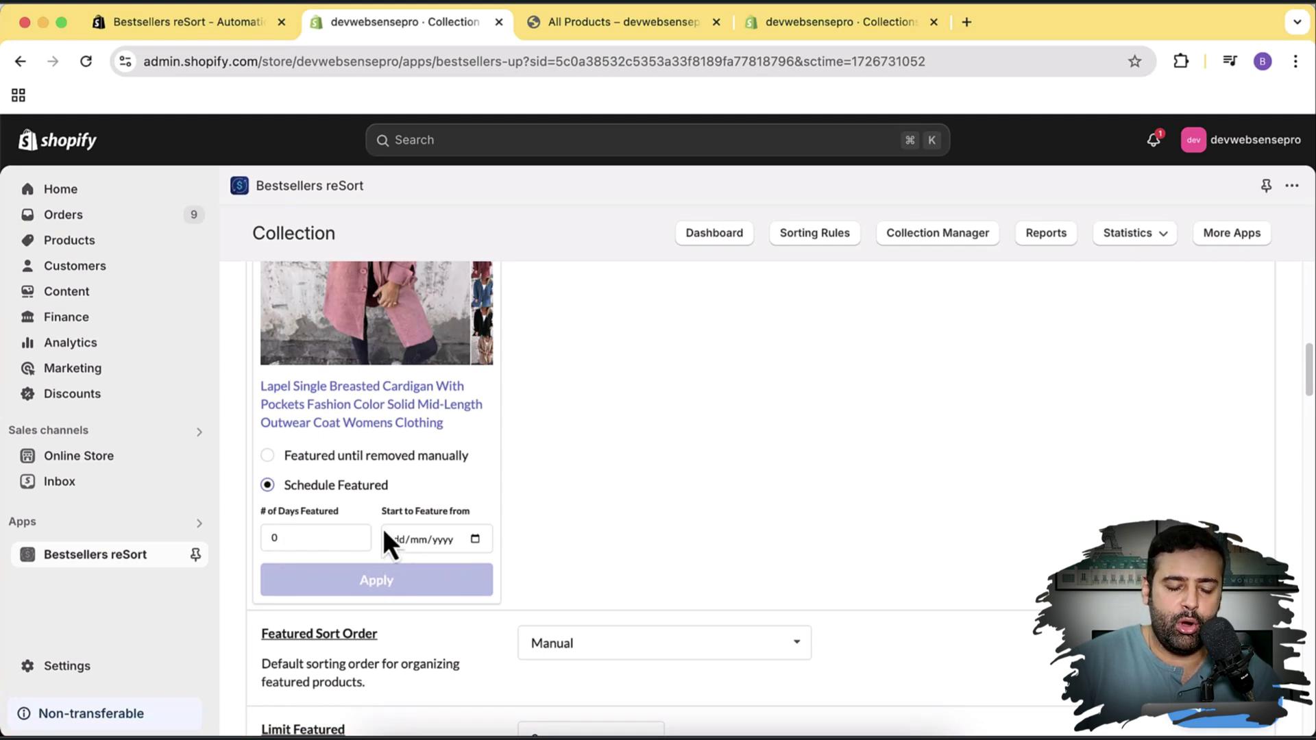
pyautogui.click(346, 466)
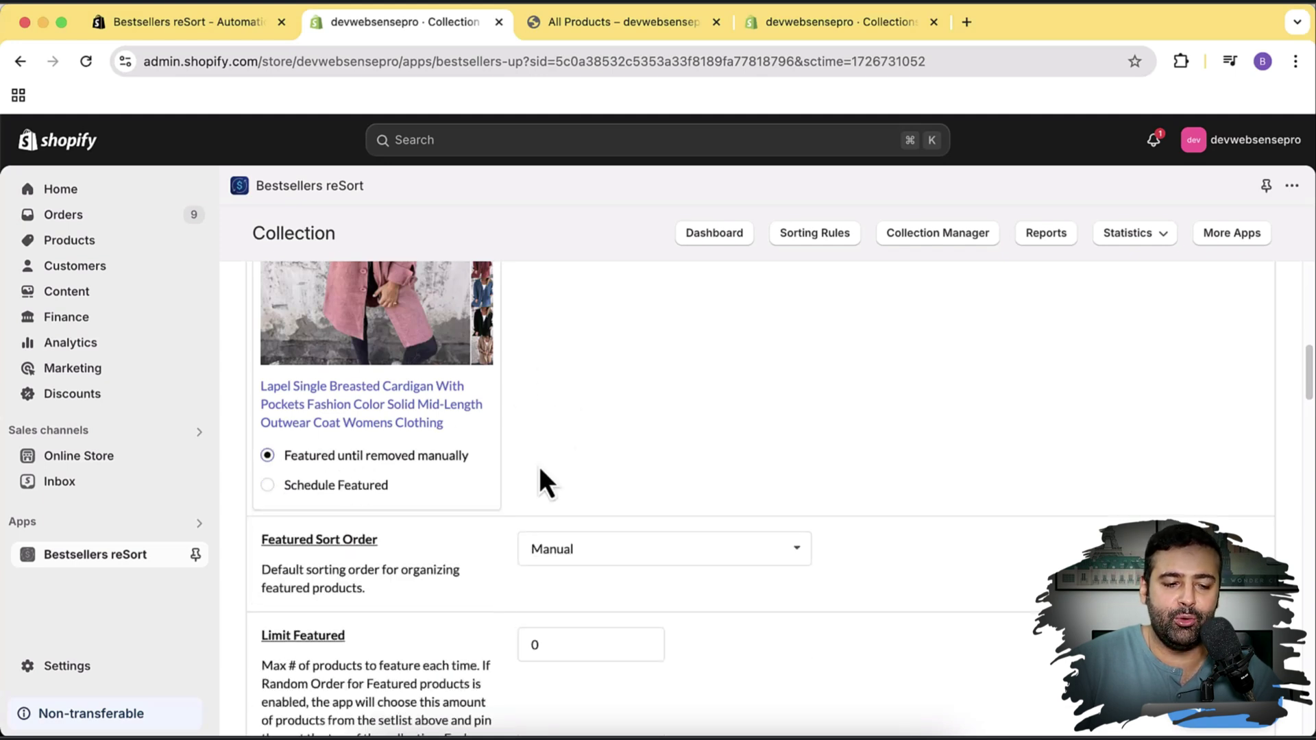
# Step: Review the featured cardigan's entry and save the All Products collection's featured products
pyautogui.scroll(5, 574, 462)
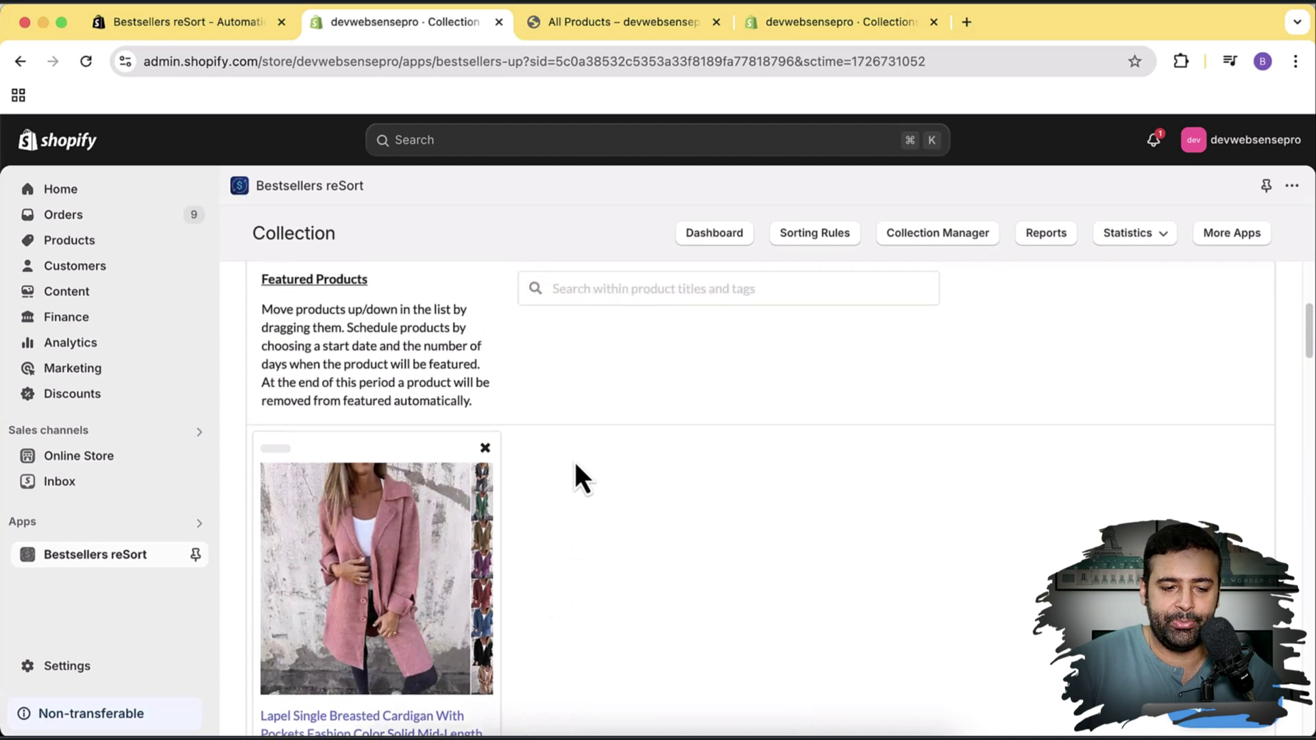
pyautogui.scroll(2, 574, 463)
pyautogui.scroll(-4, 567, 455)
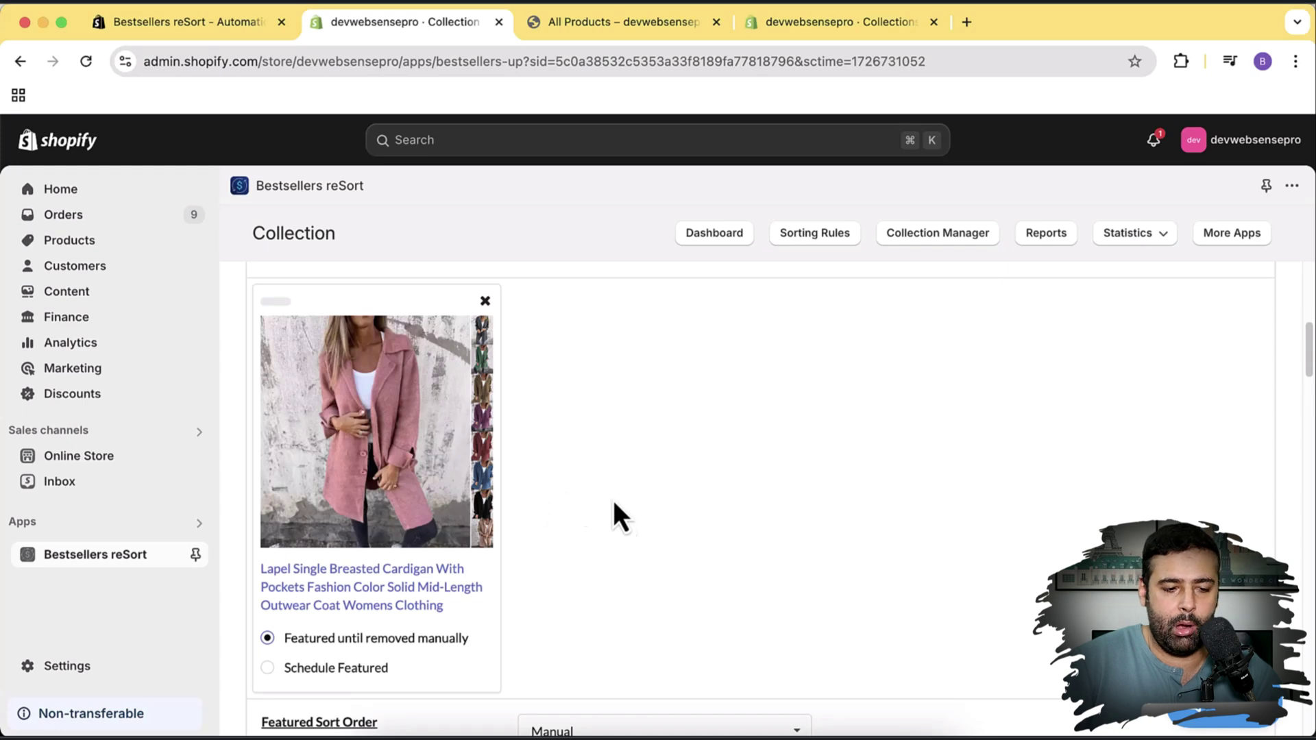
pyautogui.scroll(2, 678, 504)
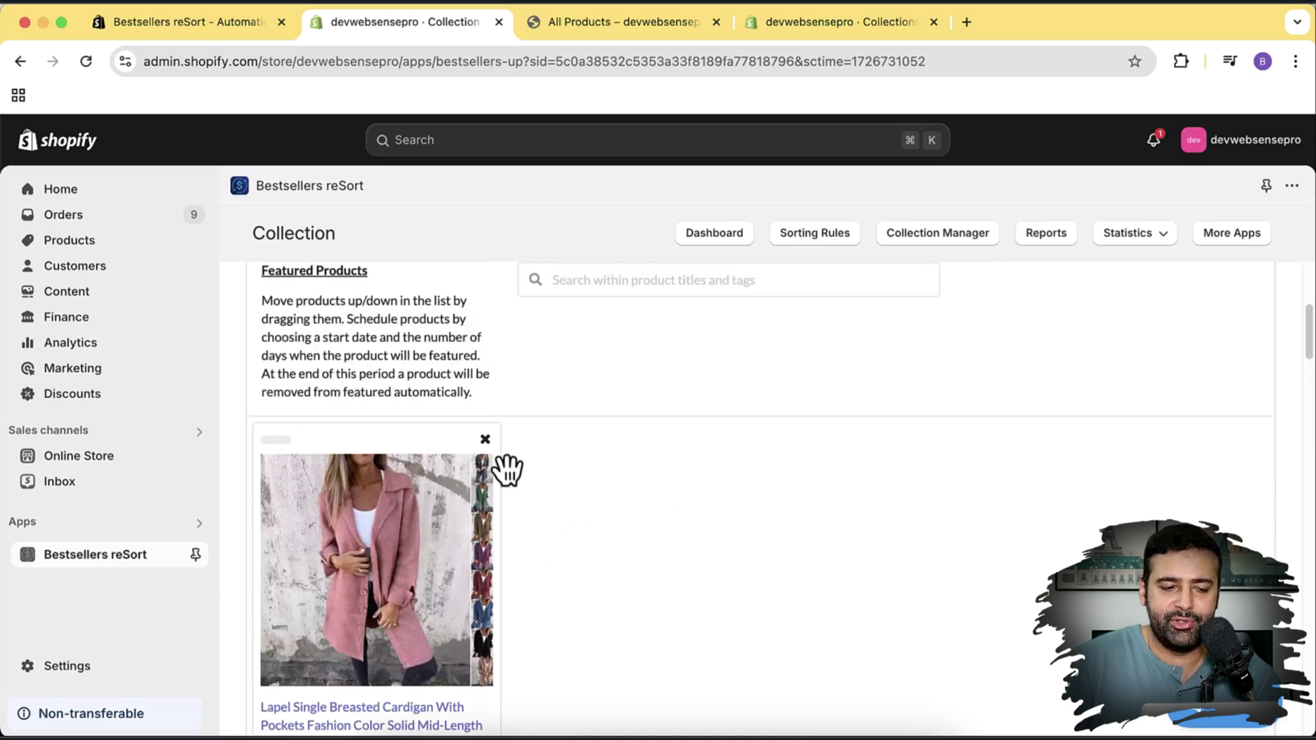
pyautogui.scroll(5, 659, 557)
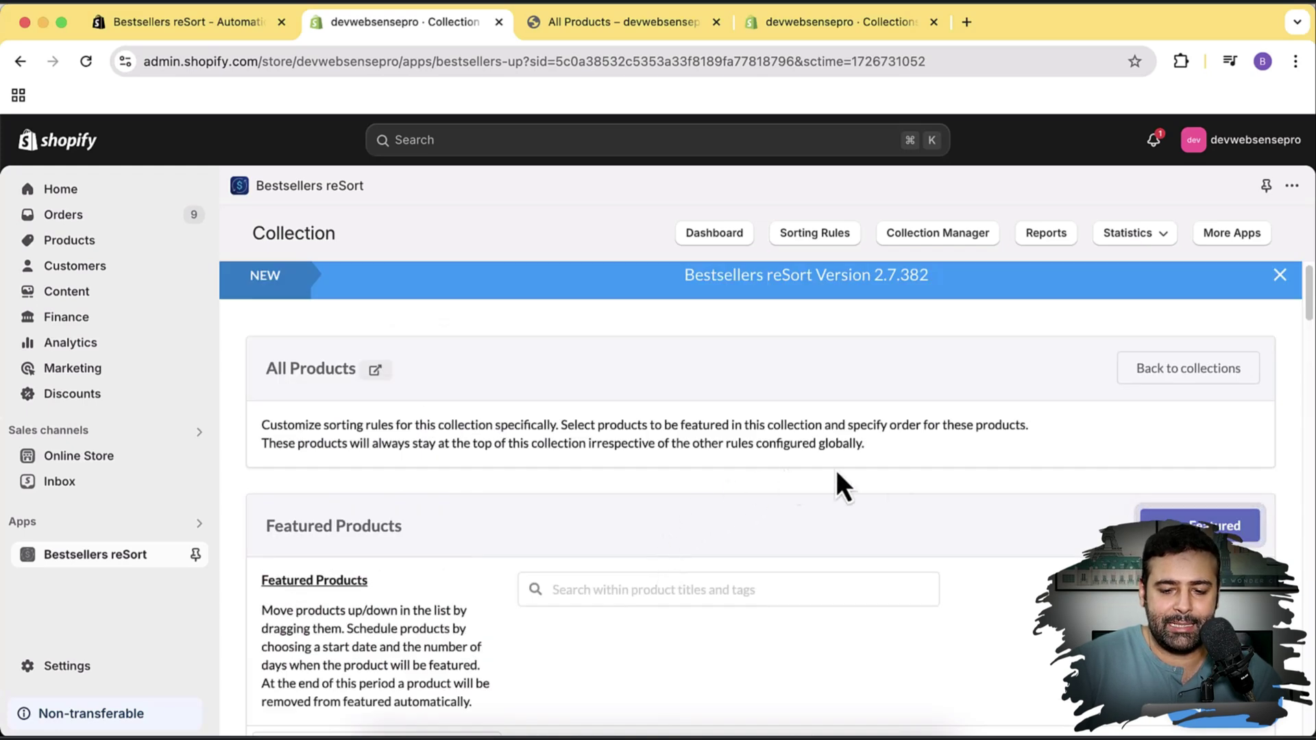
pyautogui.click(1210, 531)
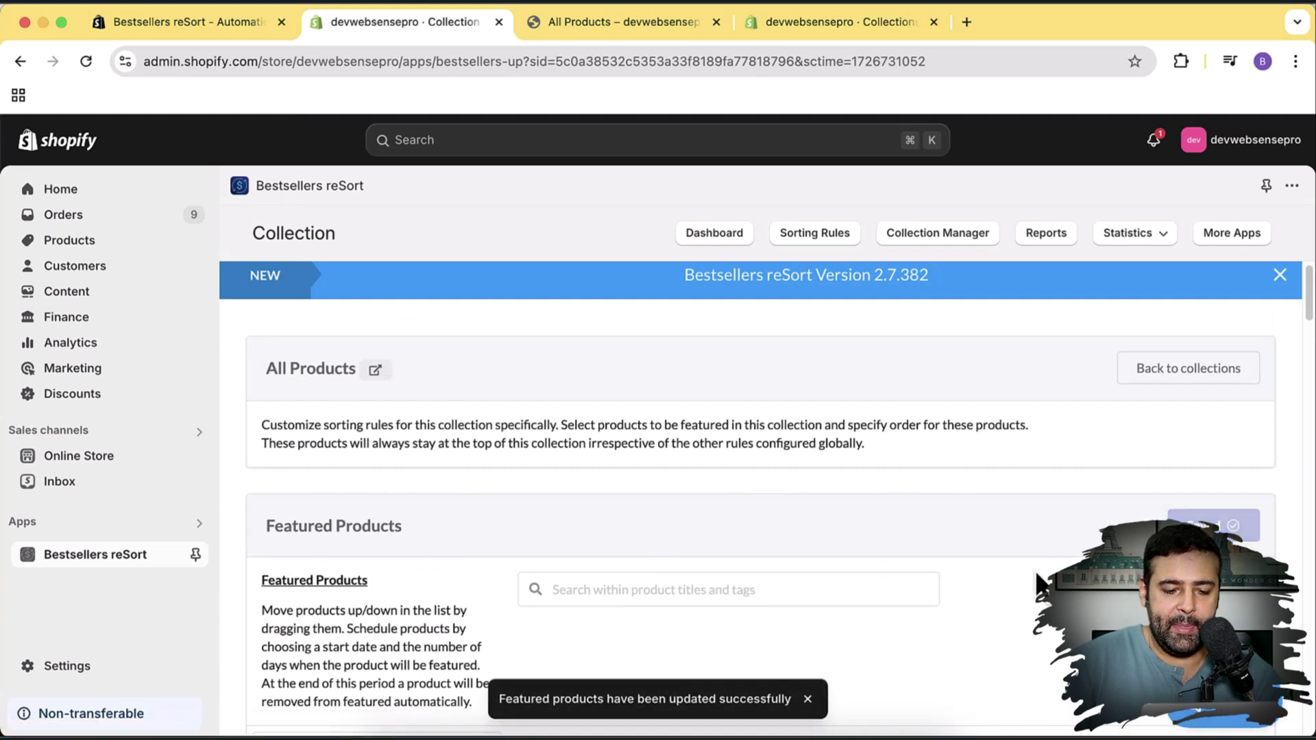
# Step: Go to the dashboard, re-sort the products in all enabled collections, and close the completion notice
pyautogui.click(710, 242)
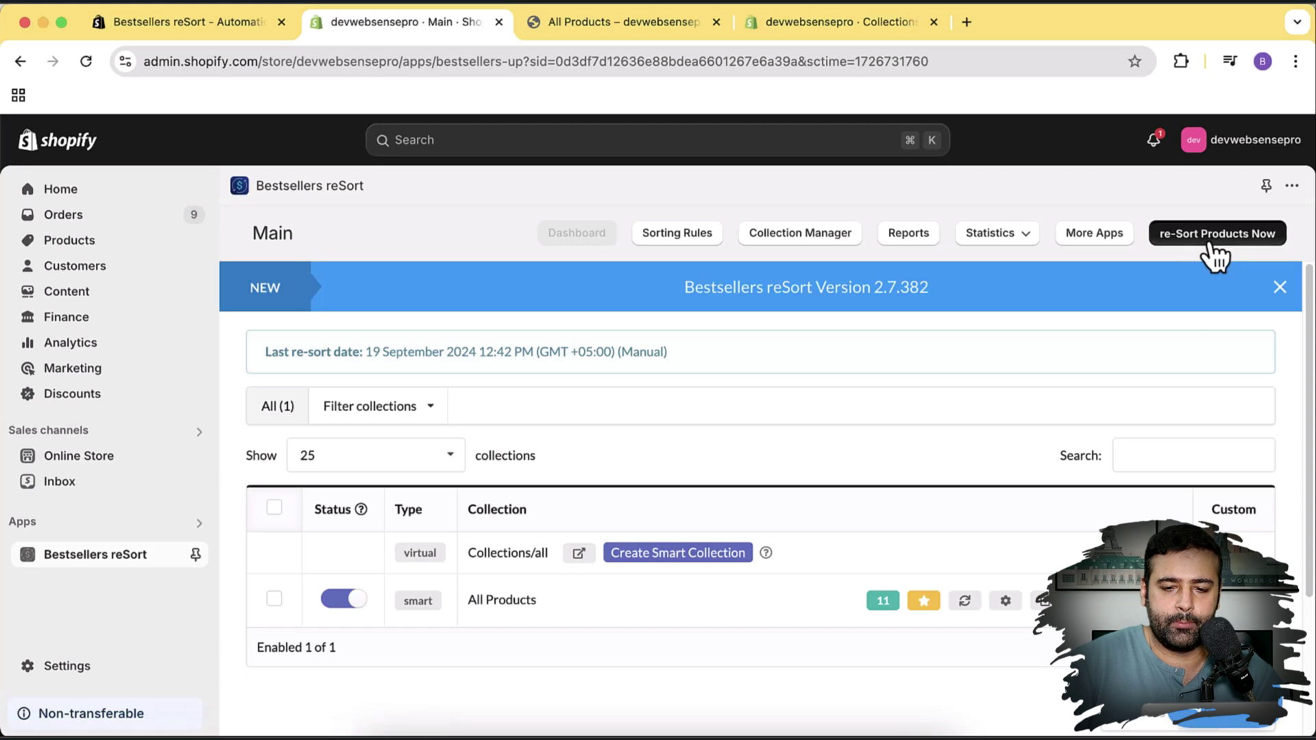
pyautogui.click(1214, 236)
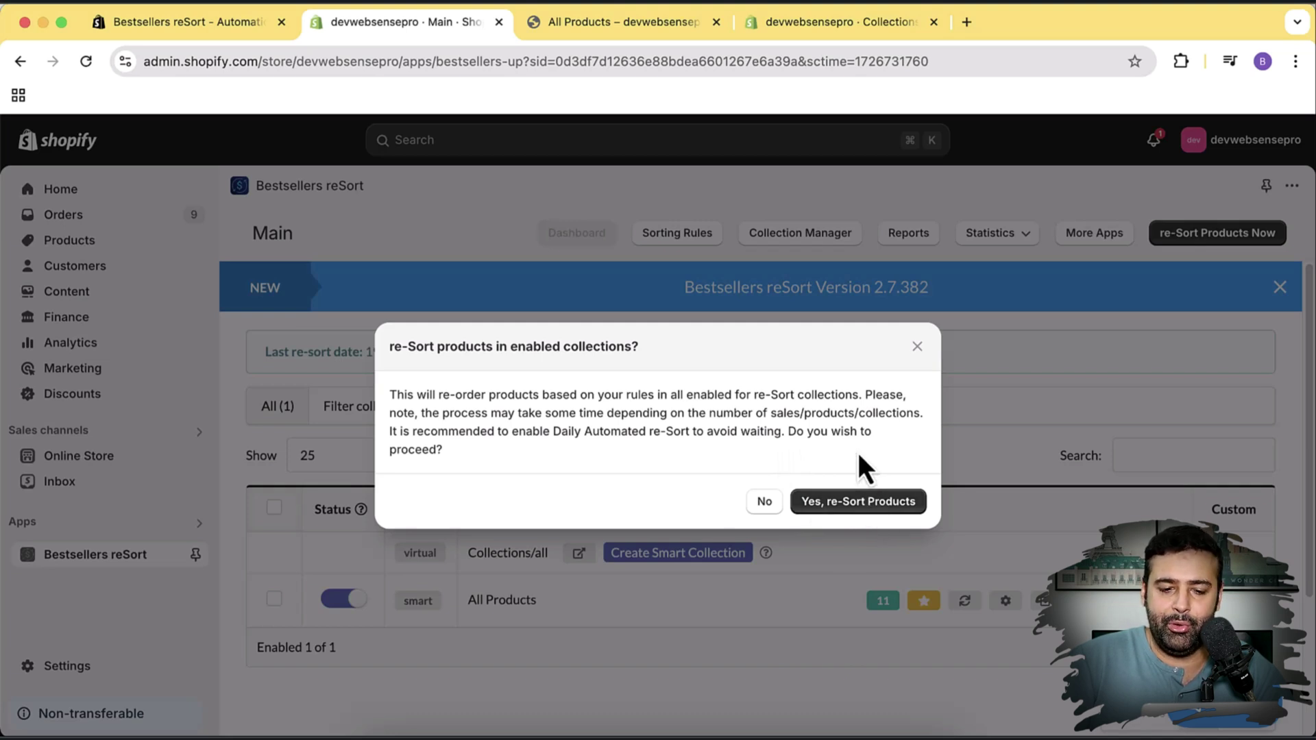
pyautogui.click(855, 514)
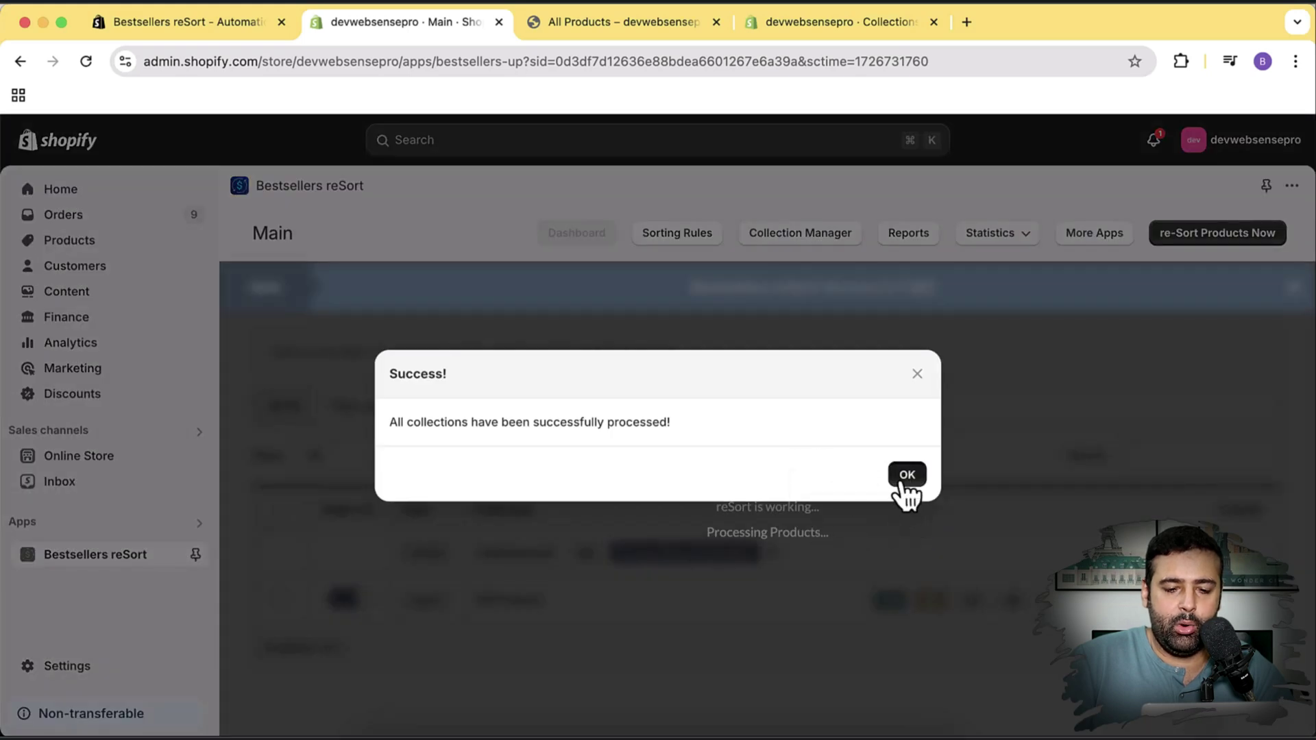
pyautogui.click(906, 476)
# Step: Load devwebsensepro.myshopify.com/collections/all-products in a new browser tab and examine the order of its products
pyautogui.click(615, 25)
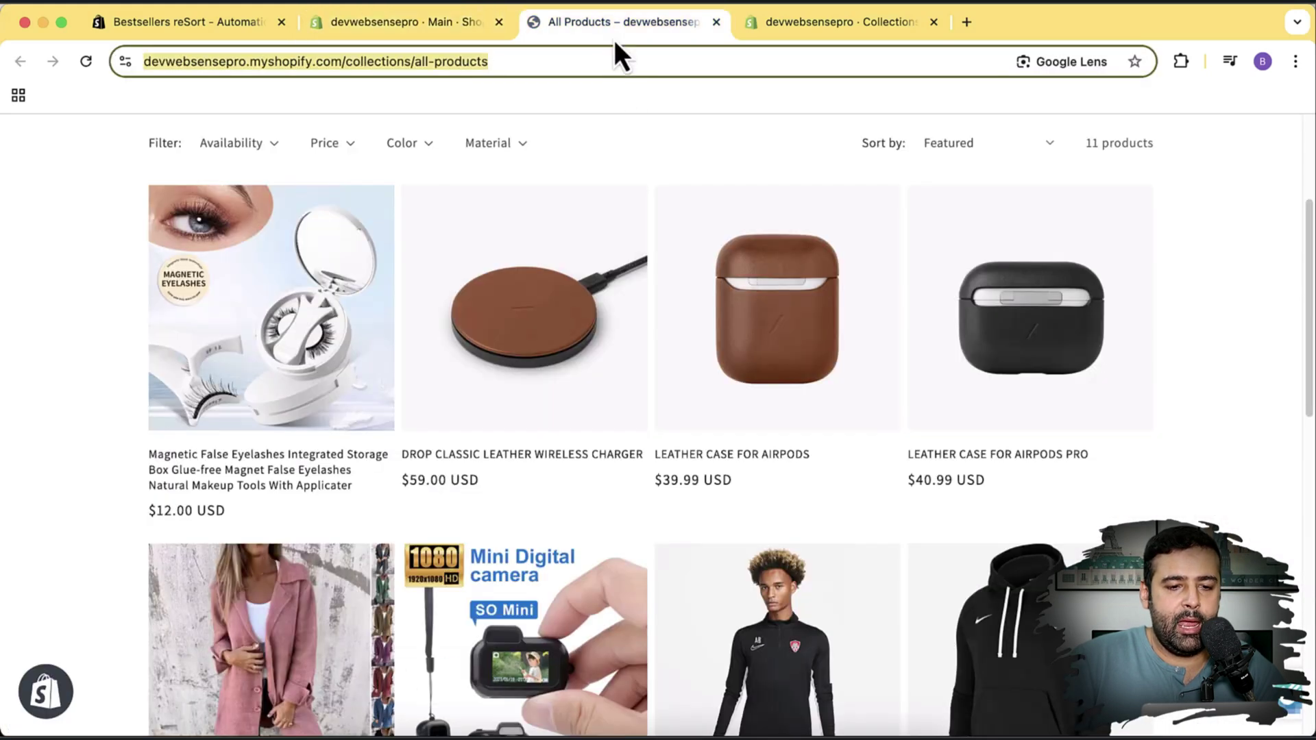
pyautogui.scroll(1, 1212, 306)
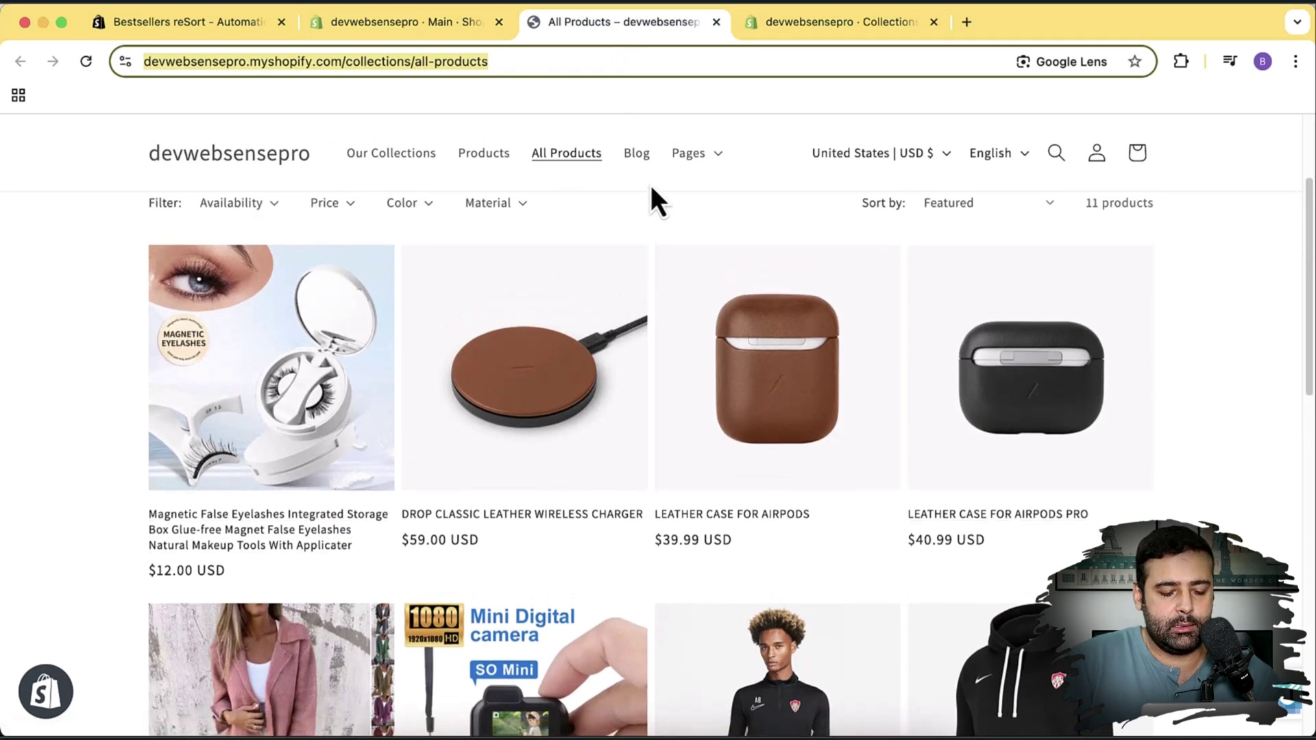
pyautogui.hotkey('ctrl', 't')
pyautogui.write('https://devwebsensepro.myshopify.com/collections/all-products')
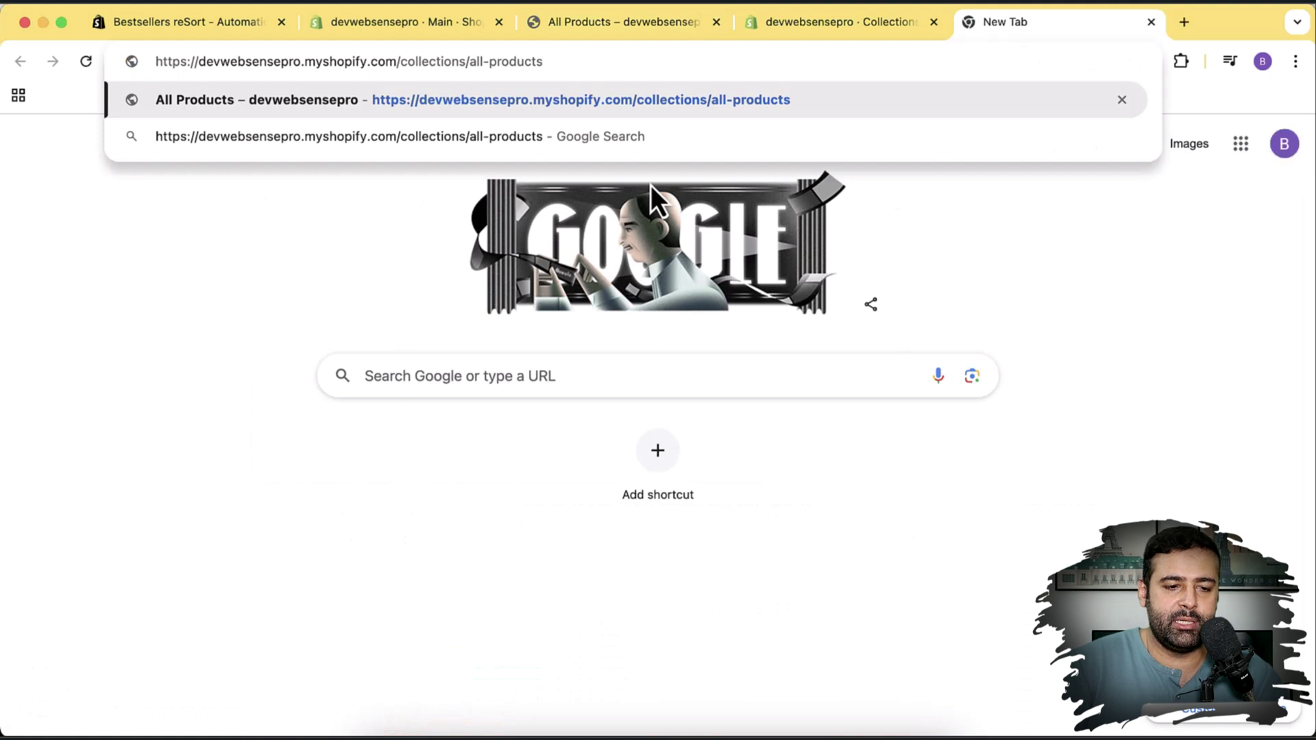
pyautogui.press('Return')
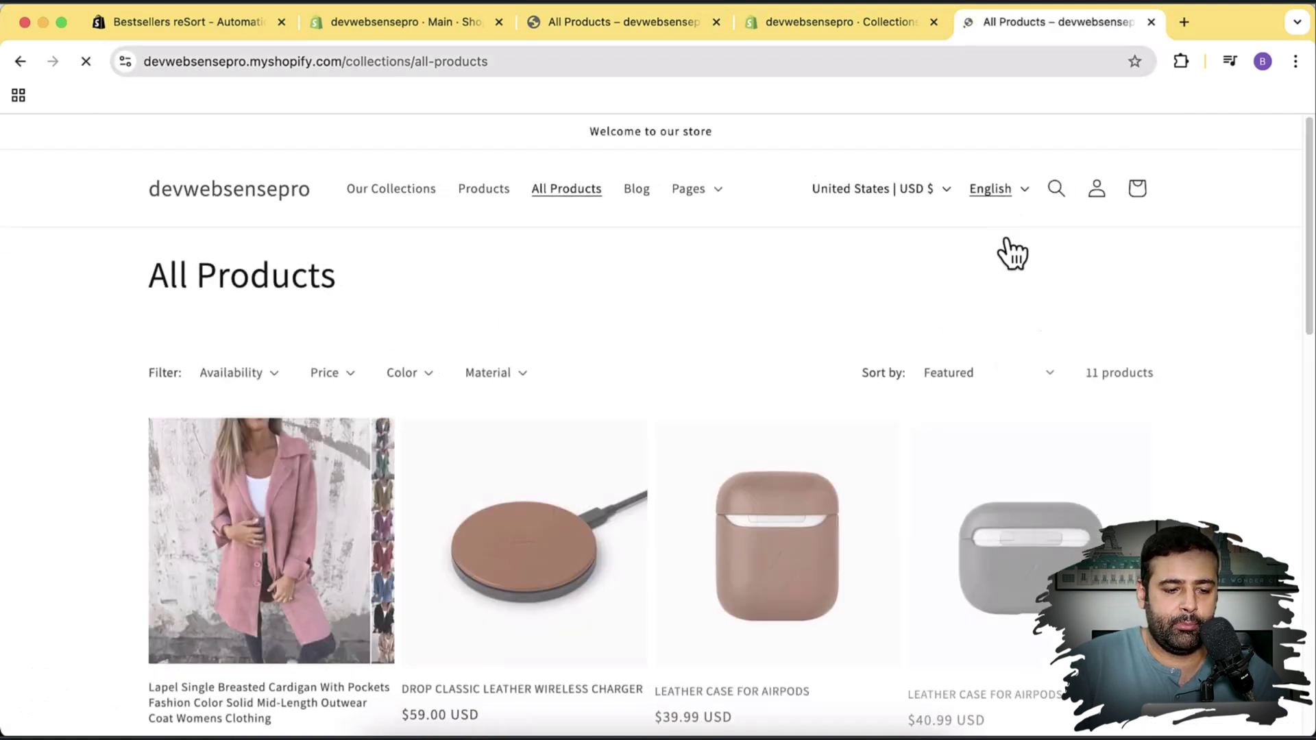
pyautogui.scroll(-3, 1174, 258)
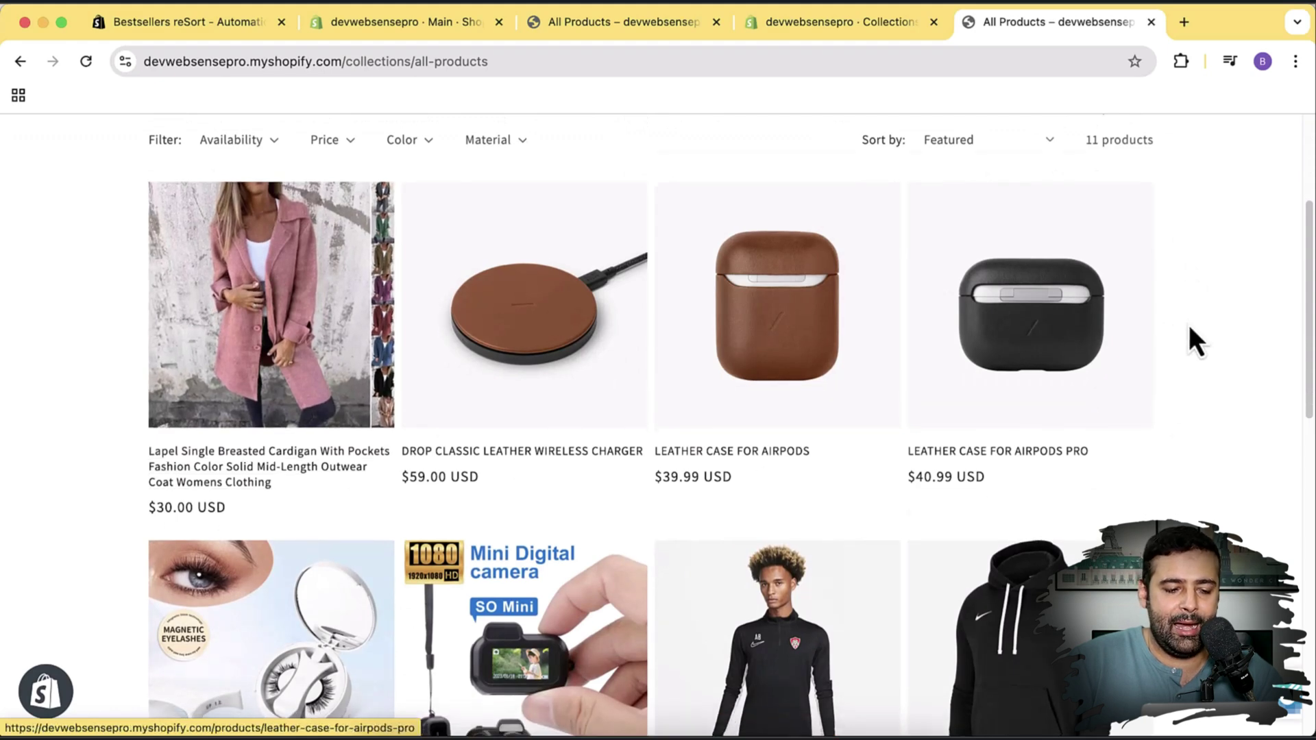
pyautogui.scroll(-5, 1192, 341)
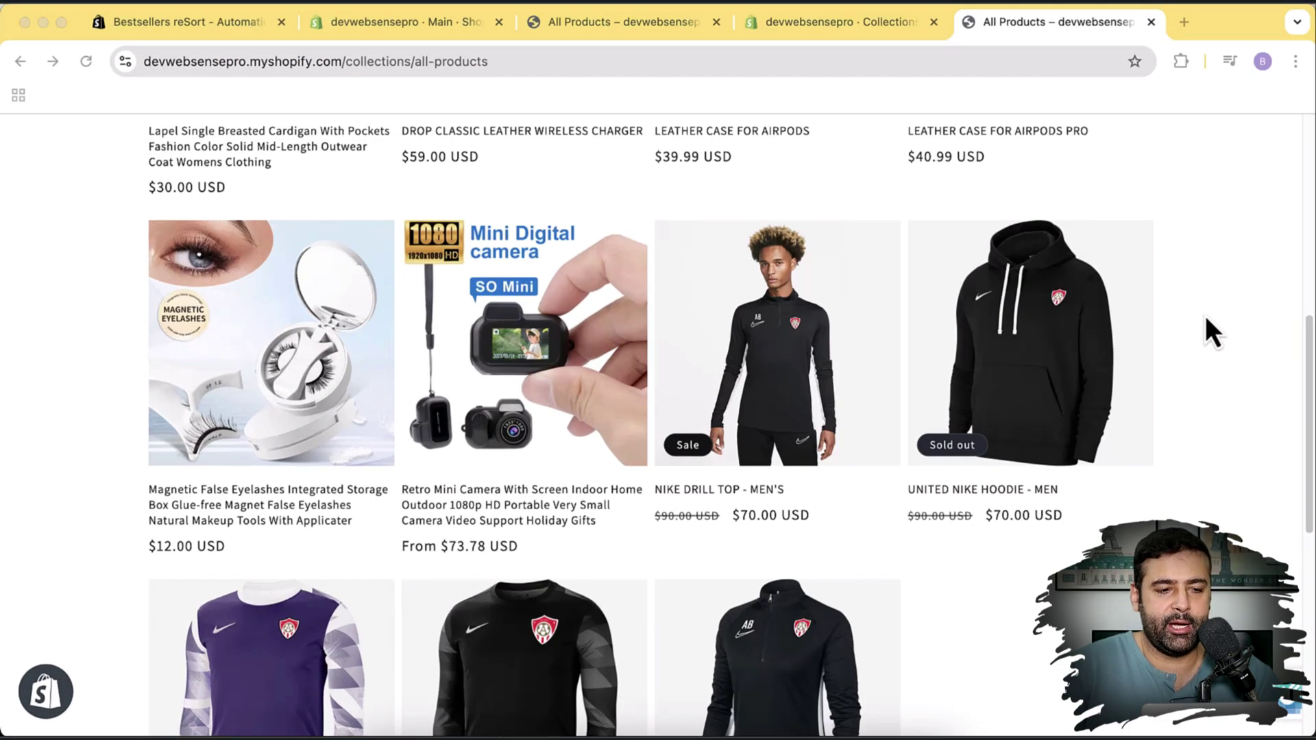
# Step: Switch back to Bestsellers reSort, open the All Products collection's custom settings, and review its featured products
pyautogui.click(428, 23)
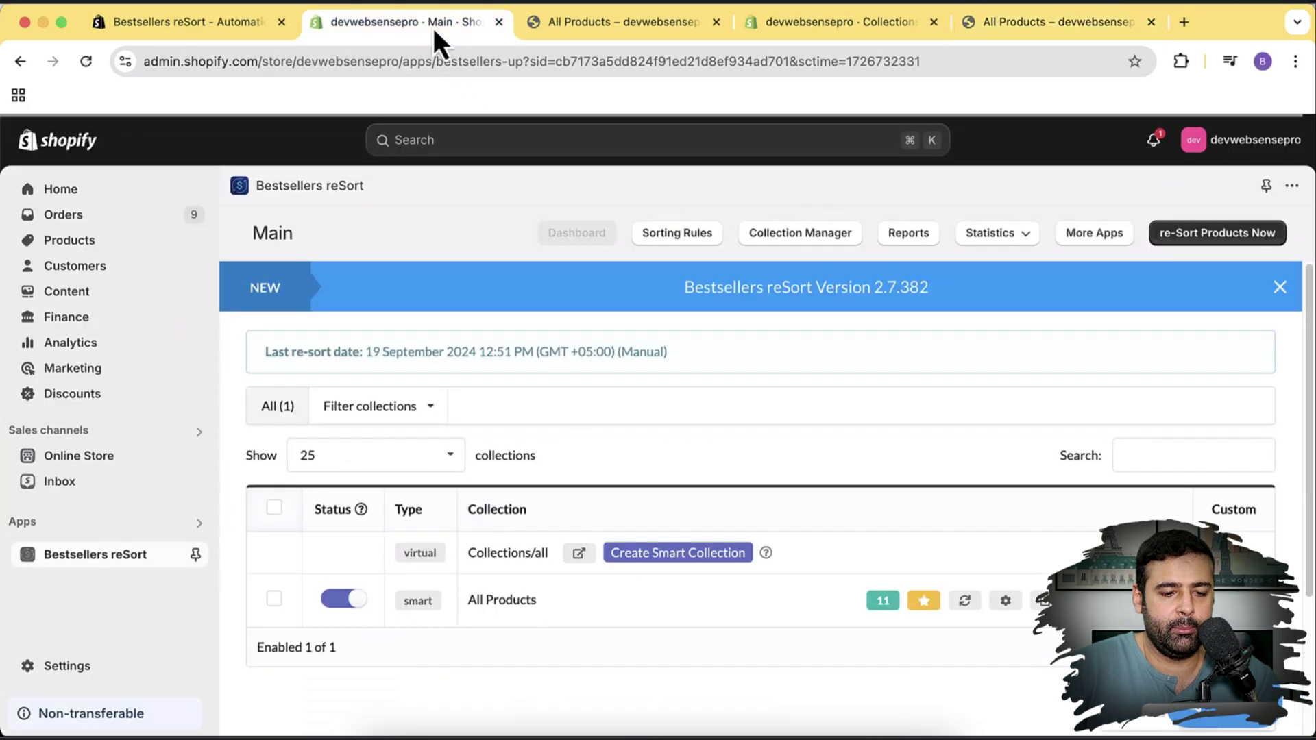
pyautogui.scroll(-1, 986, 363)
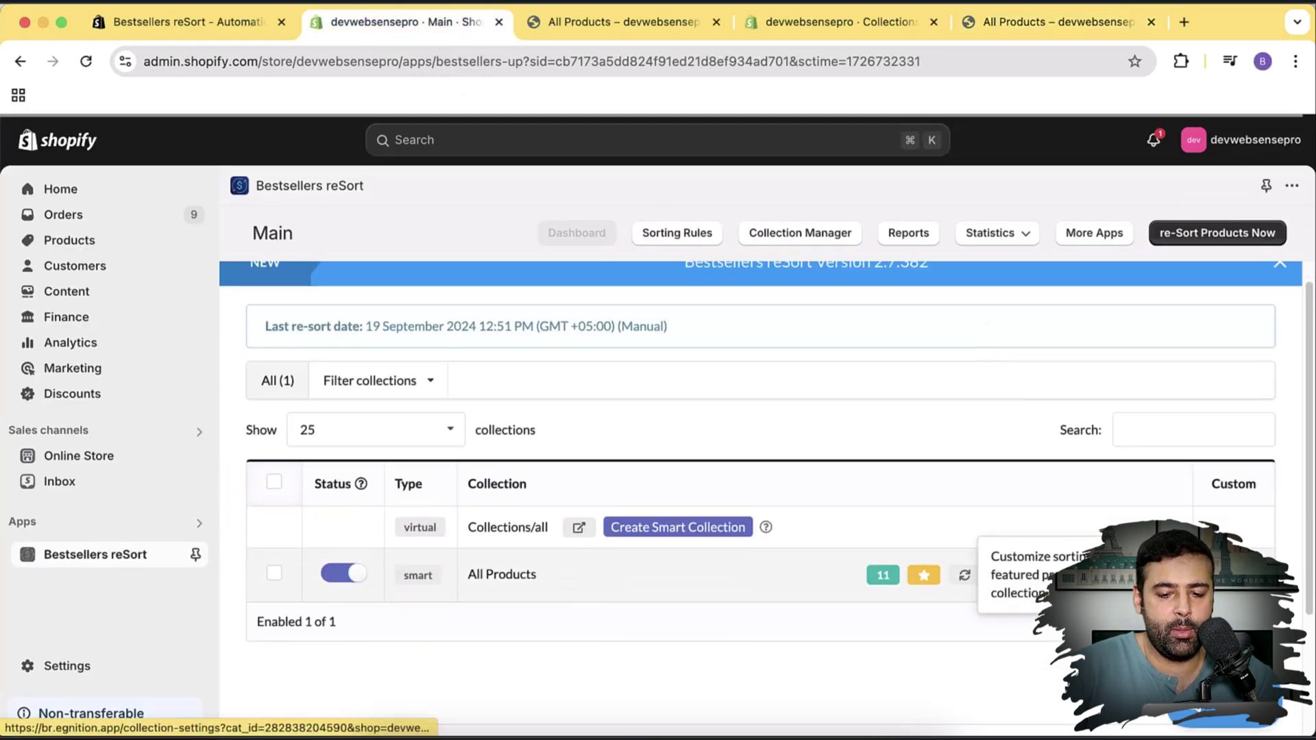
pyautogui.click(1005, 574)
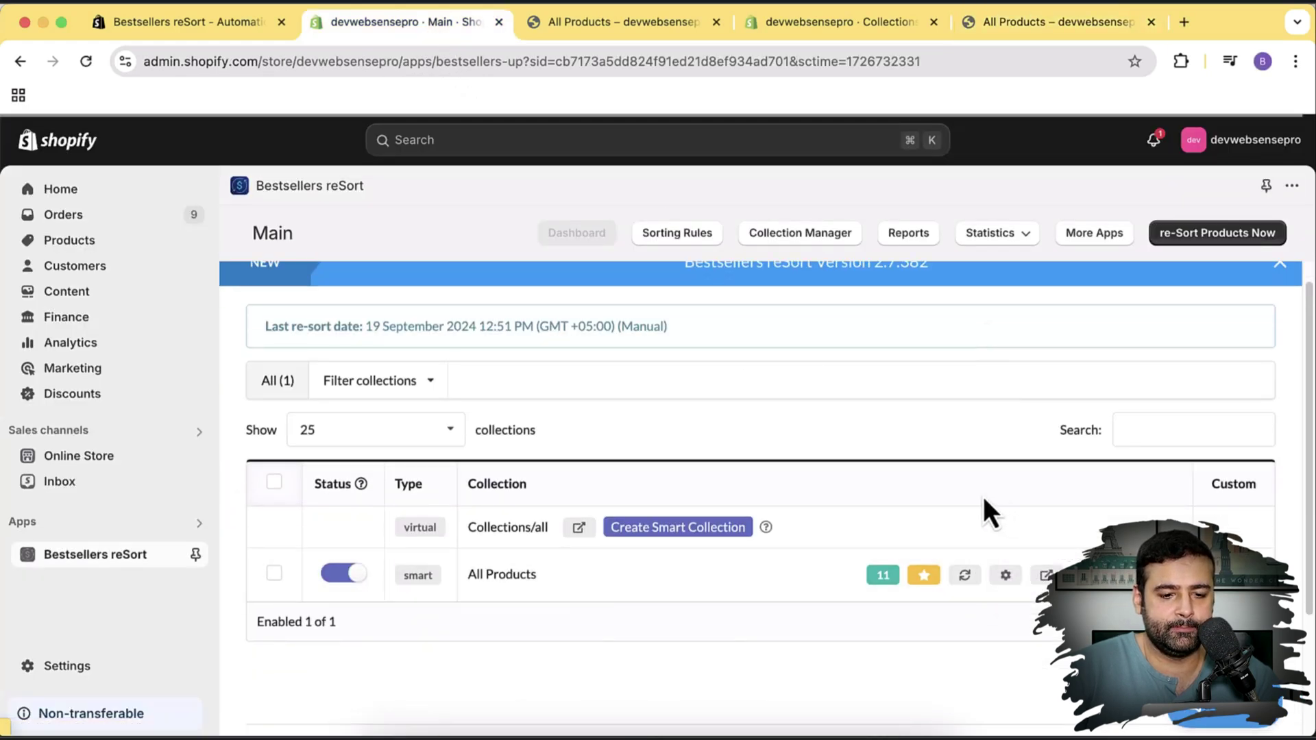
pyautogui.scroll(-5, 966, 389)
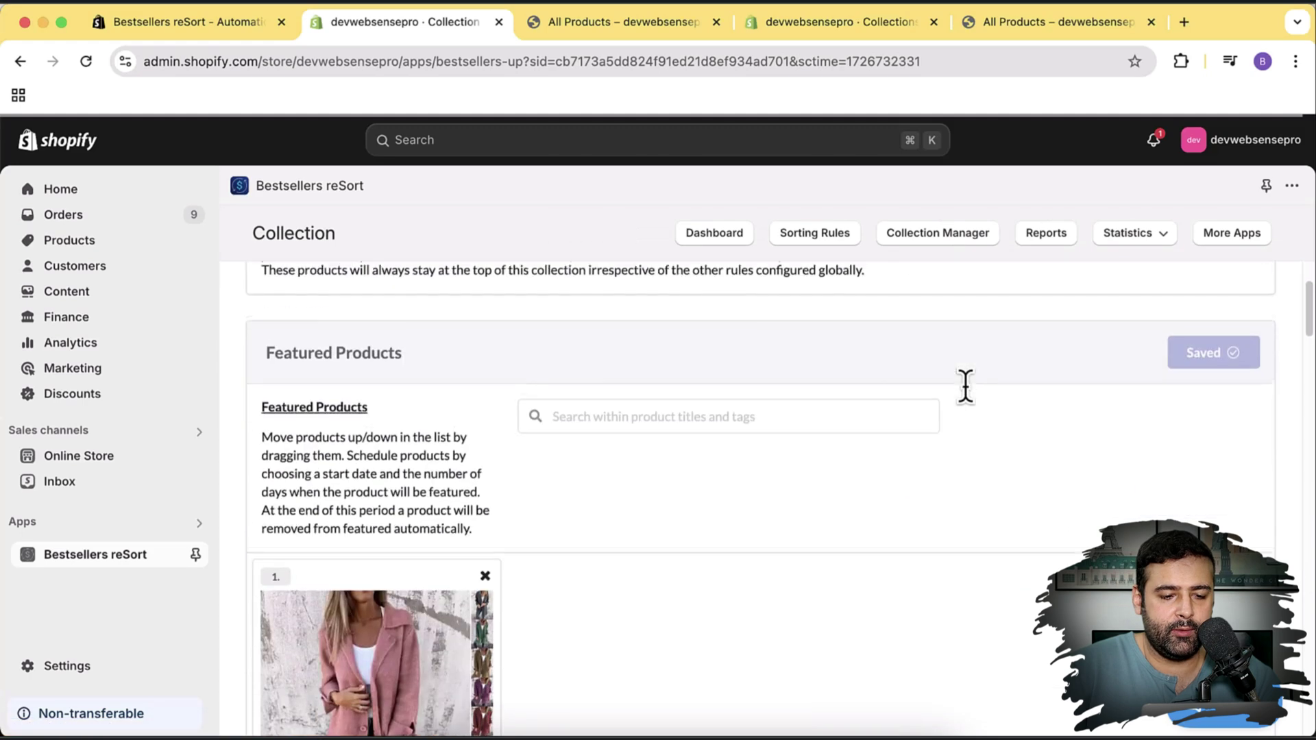
pyautogui.scroll(-1, 352, 538)
pyautogui.scroll(1, 490, 470)
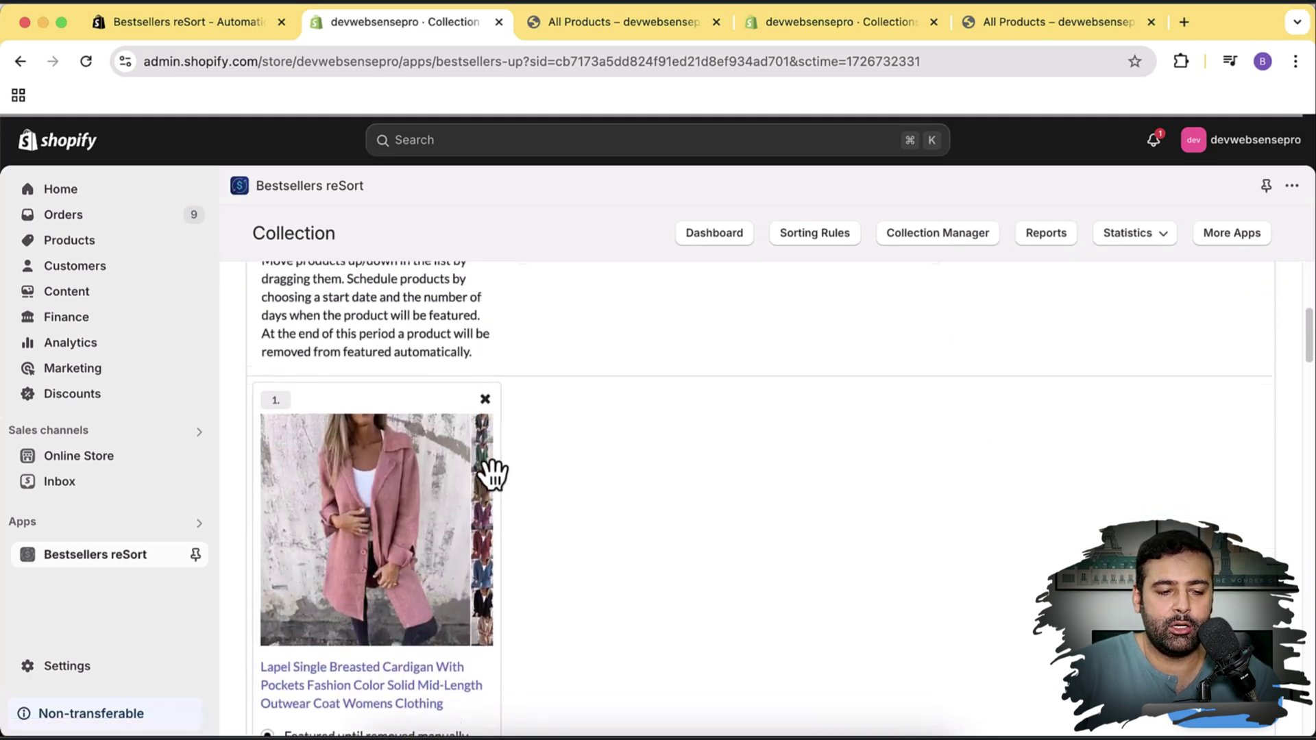
pyautogui.scroll(-1, 473, 480)
pyautogui.scroll(-2, 472, 479)
pyautogui.scroll(5, 710, 470)
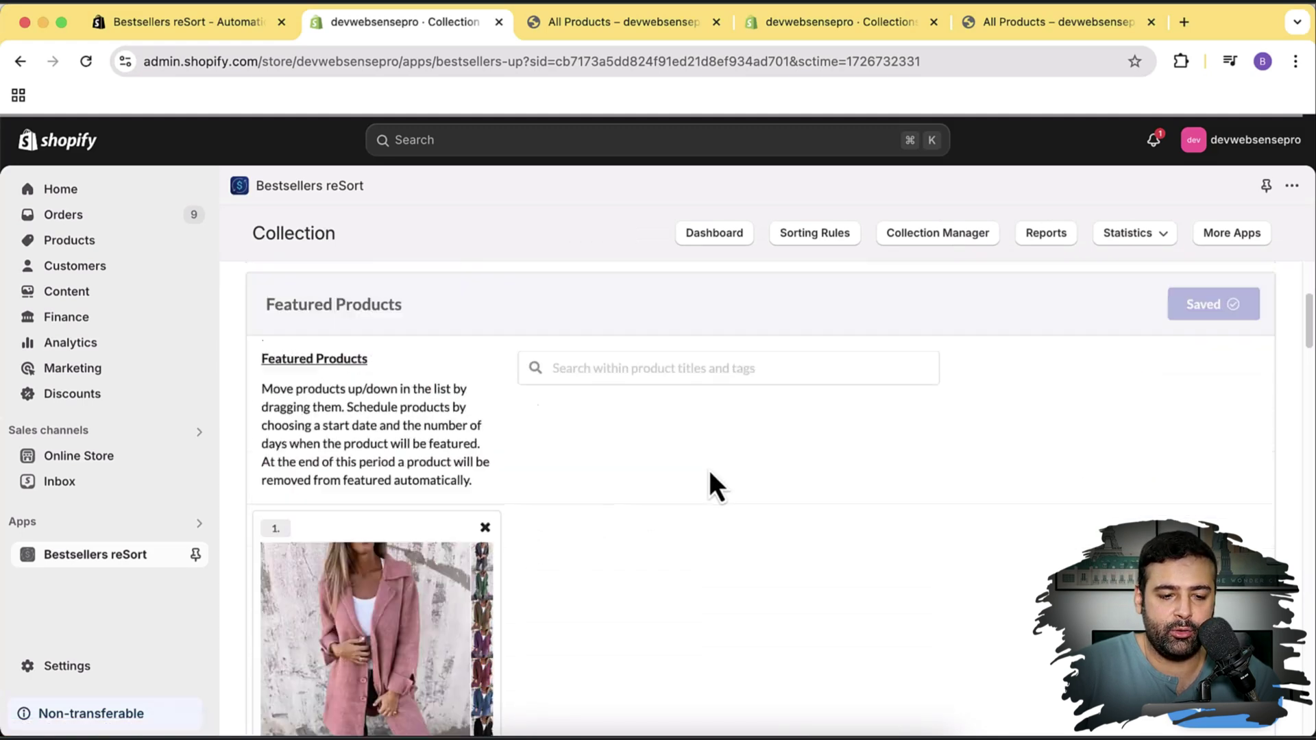
# Step: Add the Magnetic False Eyelashes and the Retro Mini Camera With Screen to the collection's featured products
pyautogui.click(704, 418)
pyautogui.click(707, 546)
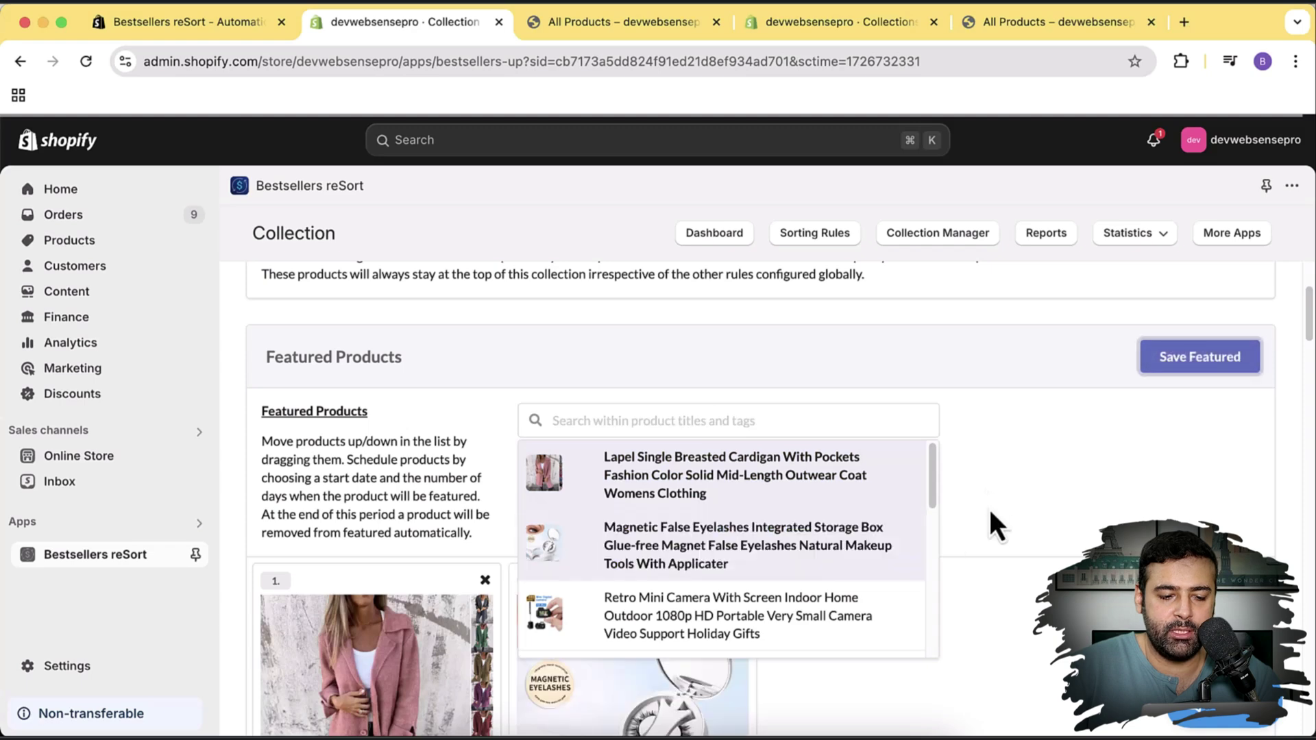
pyautogui.scroll(-1, 826, 442)
pyautogui.click(770, 576)
pyautogui.click(1164, 463)
pyautogui.scroll(-4, 1163, 464)
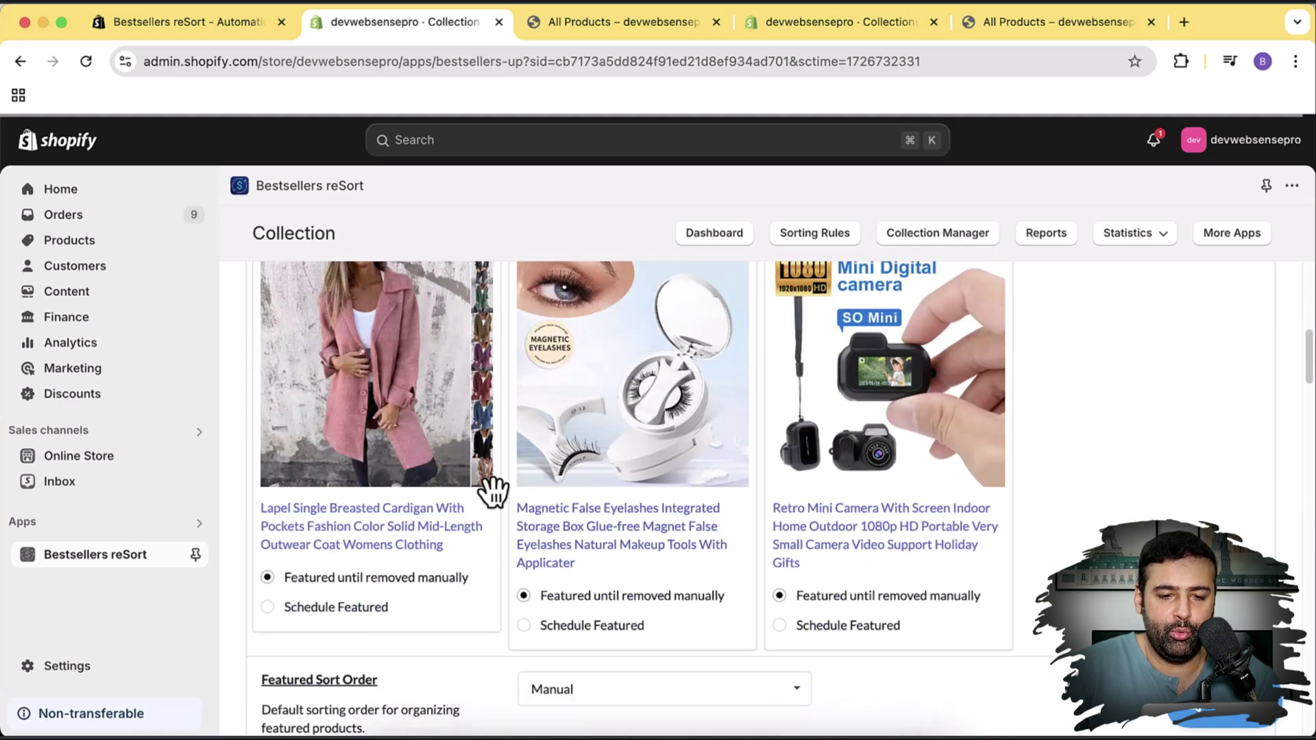
# Step: Set the featured sort order of the All Products collection to Random Order
pyautogui.scroll(1, 434, 446)
pyautogui.scroll(1, 455, 442)
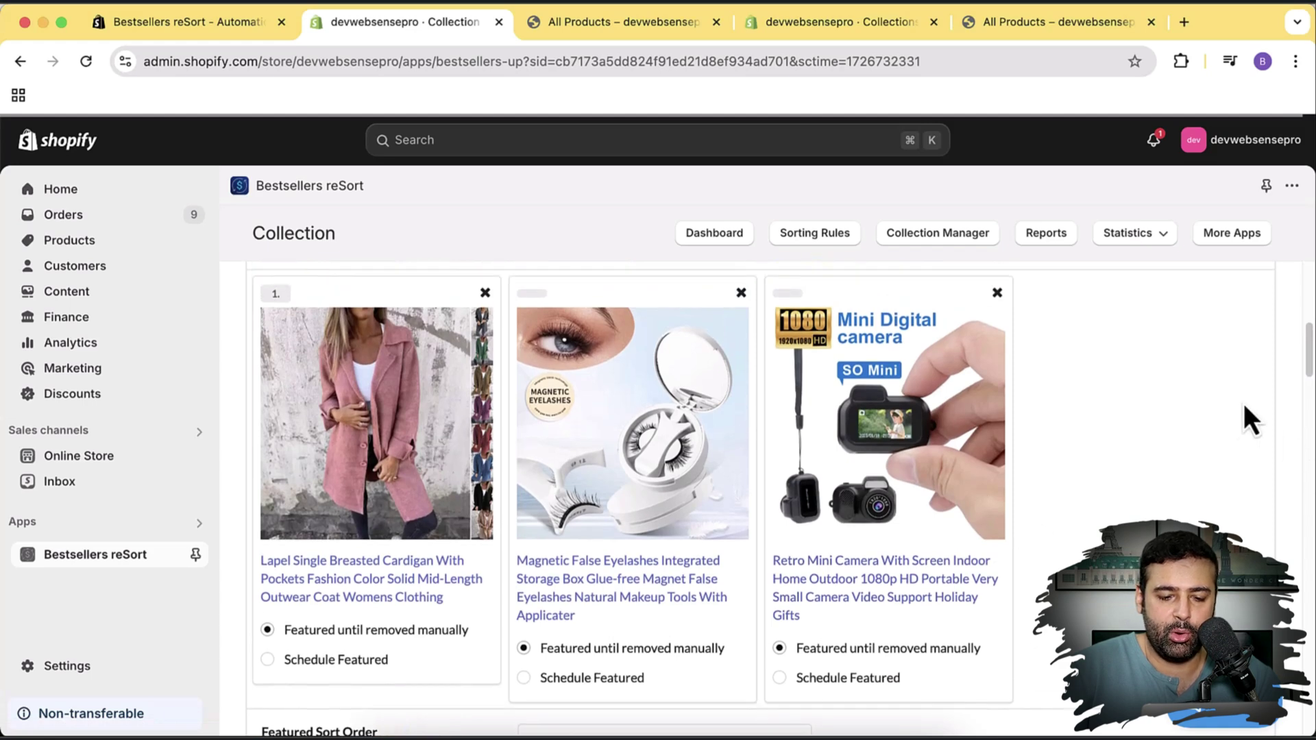
pyautogui.scroll(-5, 1183, 367)
pyautogui.click(684, 414)
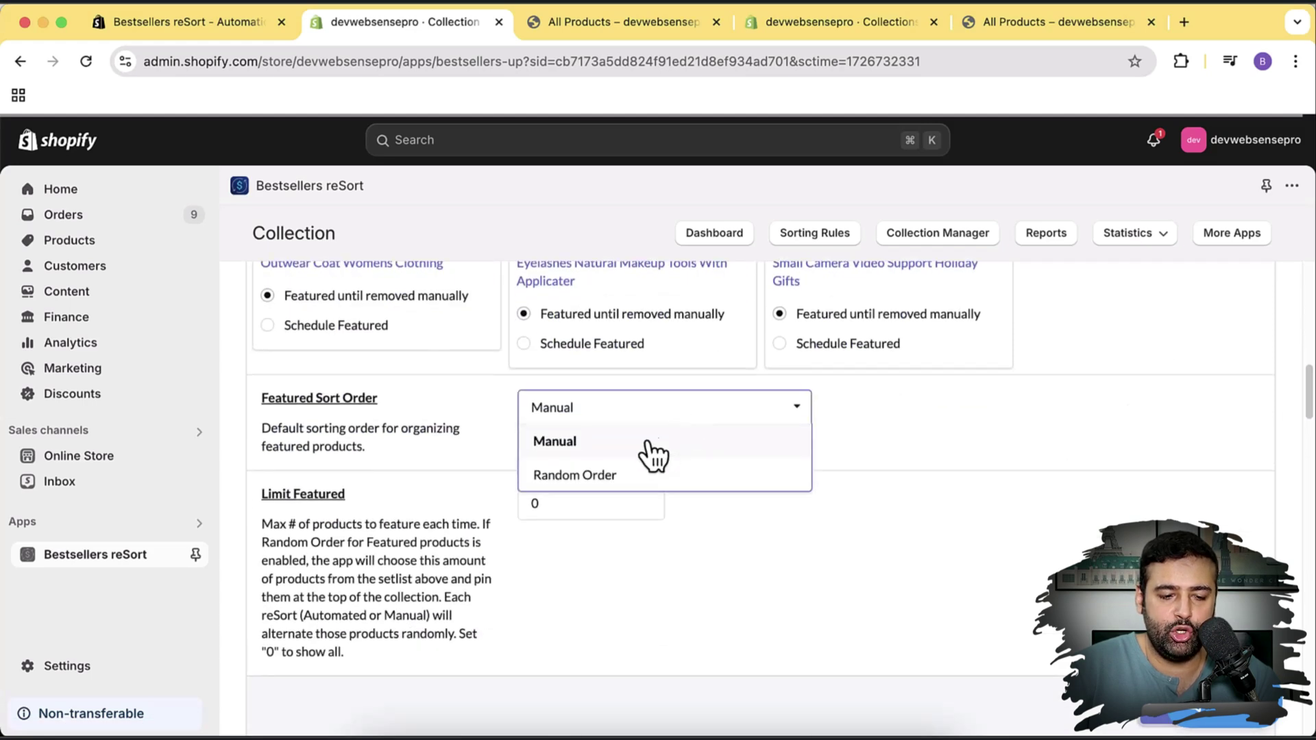
pyautogui.click(612, 478)
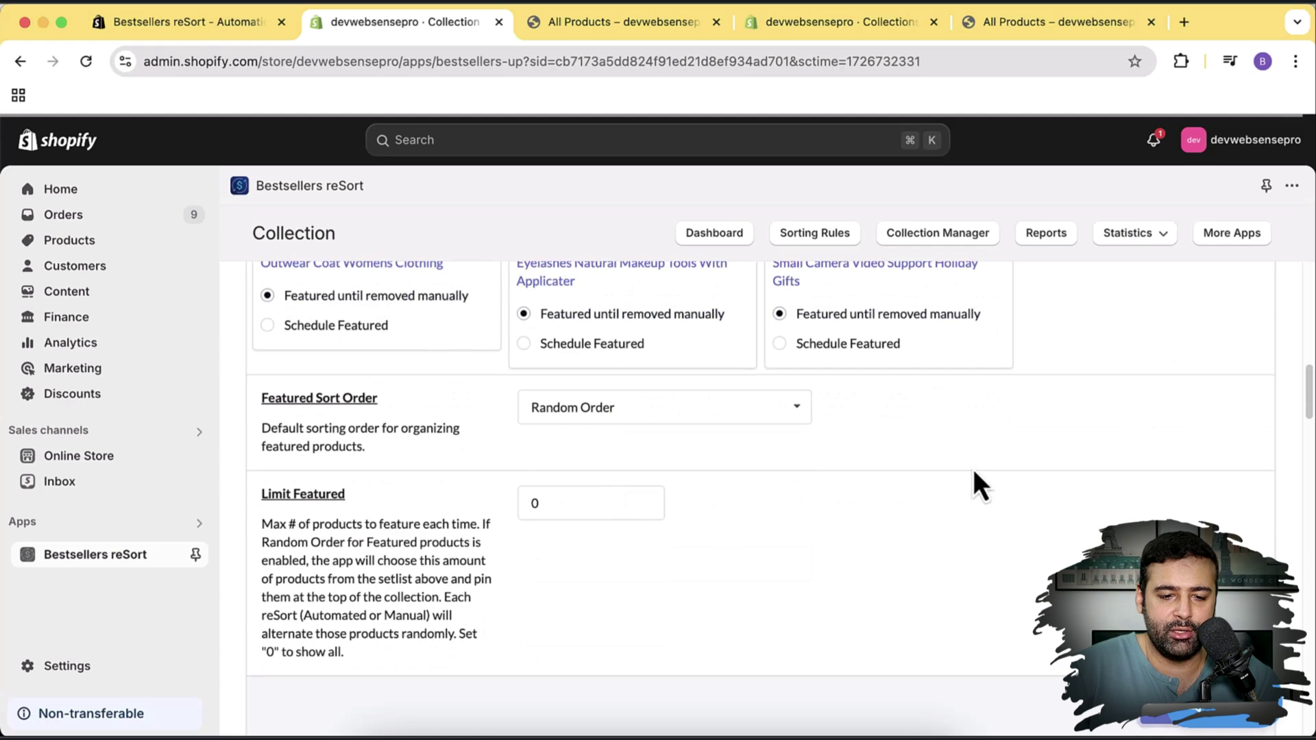
# Step: Set the Limit Featured value to 2 for the collection's randomly ordered featured products
pyautogui.scroll(5, 1028, 466)
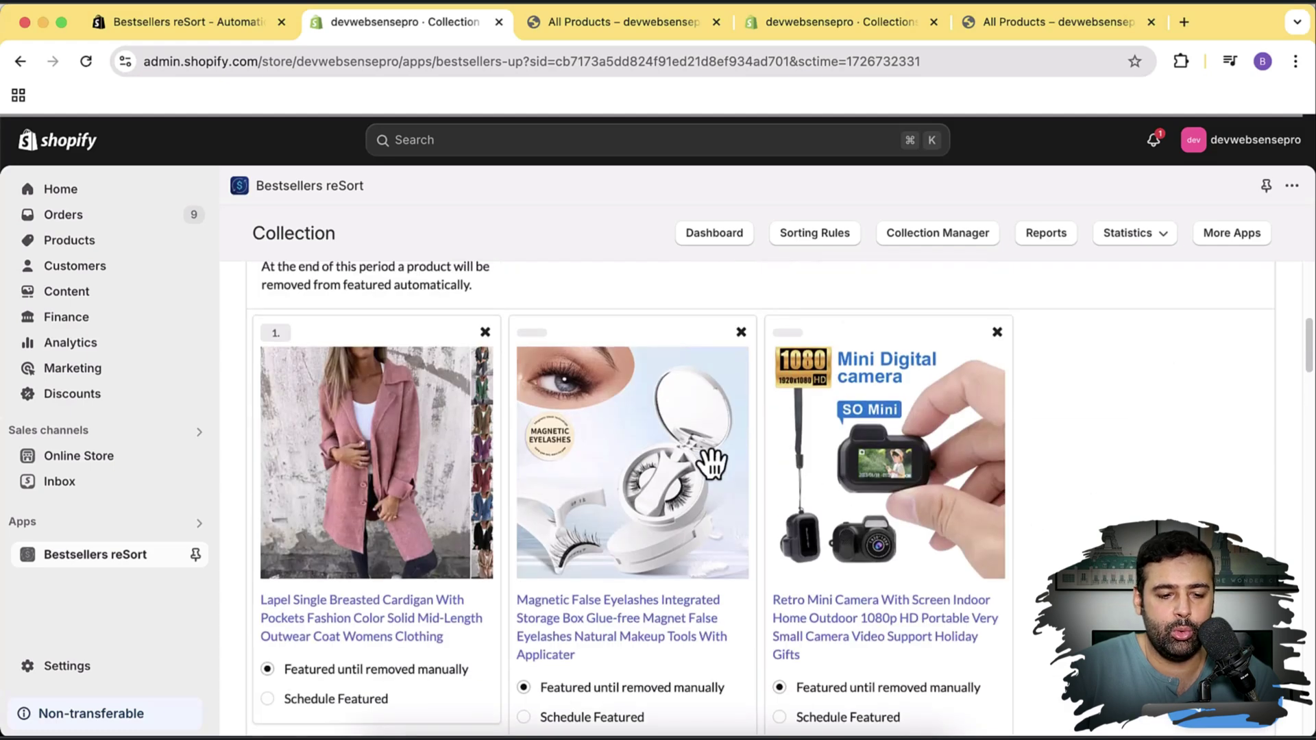
pyautogui.scroll(-7, 1071, 369)
pyautogui.scroll(3, 606, 394)
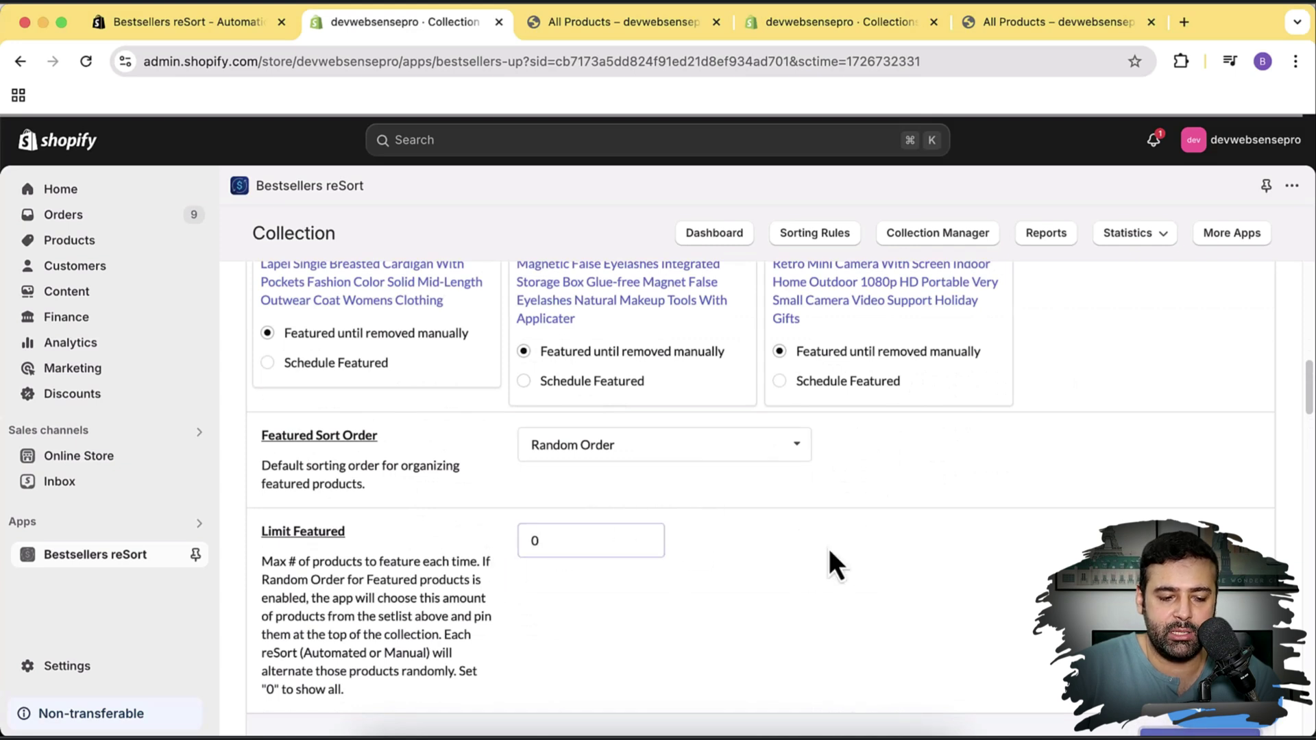
pyautogui.scroll(-1, 830, 548)
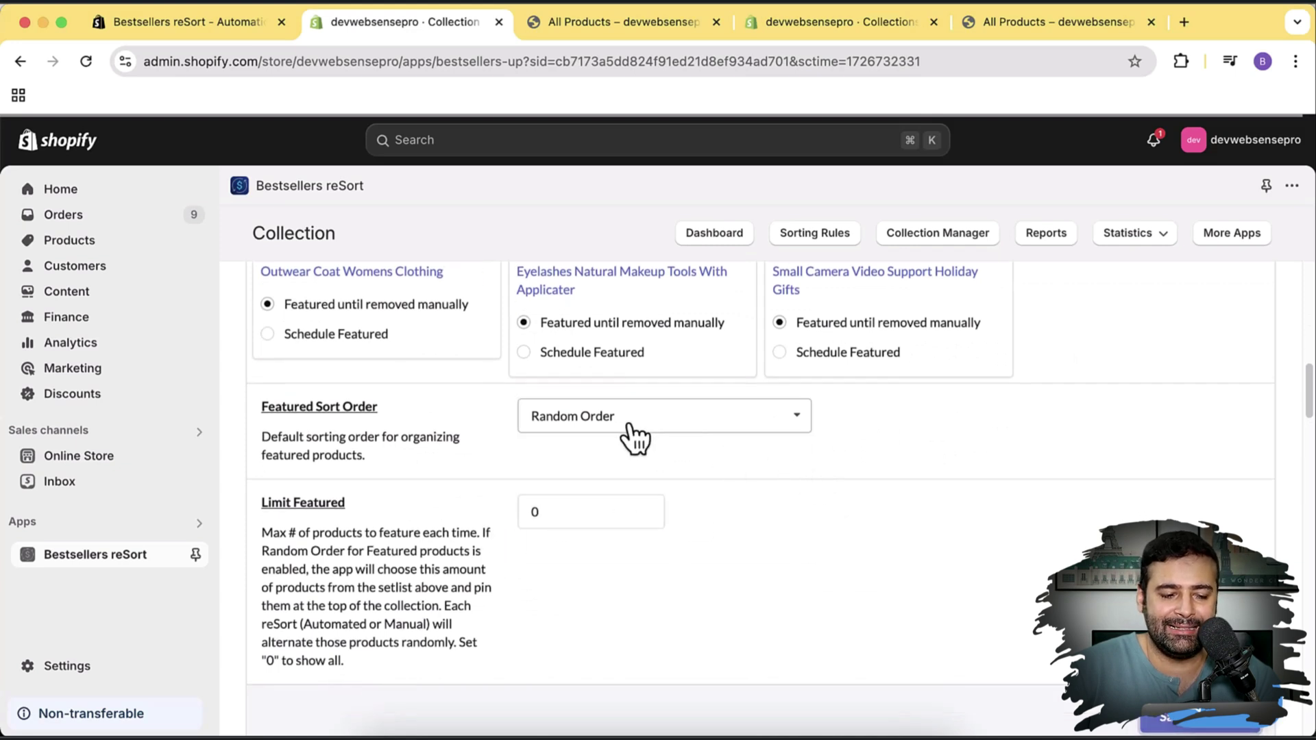
pyautogui.scroll(-1, 802, 510)
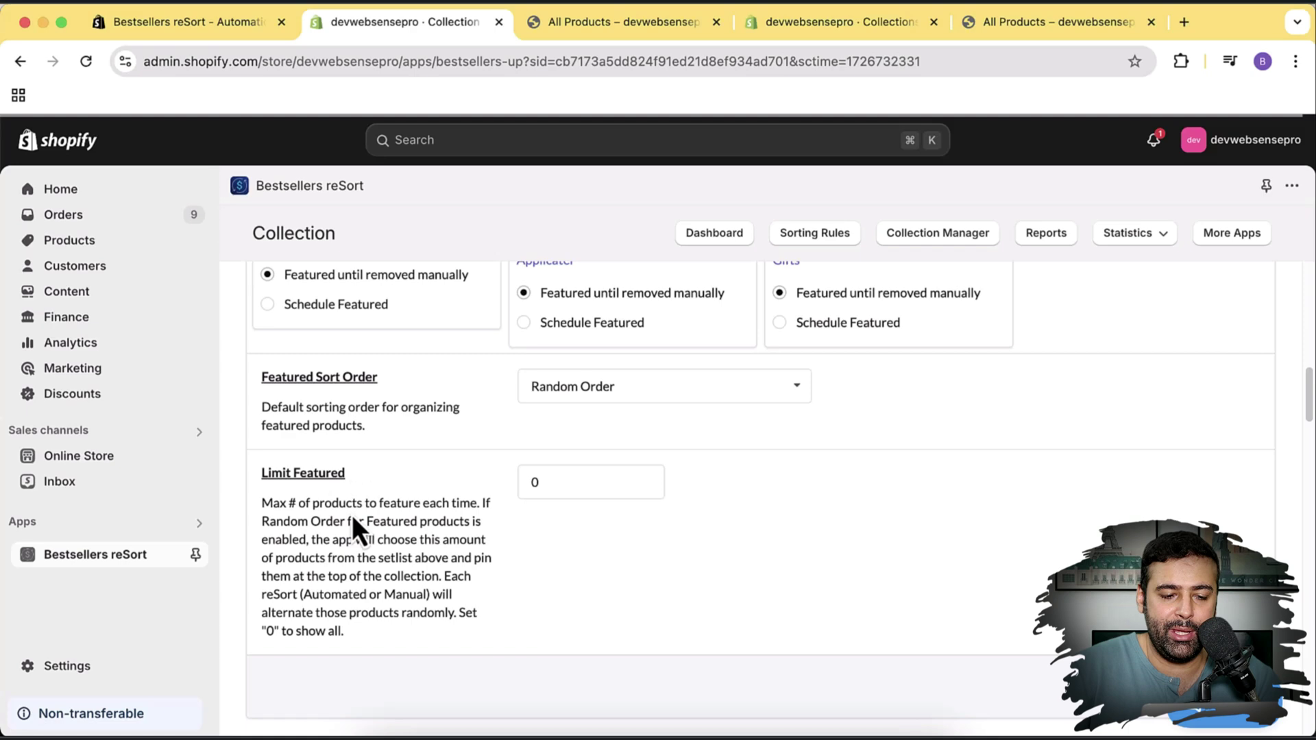
pyautogui.doubleClick(555, 484)
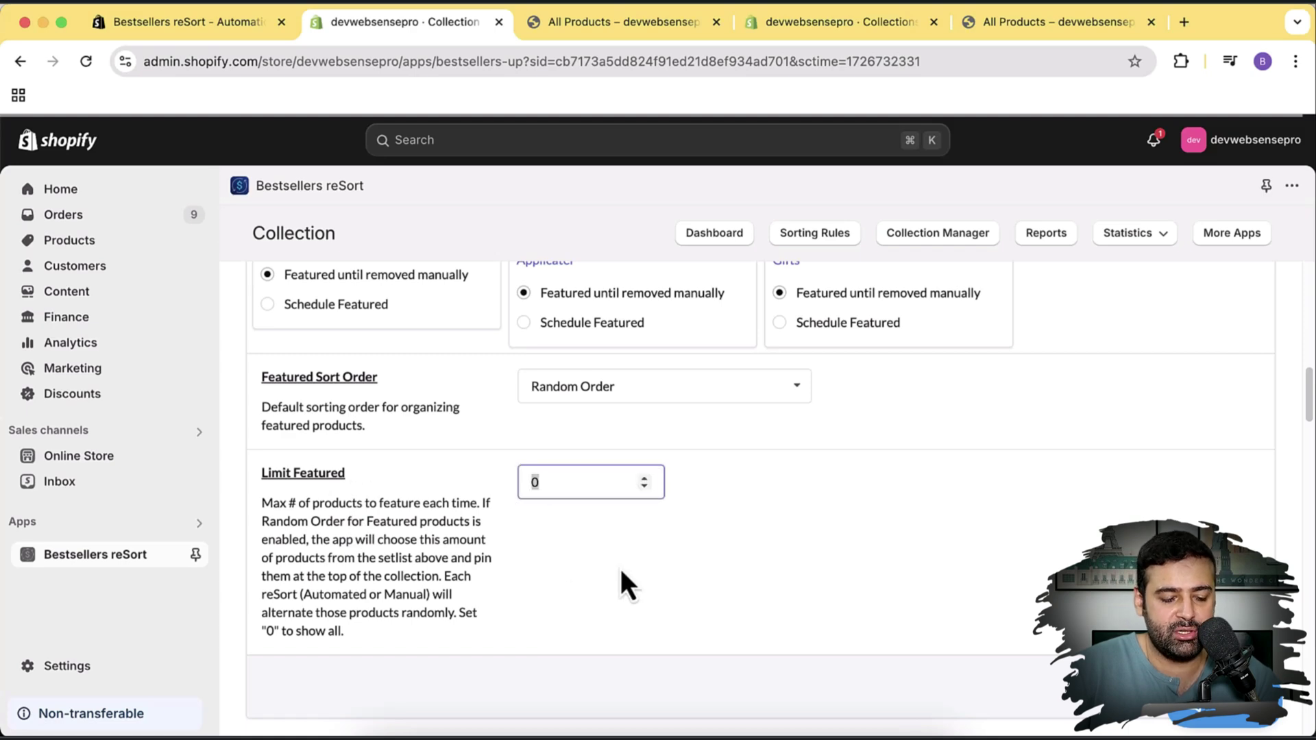
pyautogui.scroll(4, 877, 418)
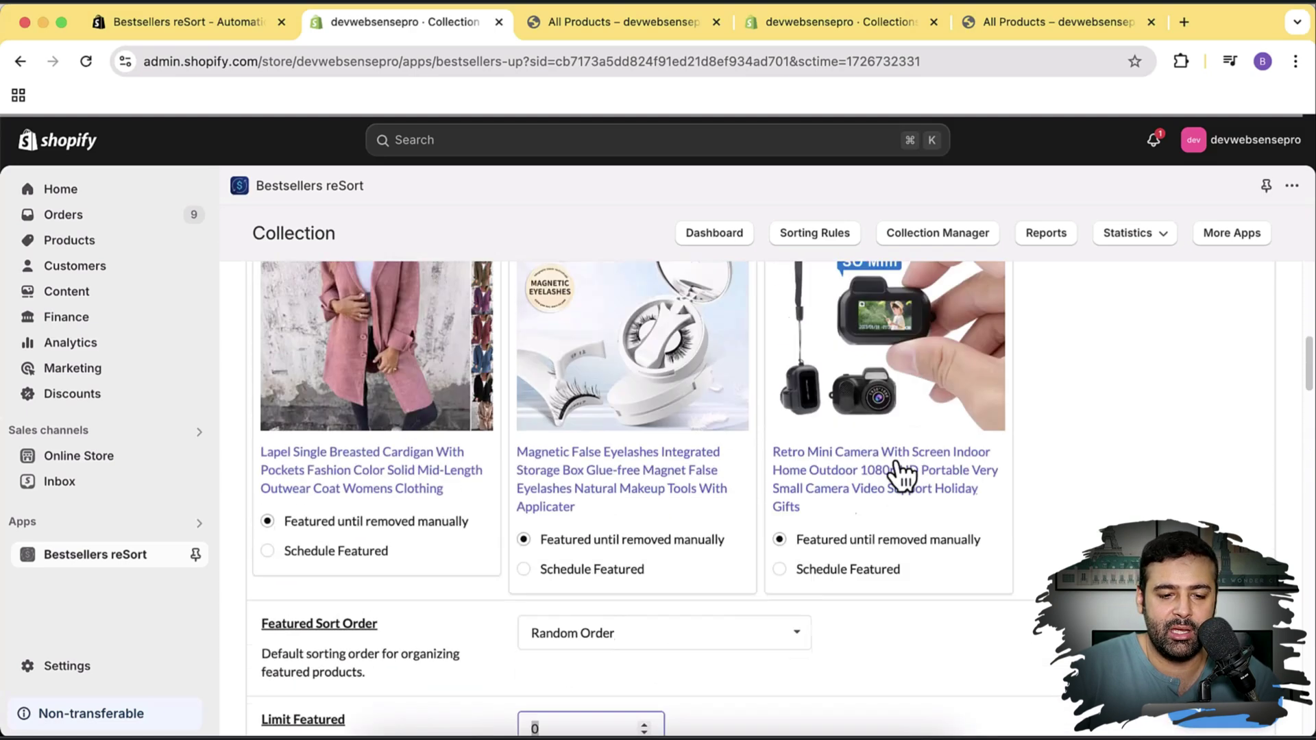
pyautogui.scroll(-5, 1062, 394)
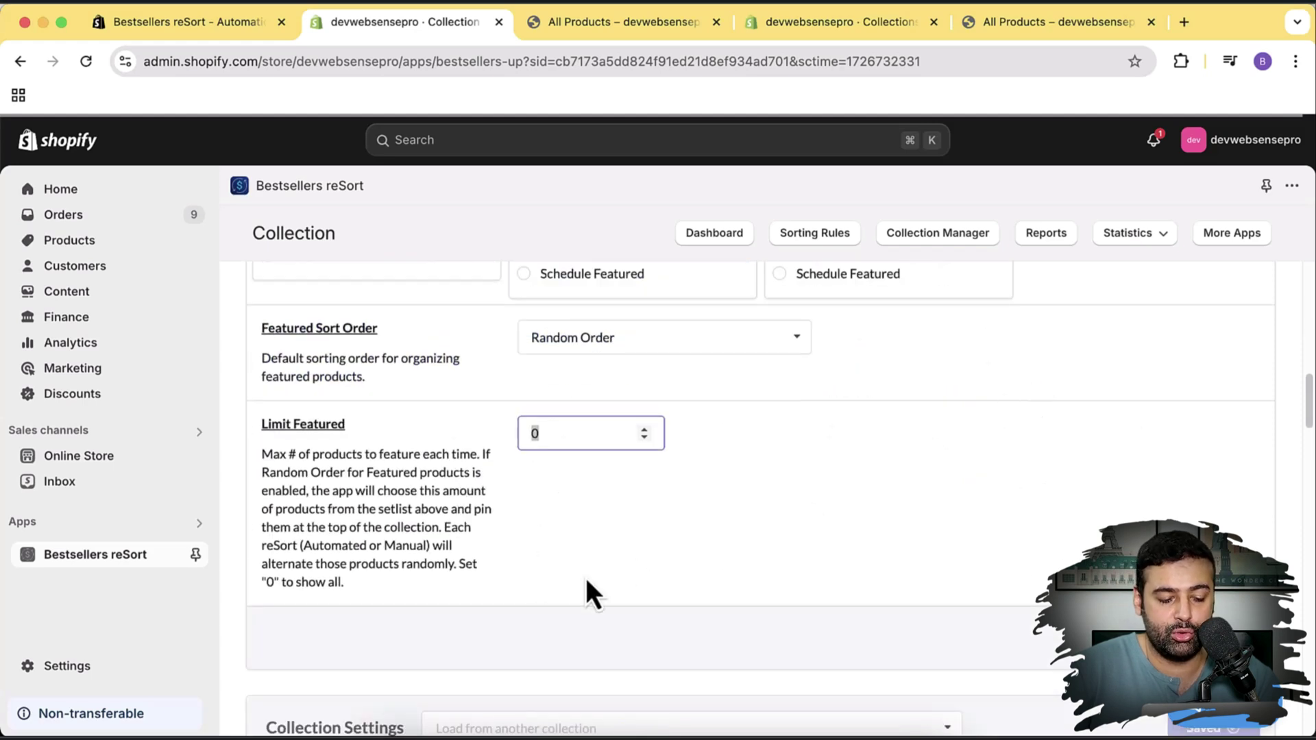
pyautogui.scroll(4, 823, 544)
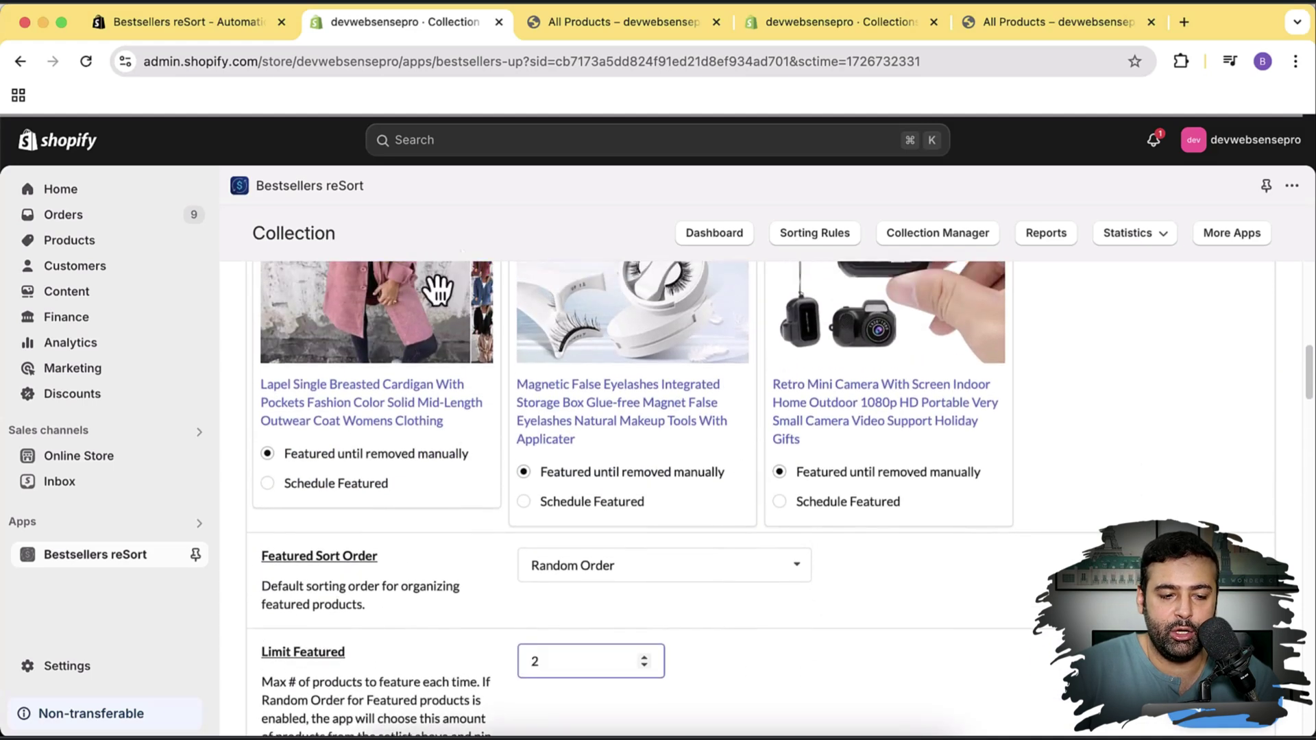
pyautogui.scroll(-5, 1065, 389)
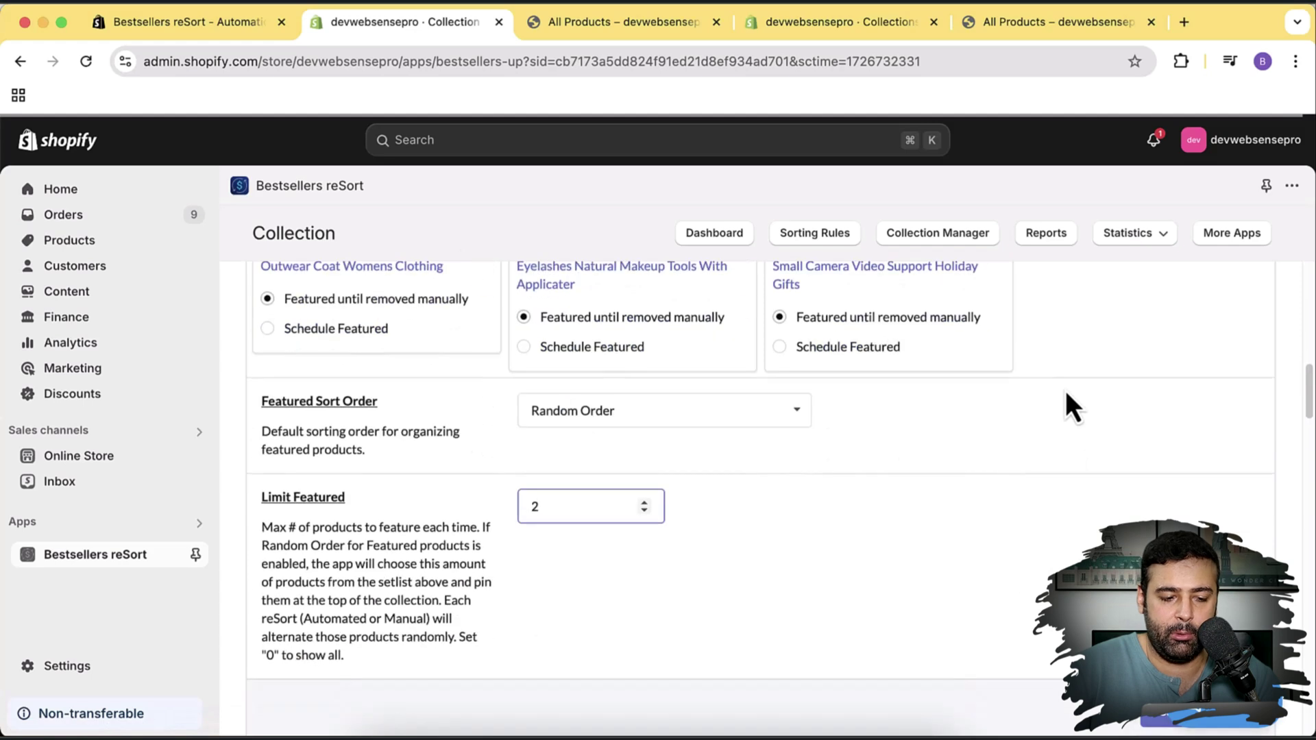
# Step: Enable custom sorting rules in the collection settings to override the global rules for this collection
pyautogui.scroll(-5, 739, 397)
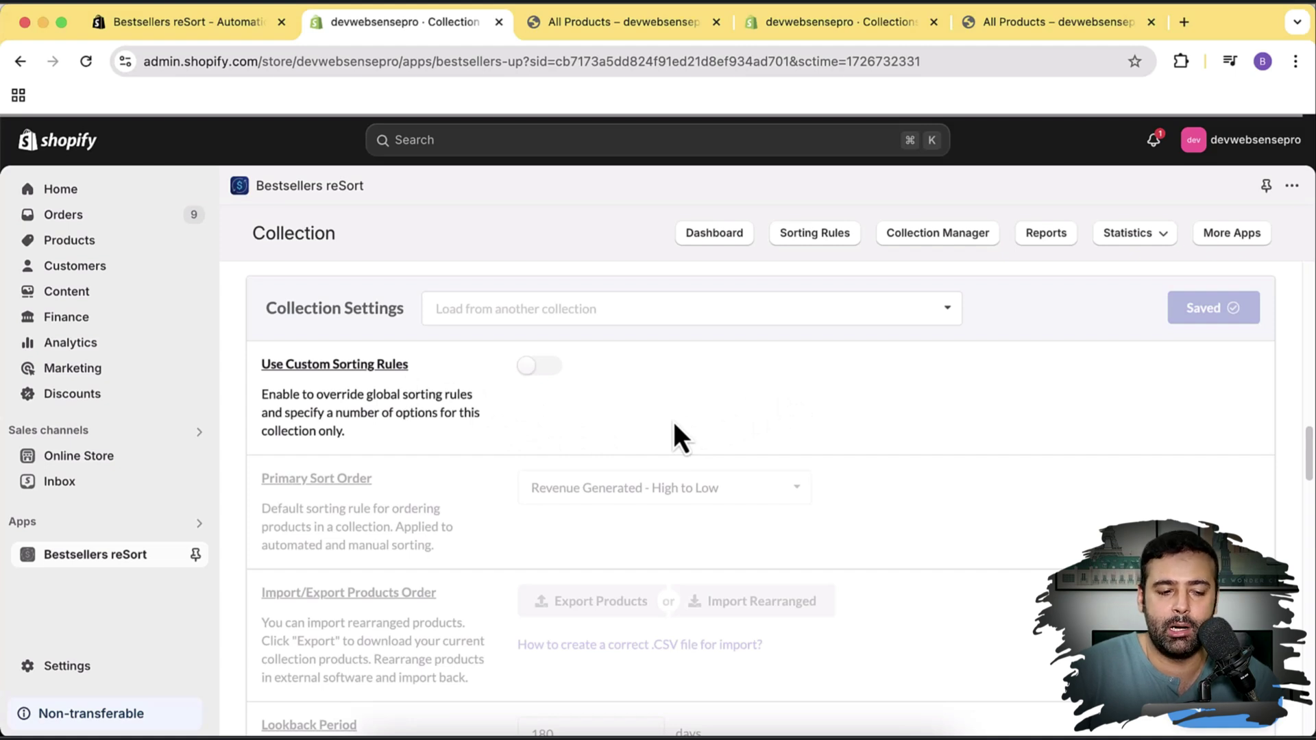
pyautogui.click(548, 370)
pyautogui.scroll(-2, 597, 346)
pyautogui.scroll(3, 391, 438)
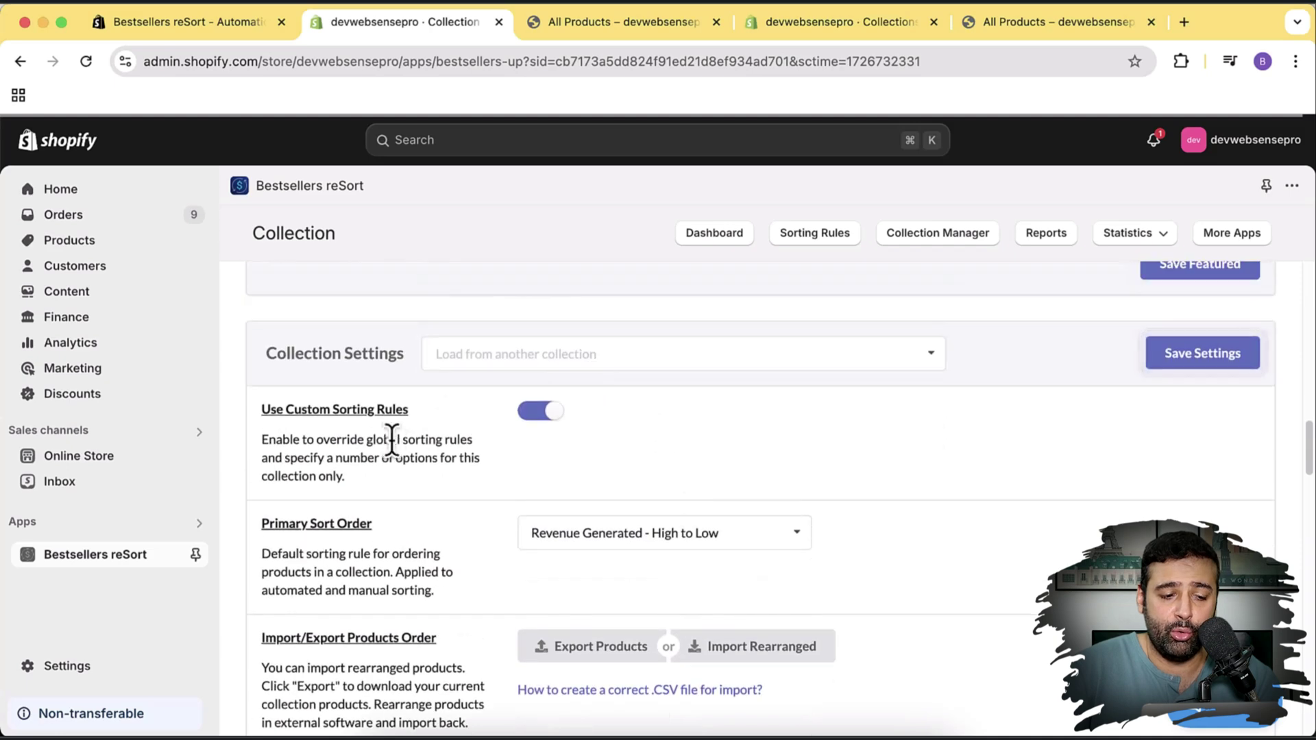
pyautogui.scroll(-3, 479, 452)
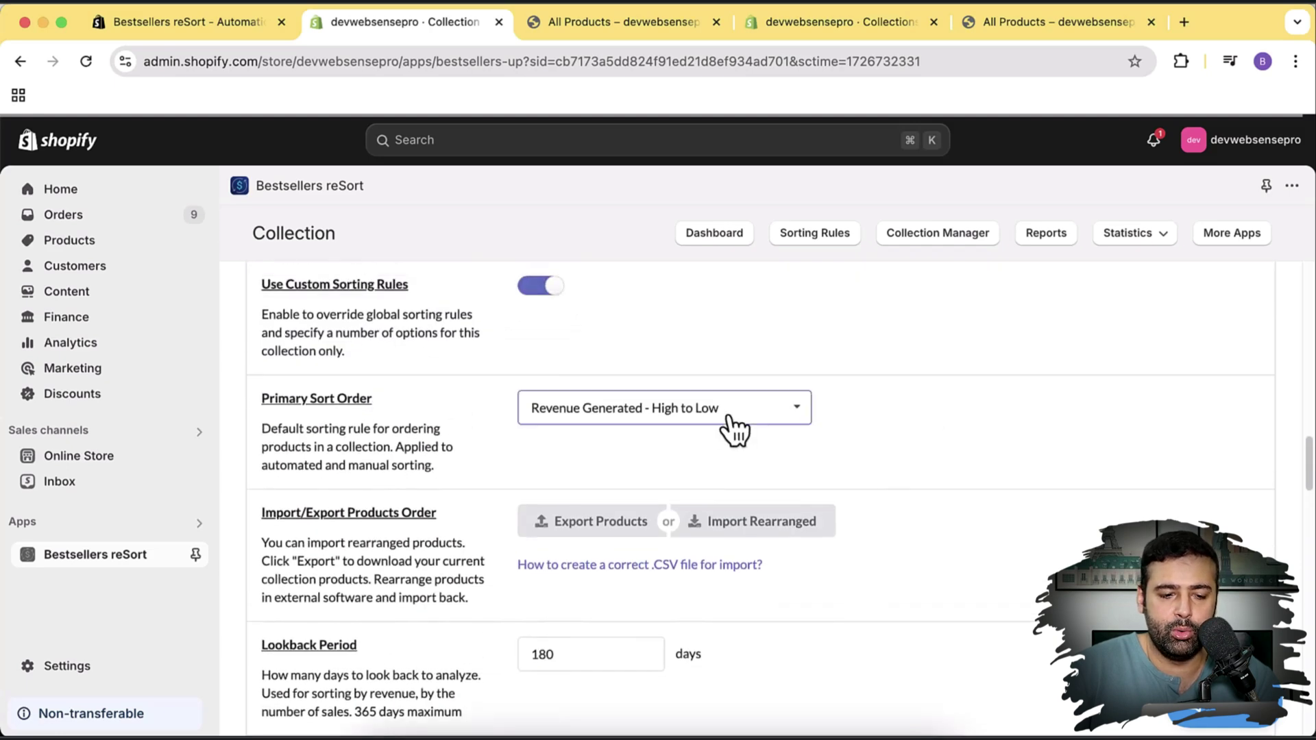
# Step: Examine the available Primary Sort Order options for the collection and close the list without choosing another one
pyautogui.click(734, 418)
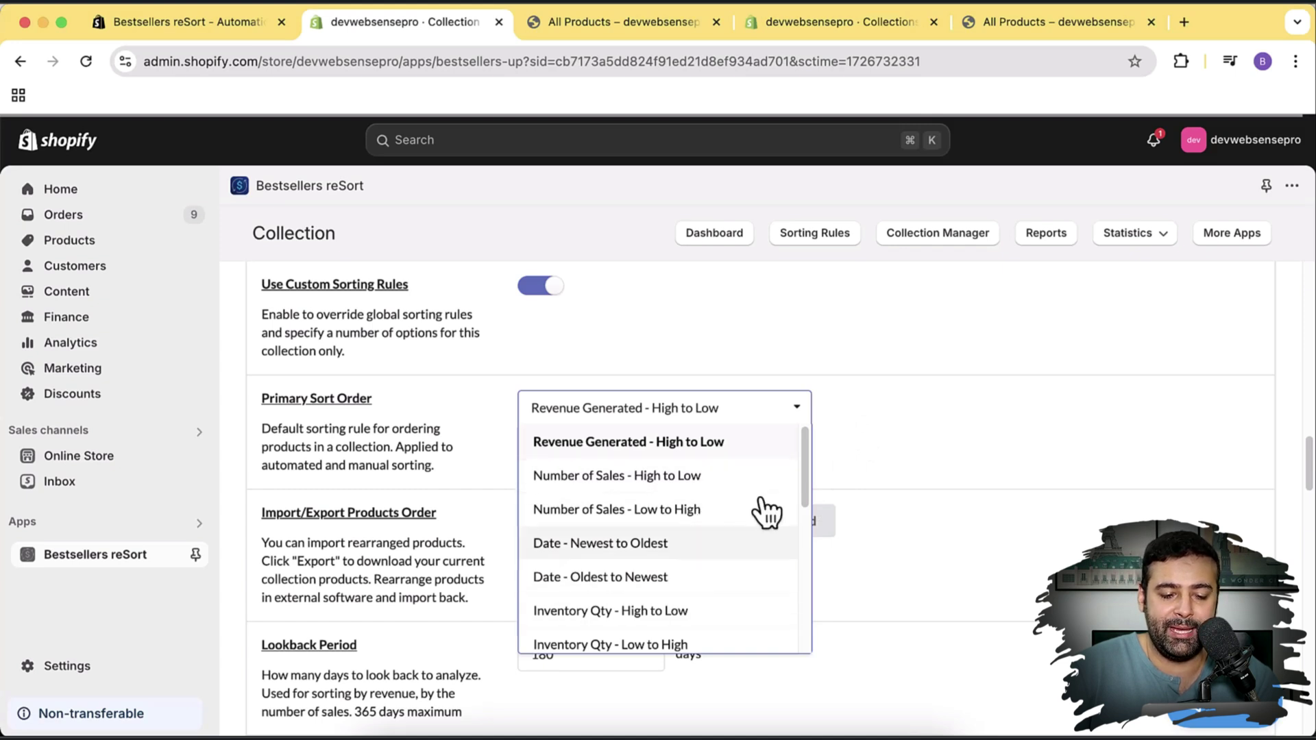
pyautogui.scroll(-5, 759, 514)
pyautogui.scroll(-1, 764, 522)
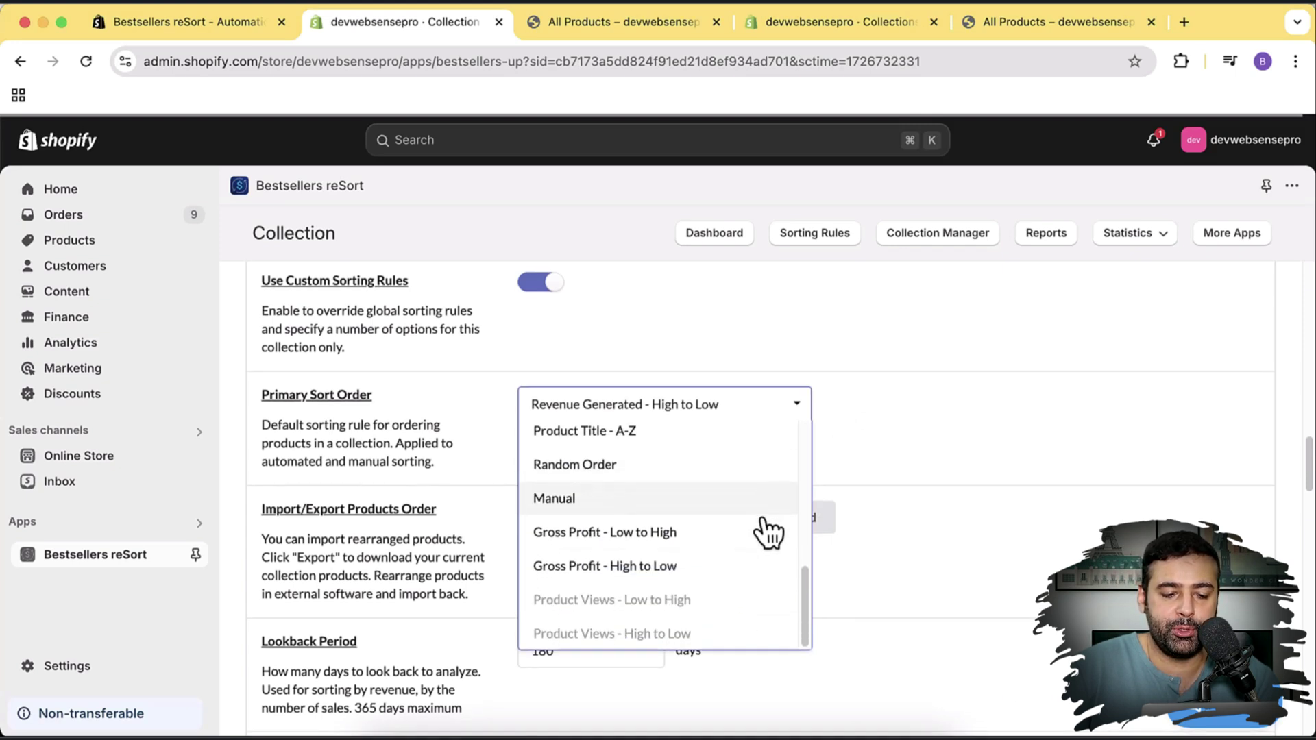
pyautogui.click(914, 419)
pyautogui.scroll(-4, 916, 329)
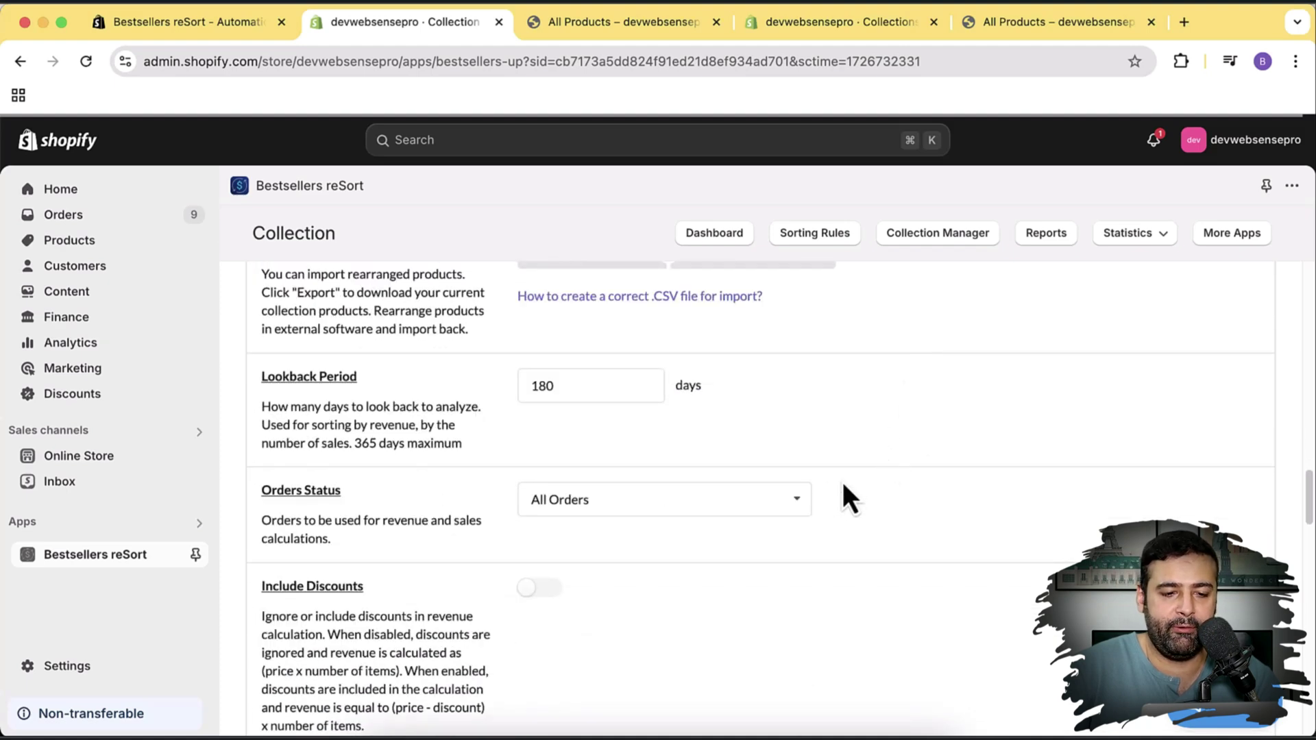
pyautogui.scroll(15, 841, 483)
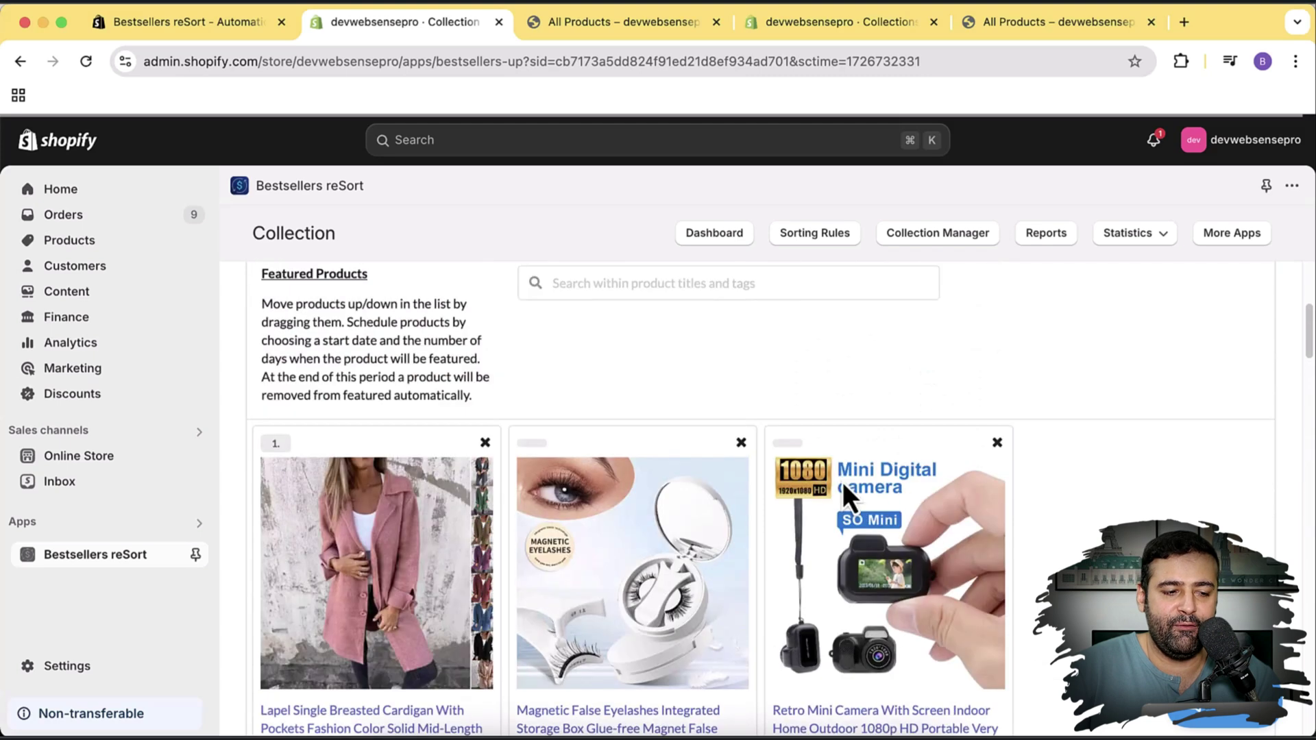
# Step: Open the Shopify products page in a new browser tab and go to the All Products collection
pyautogui.keyDown('super'); pyautogui.click(140, 241); pyautogui.keyUp('super')
pyautogui.click(552, 30)
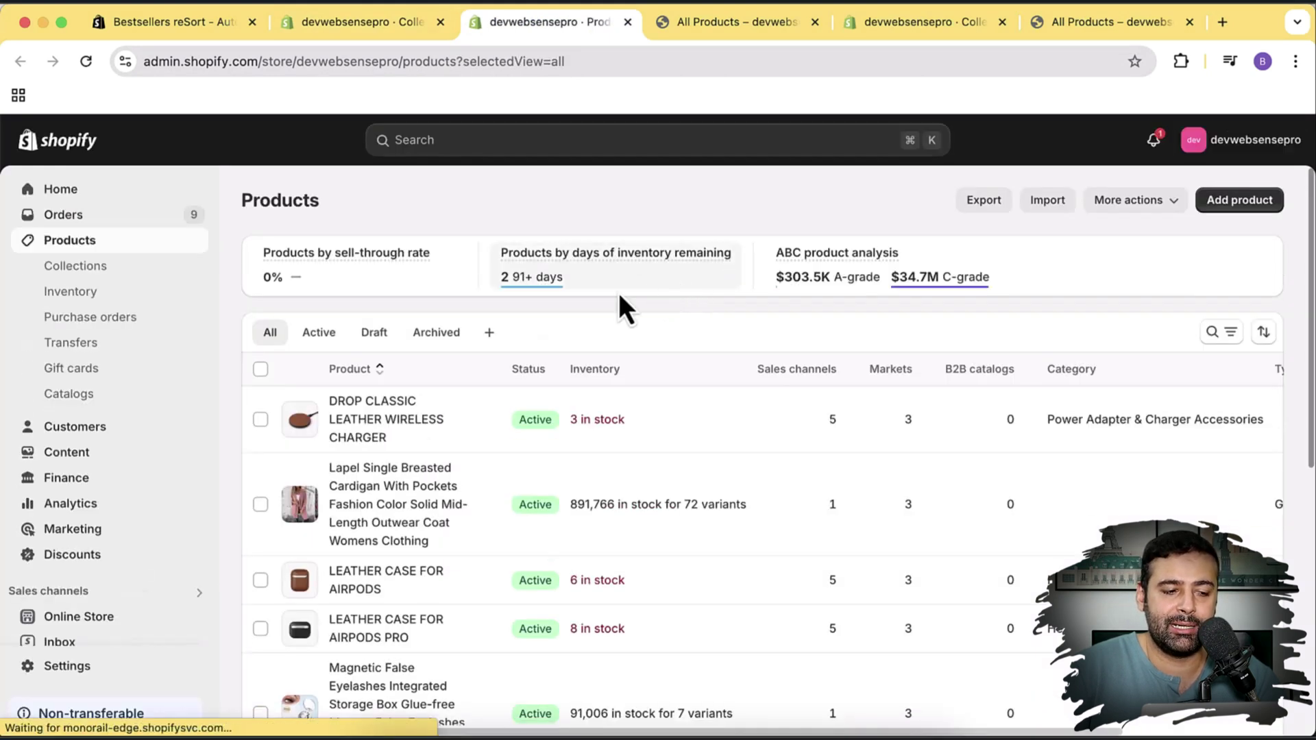
pyautogui.click(106, 270)
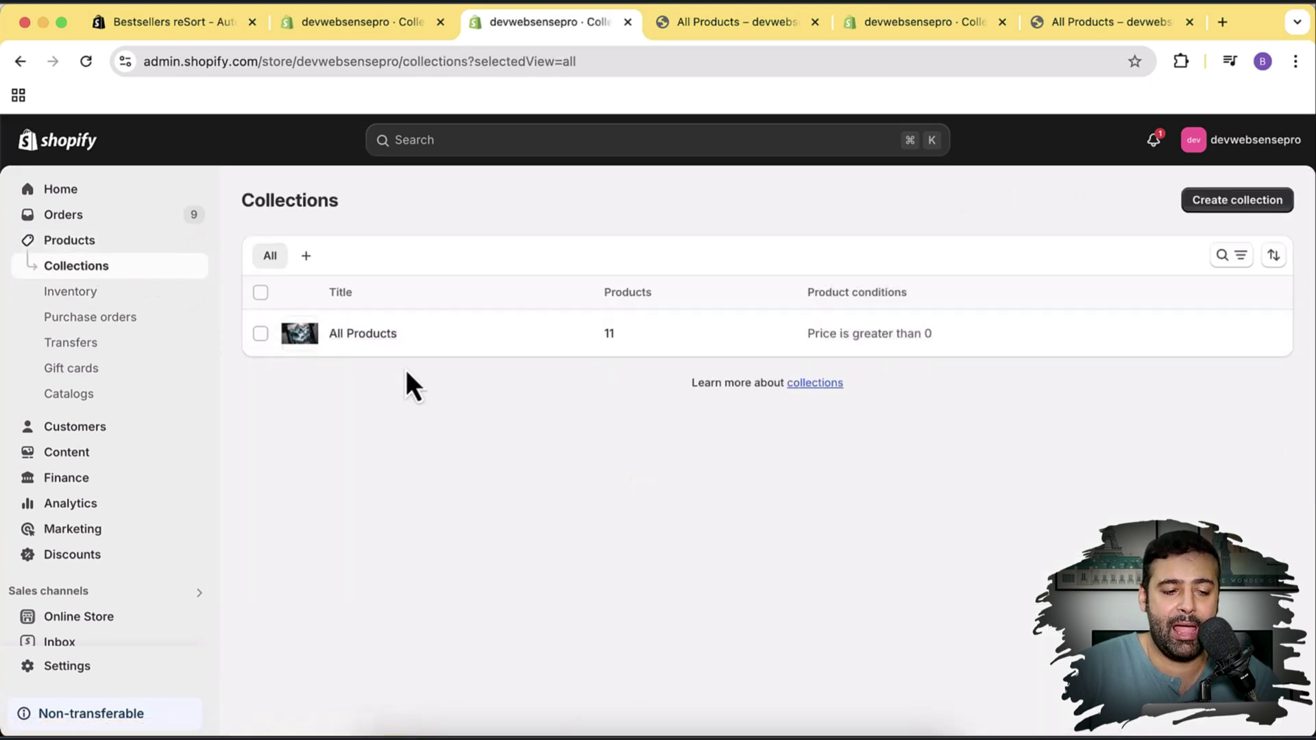
pyautogui.click(358, 333)
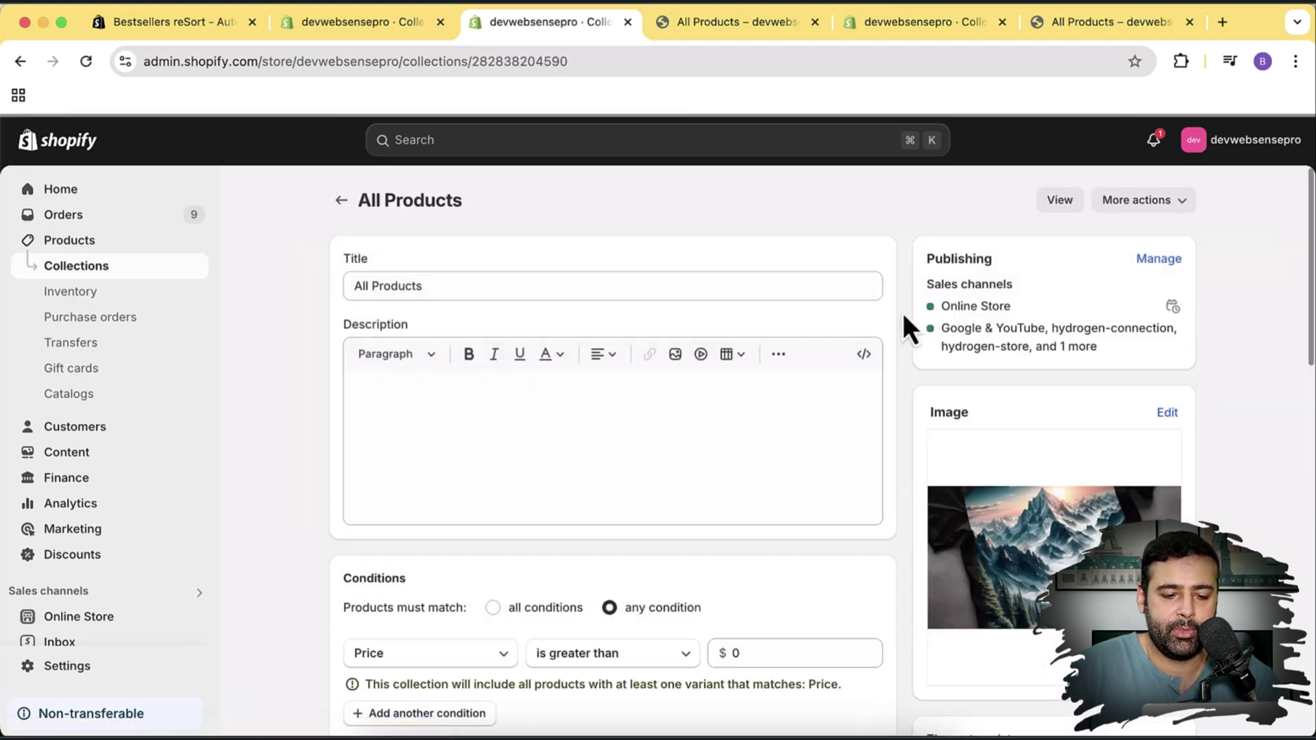
# Step: Examine the All Products collection's product order and Shopify's built-in sort options, leaving the sort set to Manually
pyautogui.scroll(-6, 903, 313)
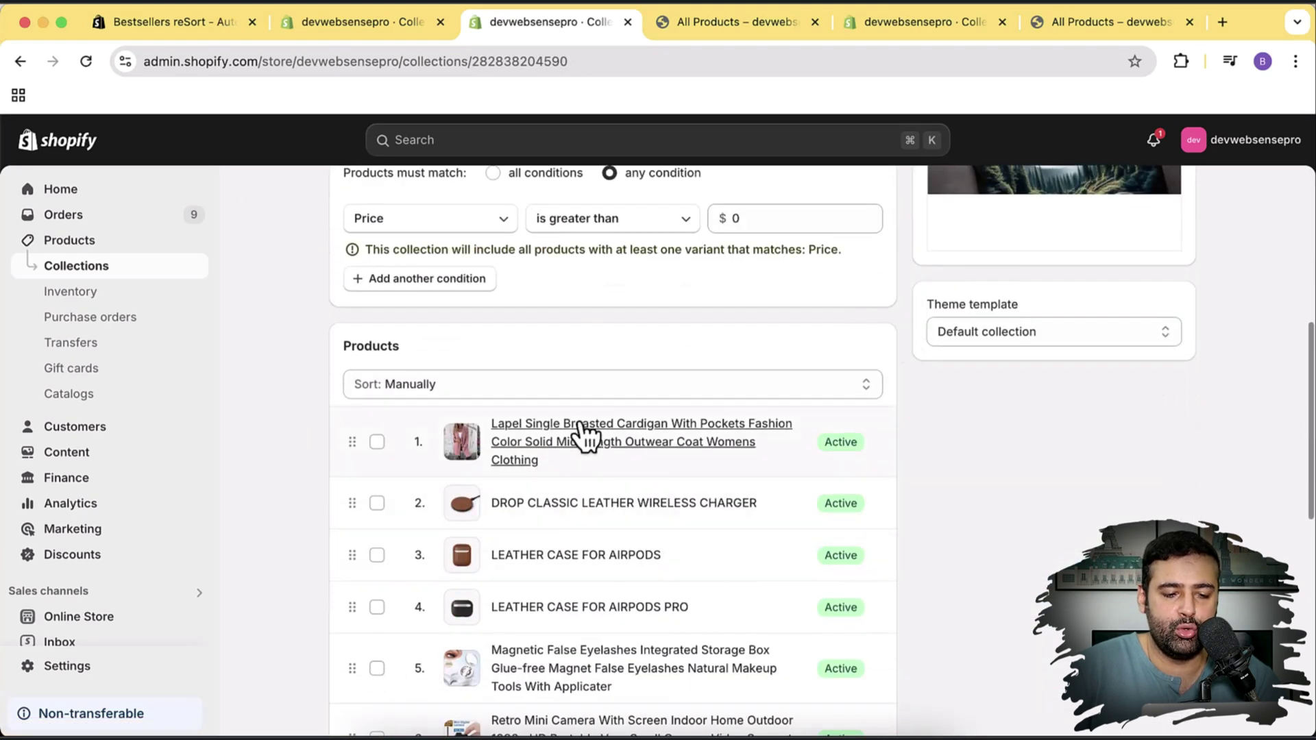
pyautogui.scroll(-4, 664, 461)
pyautogui.scroll(-2, 699, 459)
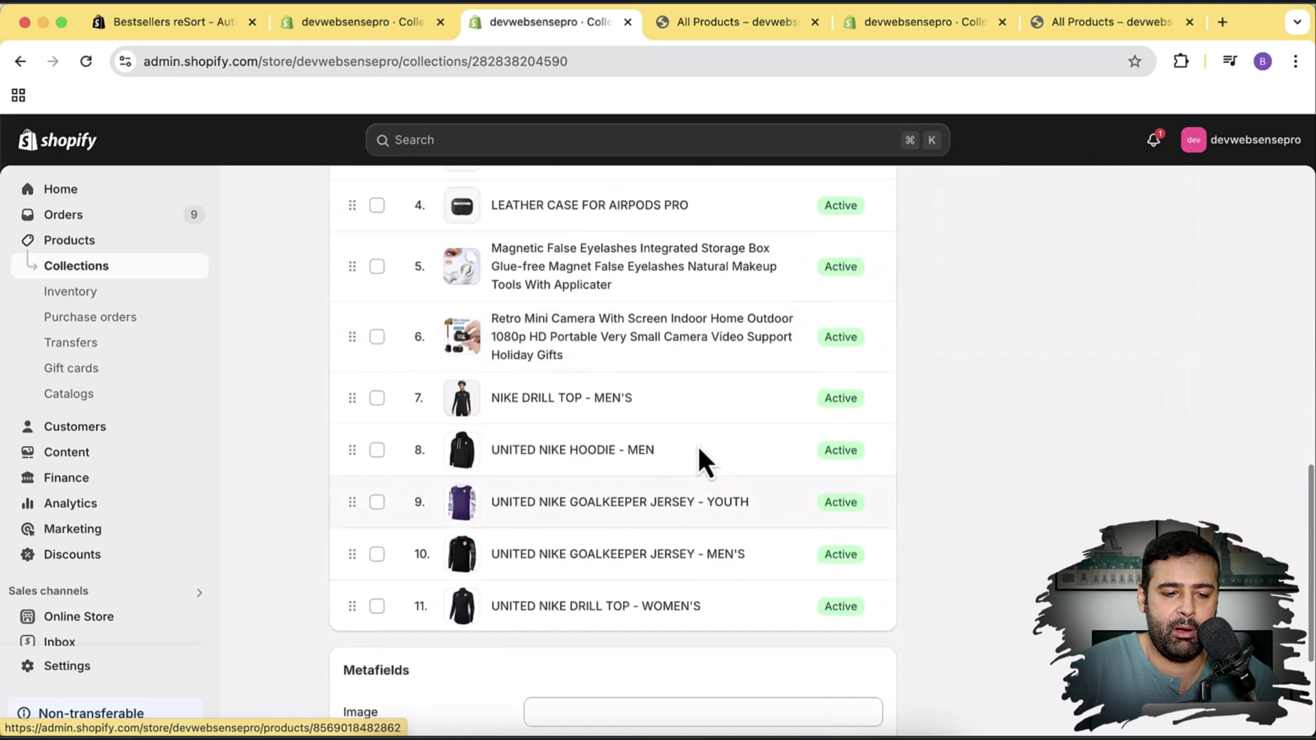
pyautogui.scroll(5, 699, 456)
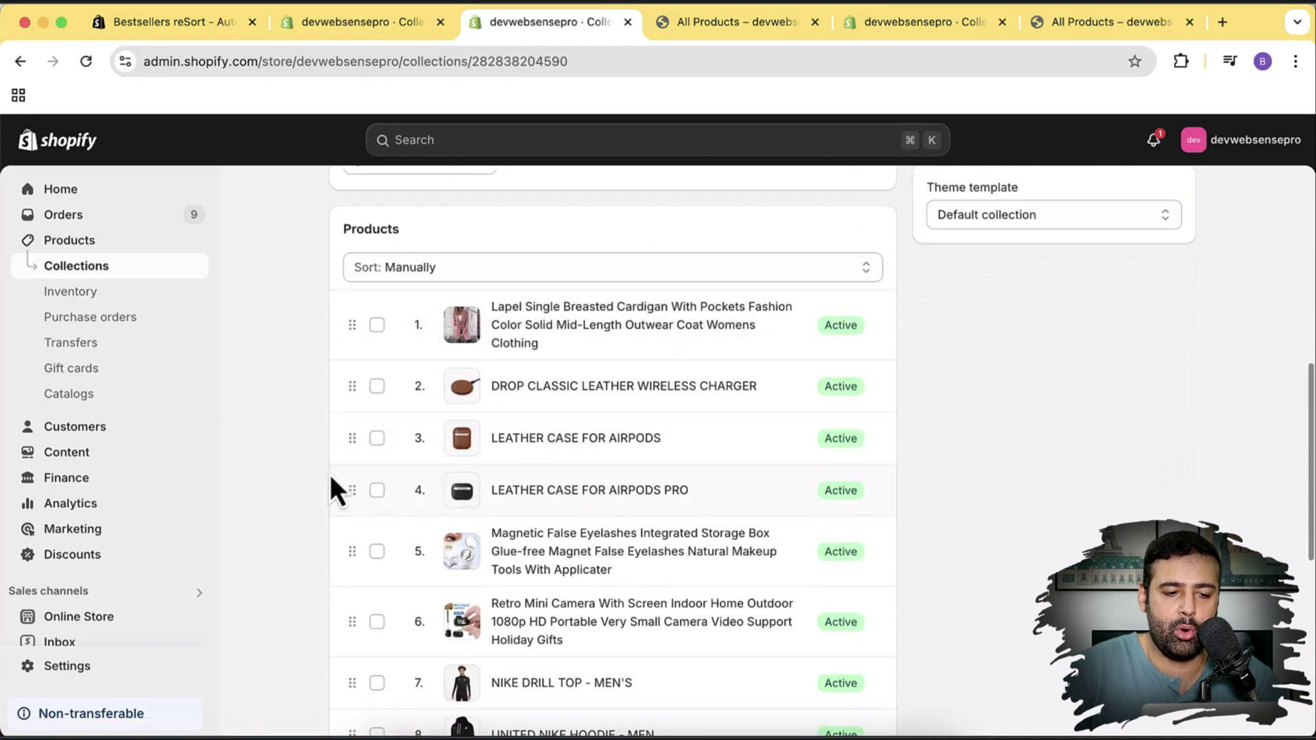
pyautogui.click(416, 268)
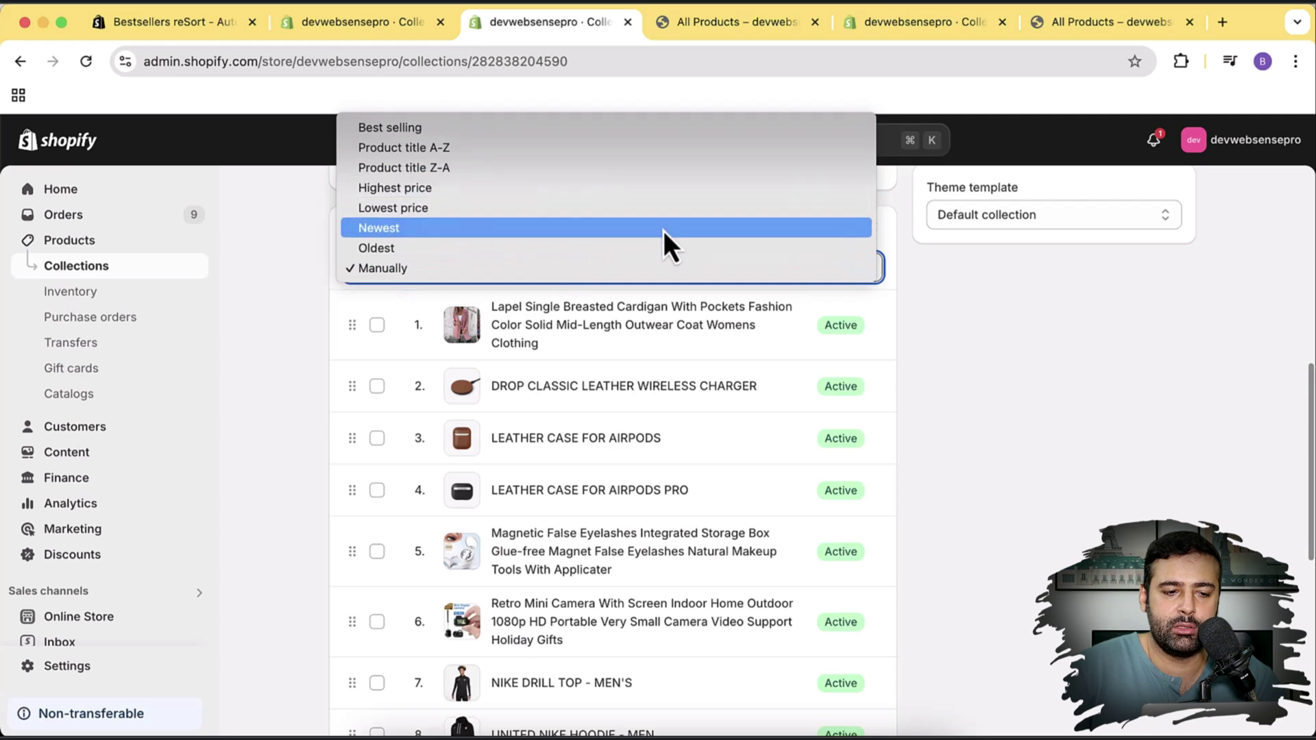
pyautogui.click(913, 381)
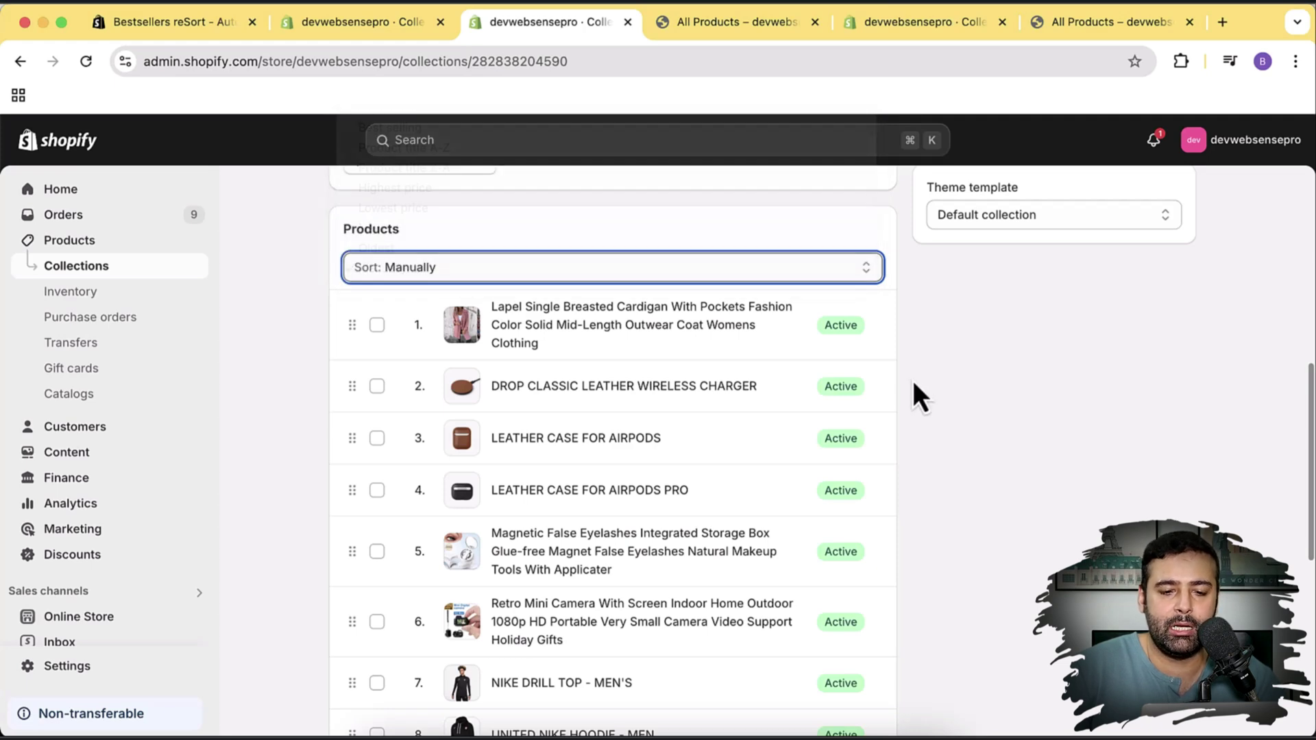
pyautogui.scroll(5, 912, 380)
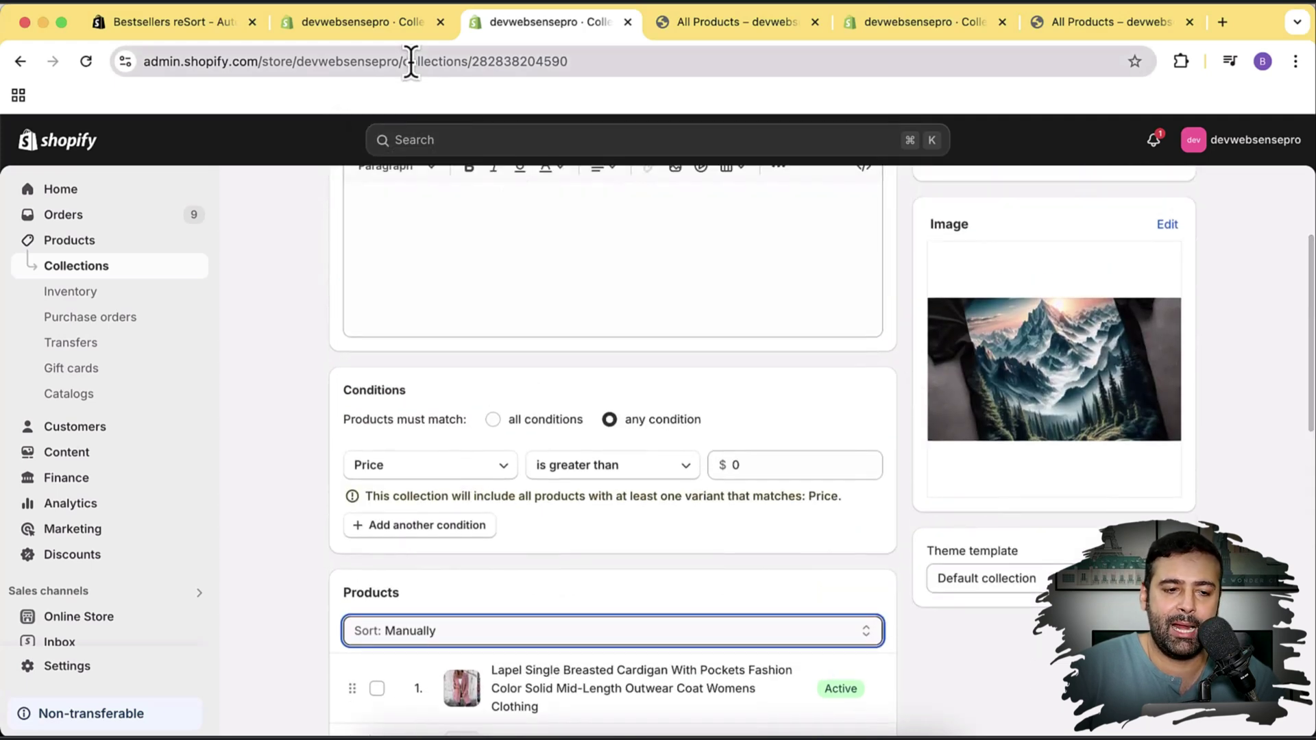
# Step: Switch back to Bestsellers reSort and review the featured, order status, discount, new-product and out-of-stock settings of the collection
pyautogui.click(343, 38)
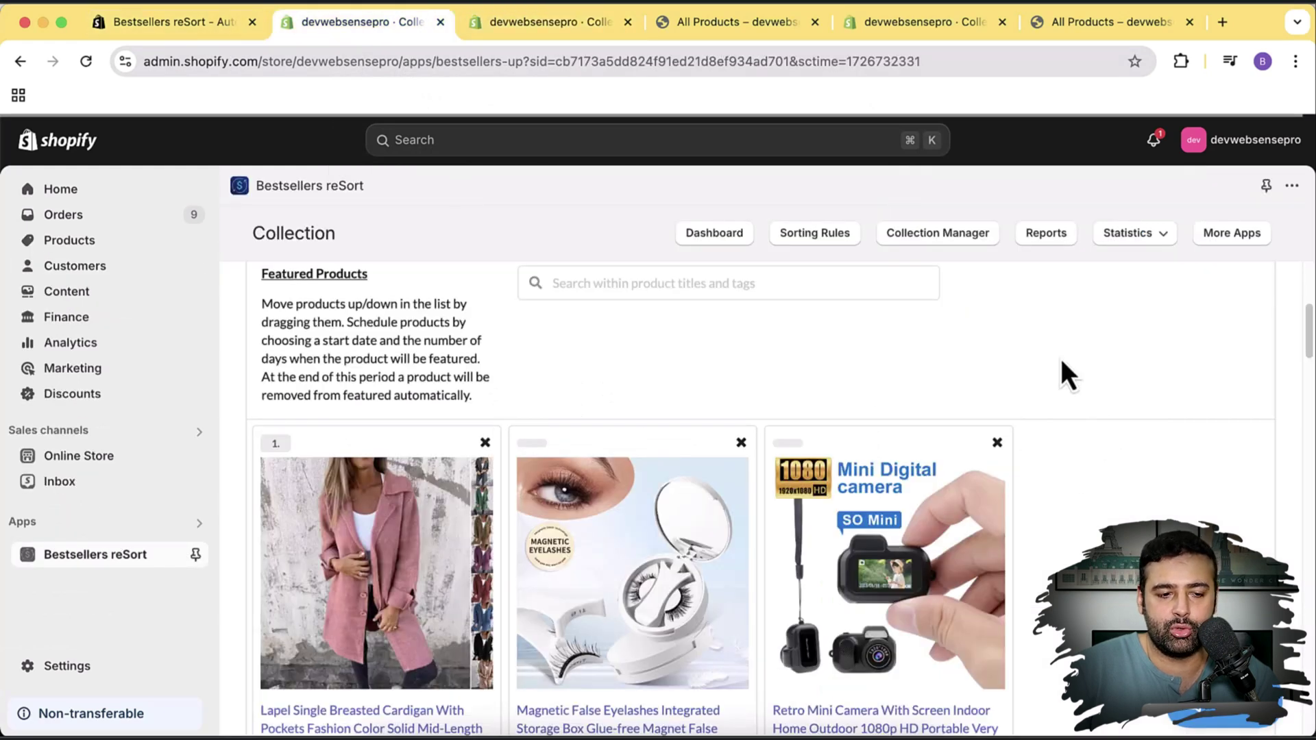
pyautogui.scroll(-5, 1060, 359)
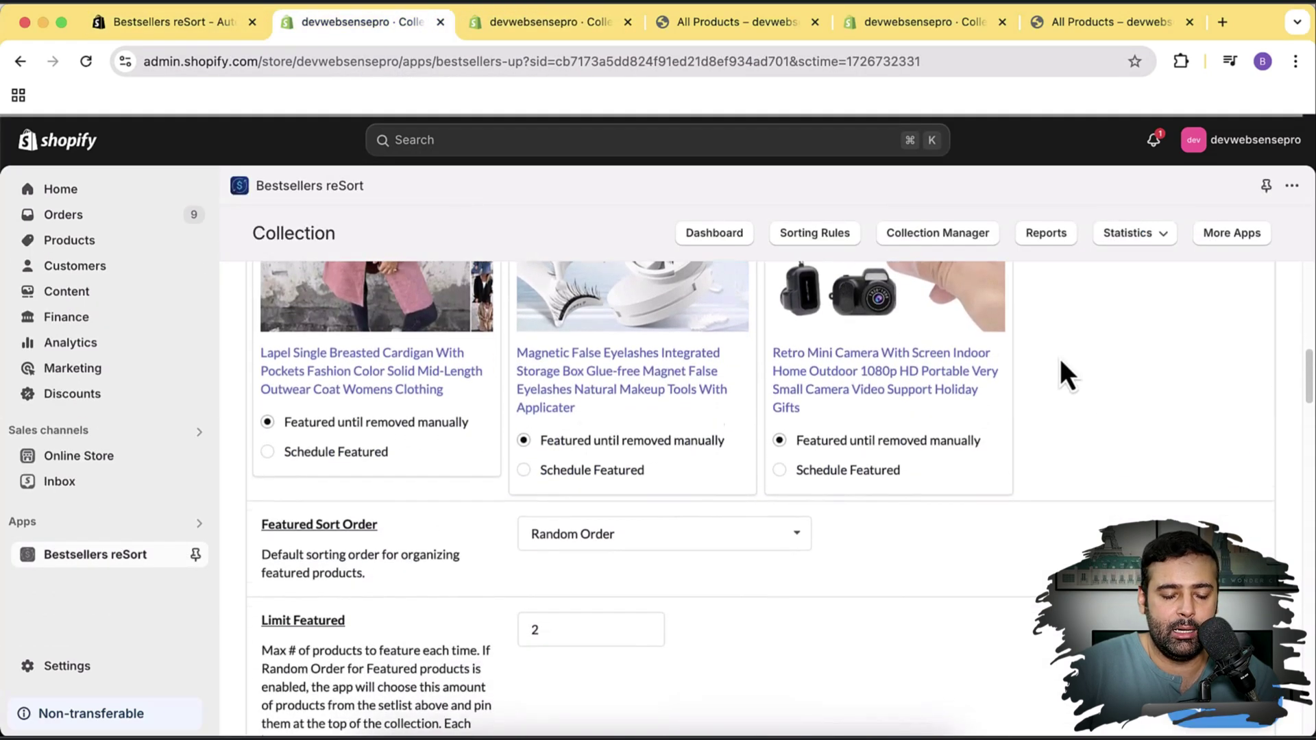
pyautogui.scroll(-1, 1059, 373)
pyautogui.scroll(-6, 1060, 361)
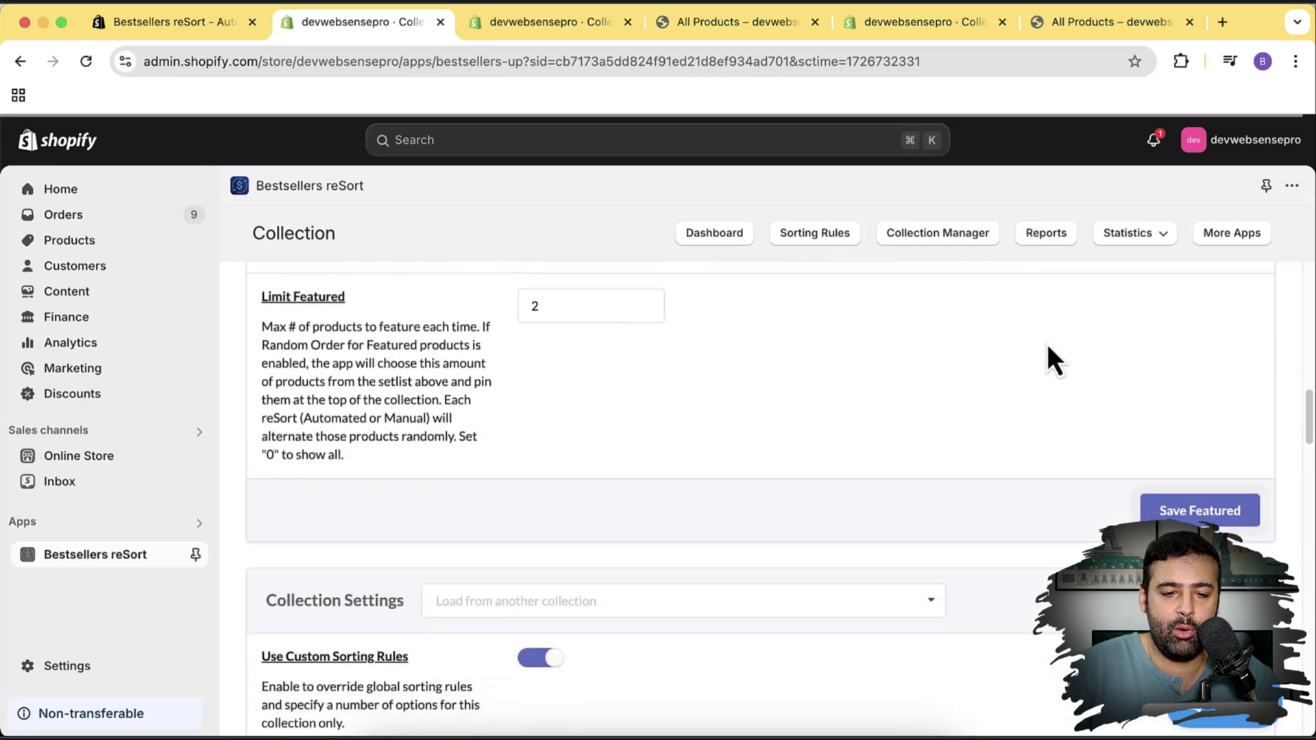
pyautogui.scroll(-10, 1049, 348)
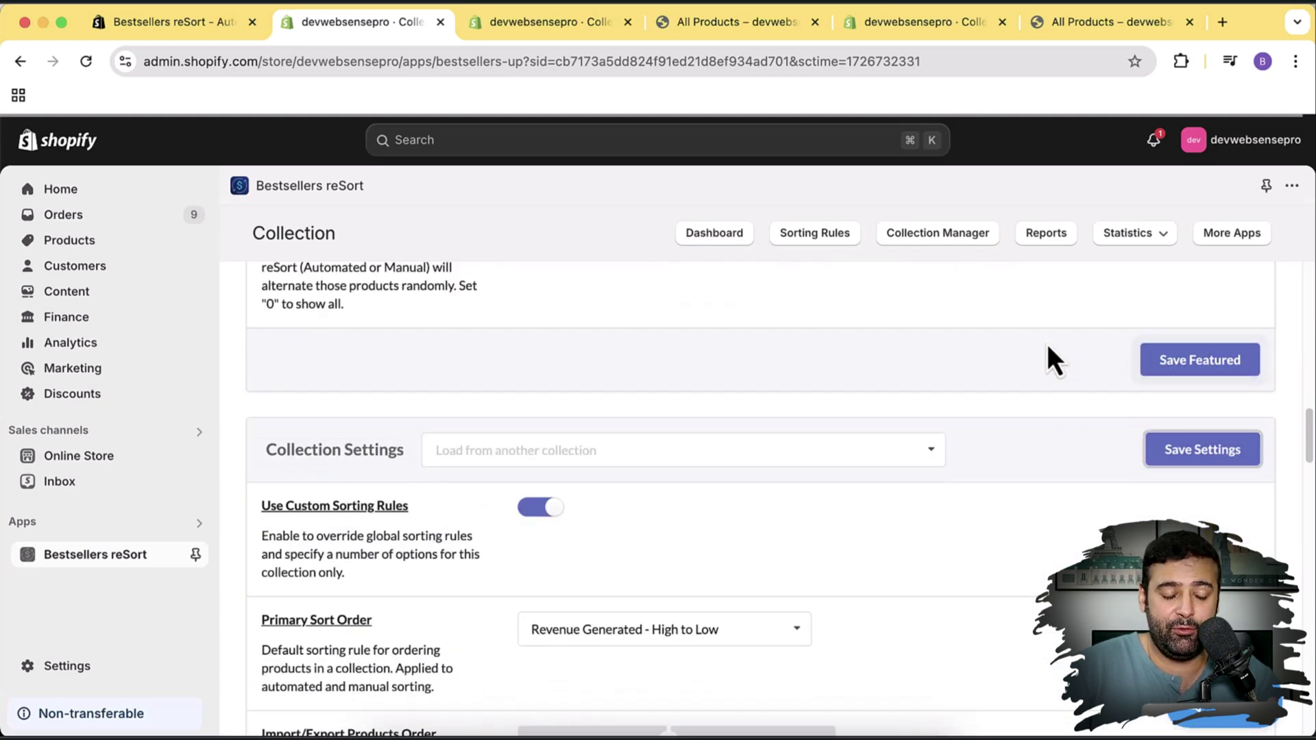
pyautogui.scroll(-7, 1021, 375)
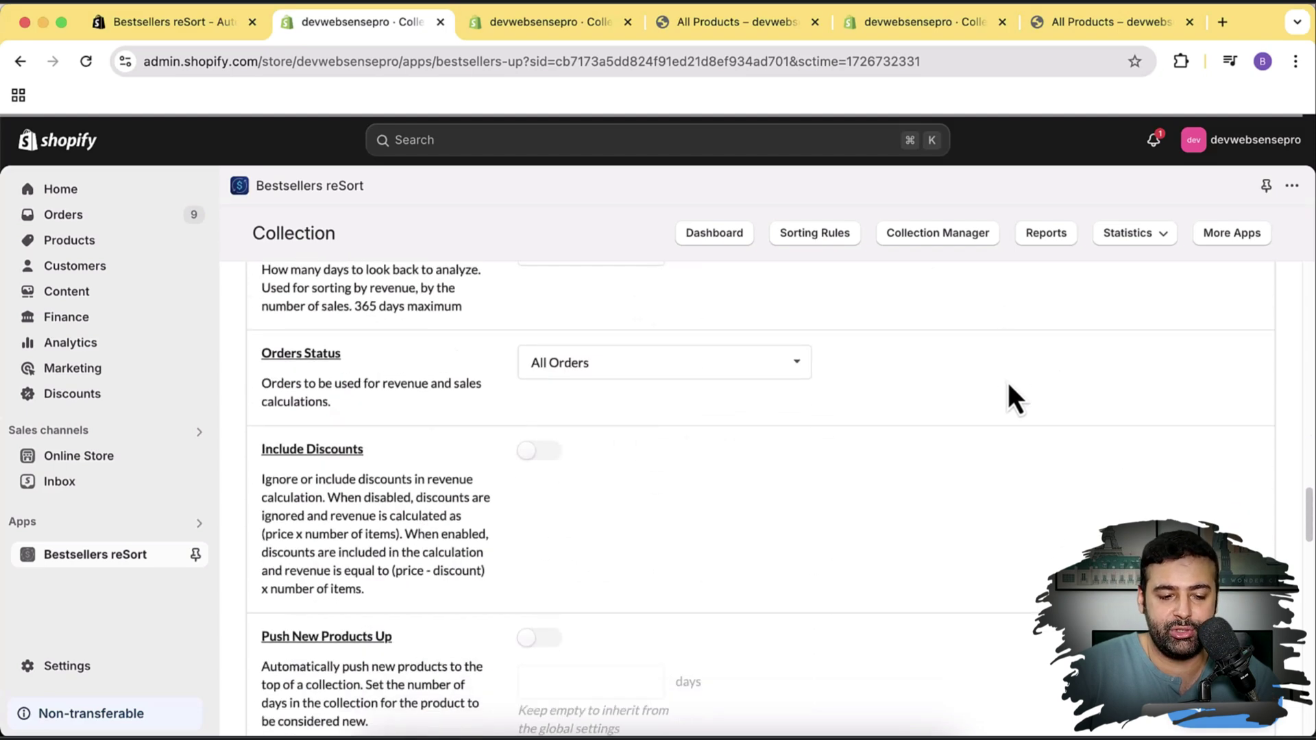
pyautogui.scroll(-3, 978, 411)
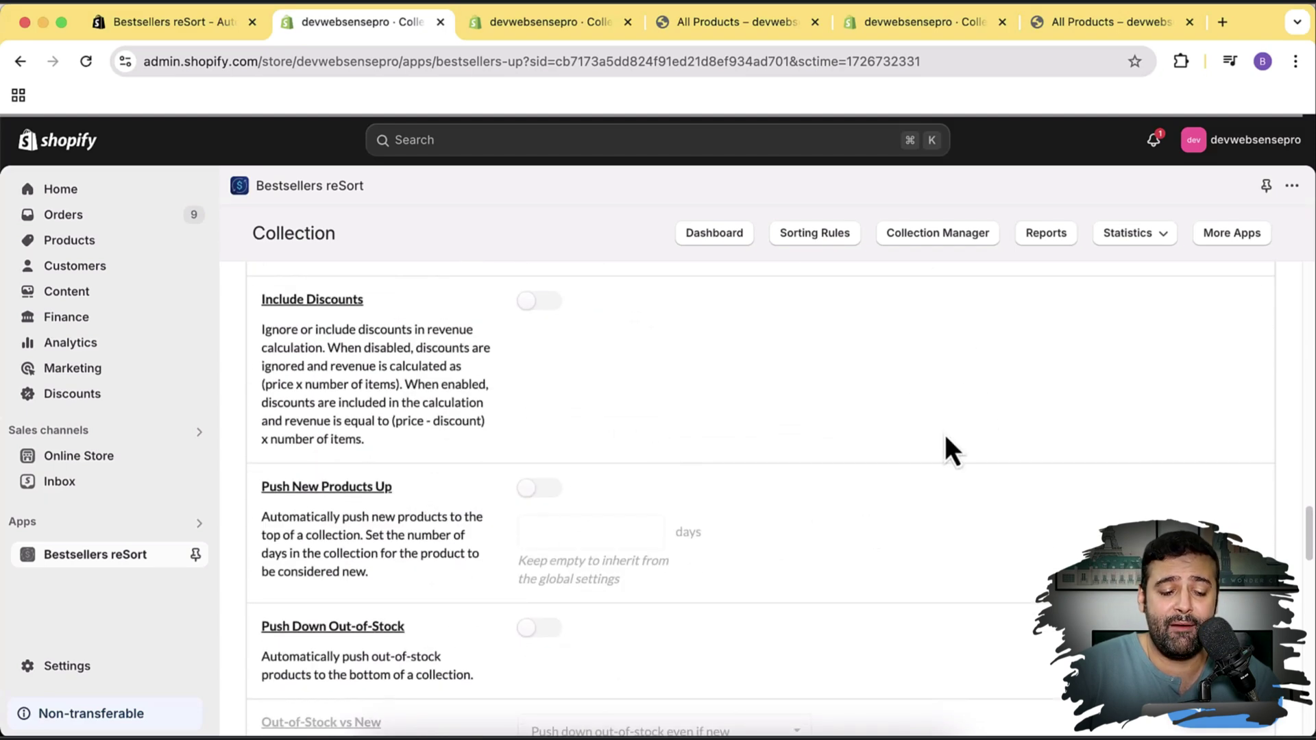
pyautogui.scroll(-10, 945, 438)
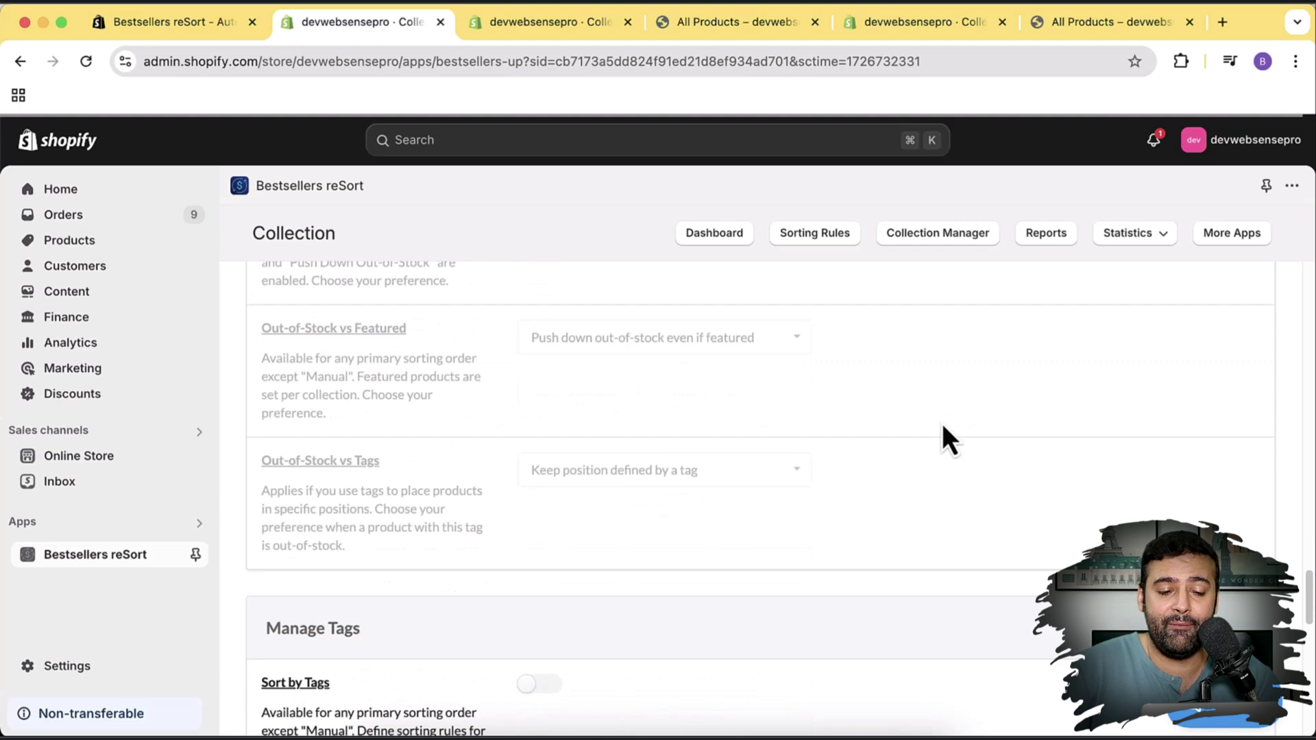
# Step: Review the collection's out-of-stock priority and Manage Tags settings, then return to the All Products heading
pyautogui.scroll(-6, 941, 411)
pyautogui.scroll(2, 941, 384)
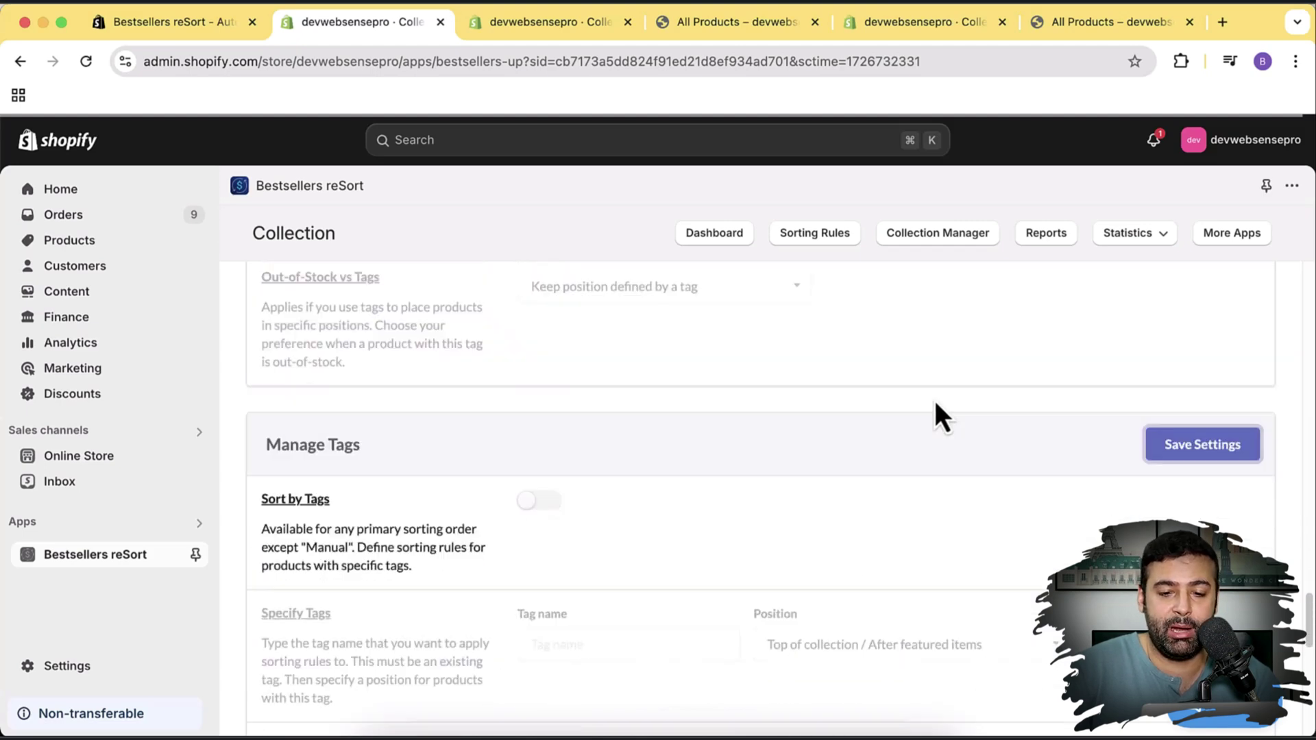
pyautogui.scroll(20, 934, 403)
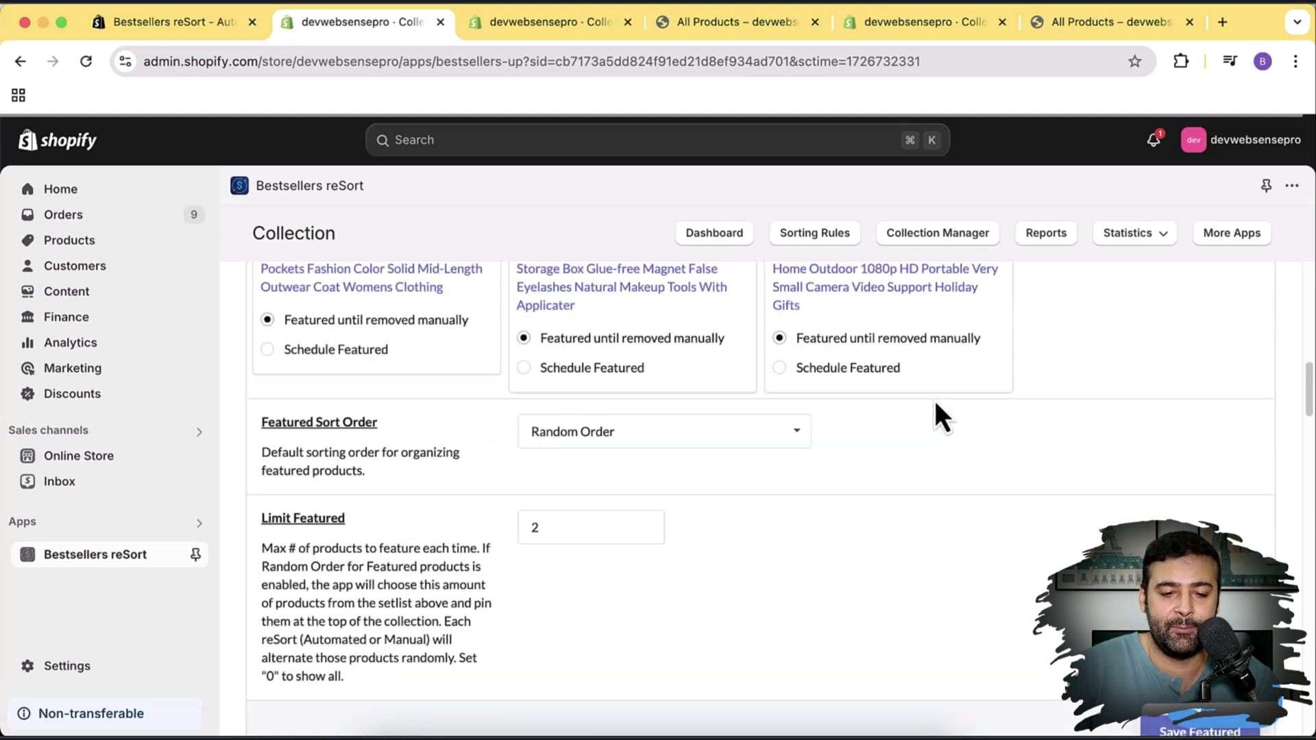
pyautogui.scroll(6, 936, 405)
pyautogui.scroll(5, 840, 411)
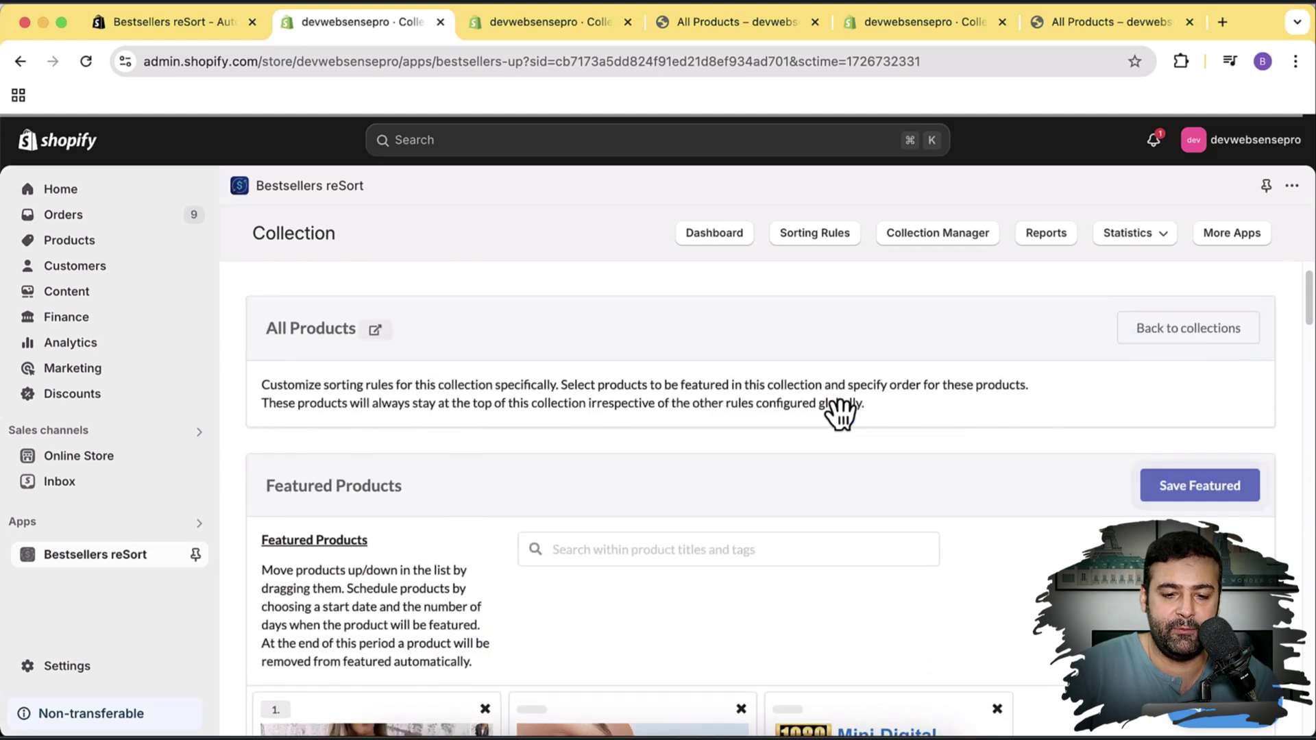
# Step: Open the Bestsellers (by # of Sales) statistics and examine the product table for the 30-day and 14-day periods
pyautogui.click(1136, 234)
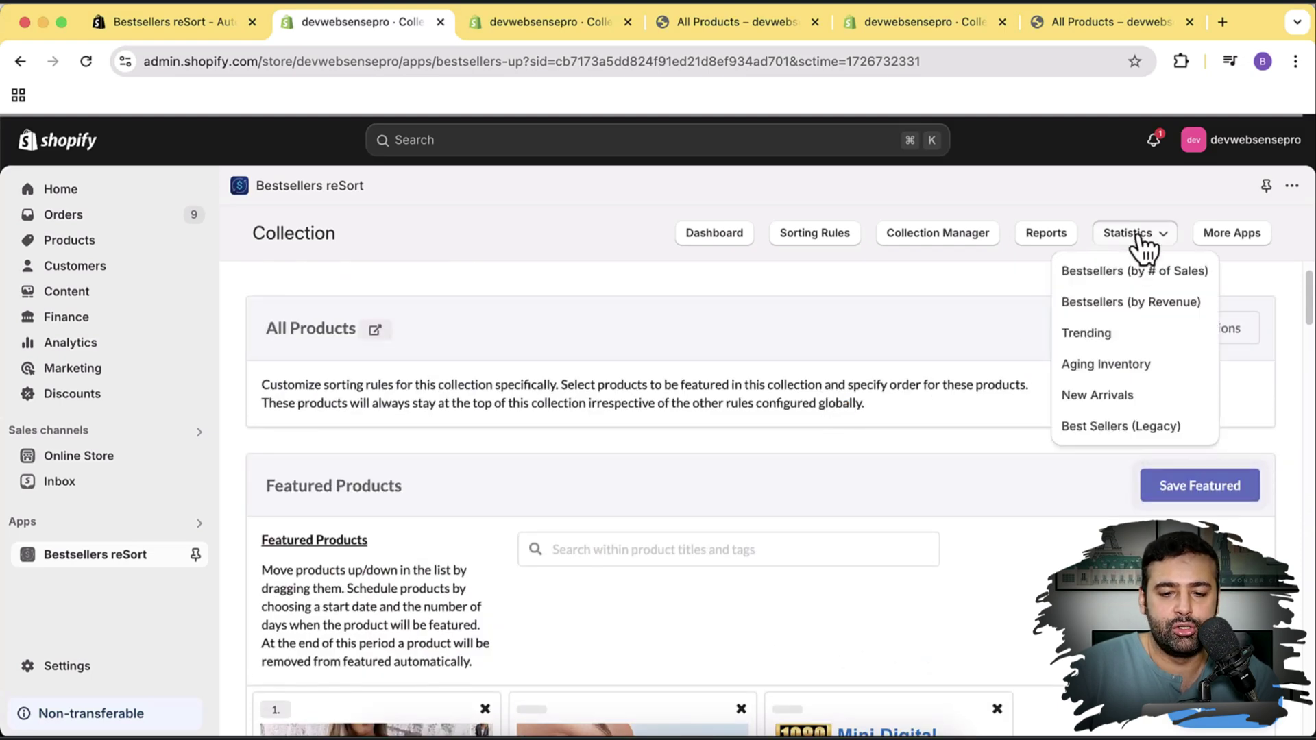
pyautogui.click(1099, 274)
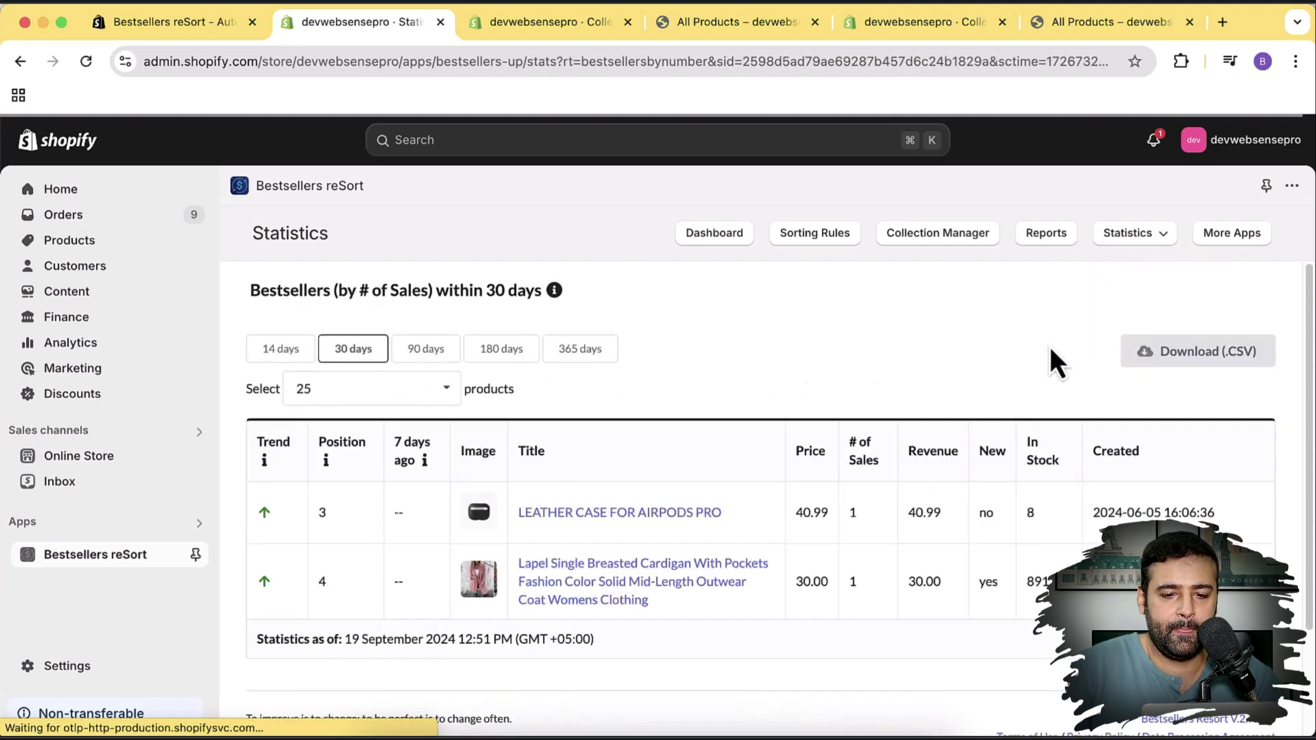
pyautogui.click(1151, 236)
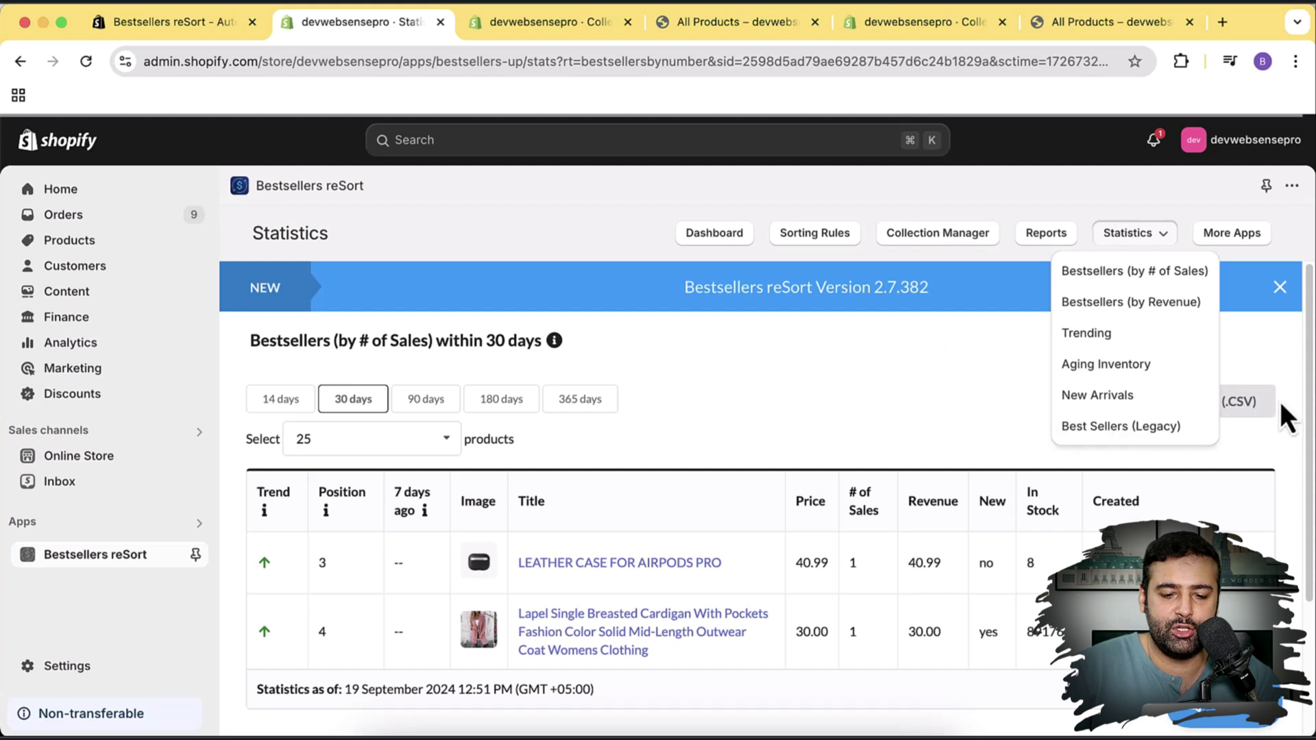
pyautogui.scroll(-1, 891, 358)
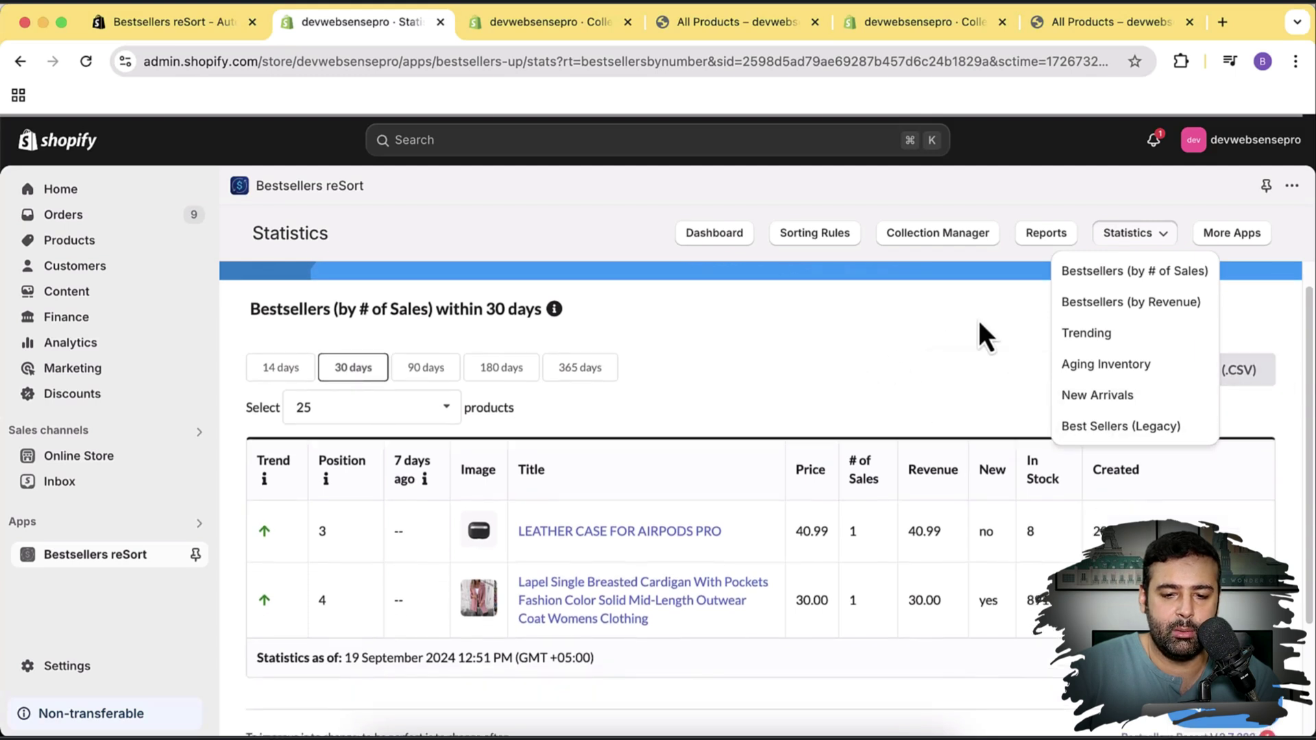
pyautogui.click(1163, 236)
pyautogui.scroll(-1, 917, 372)
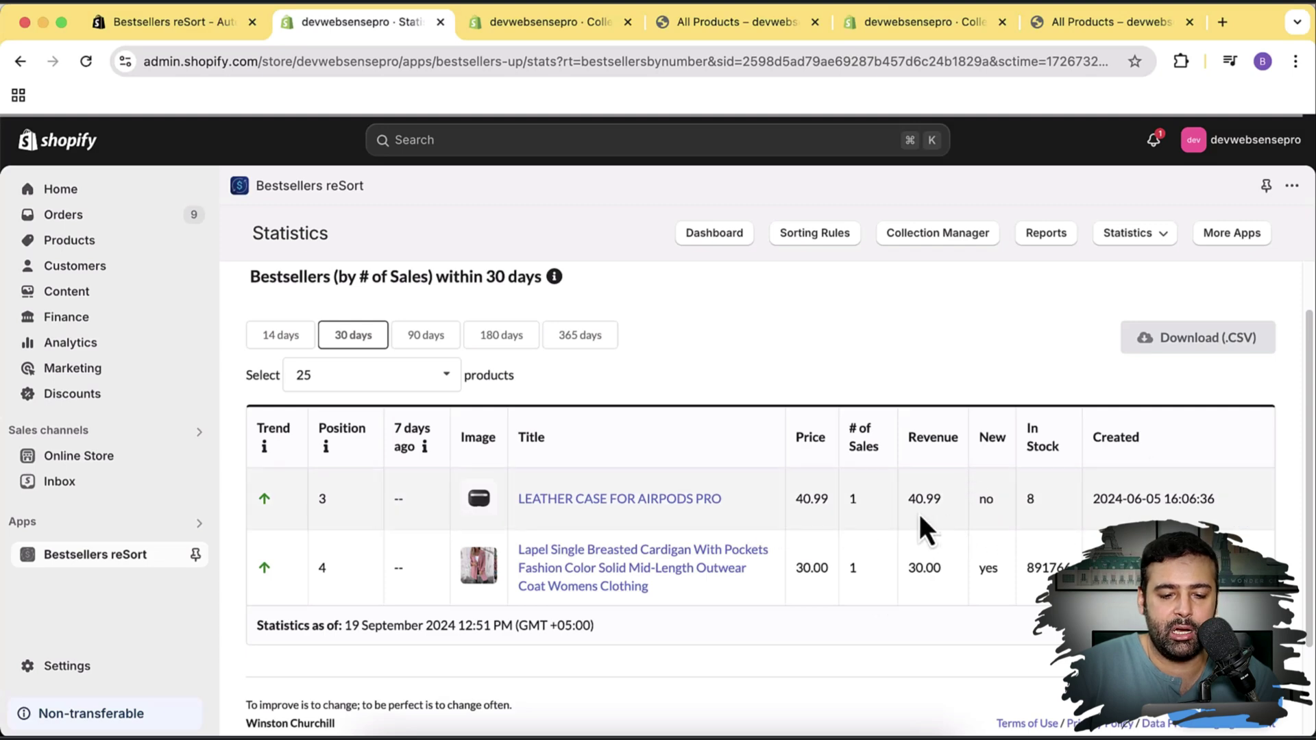
pyautogui.scroll(-2, 988, 461)
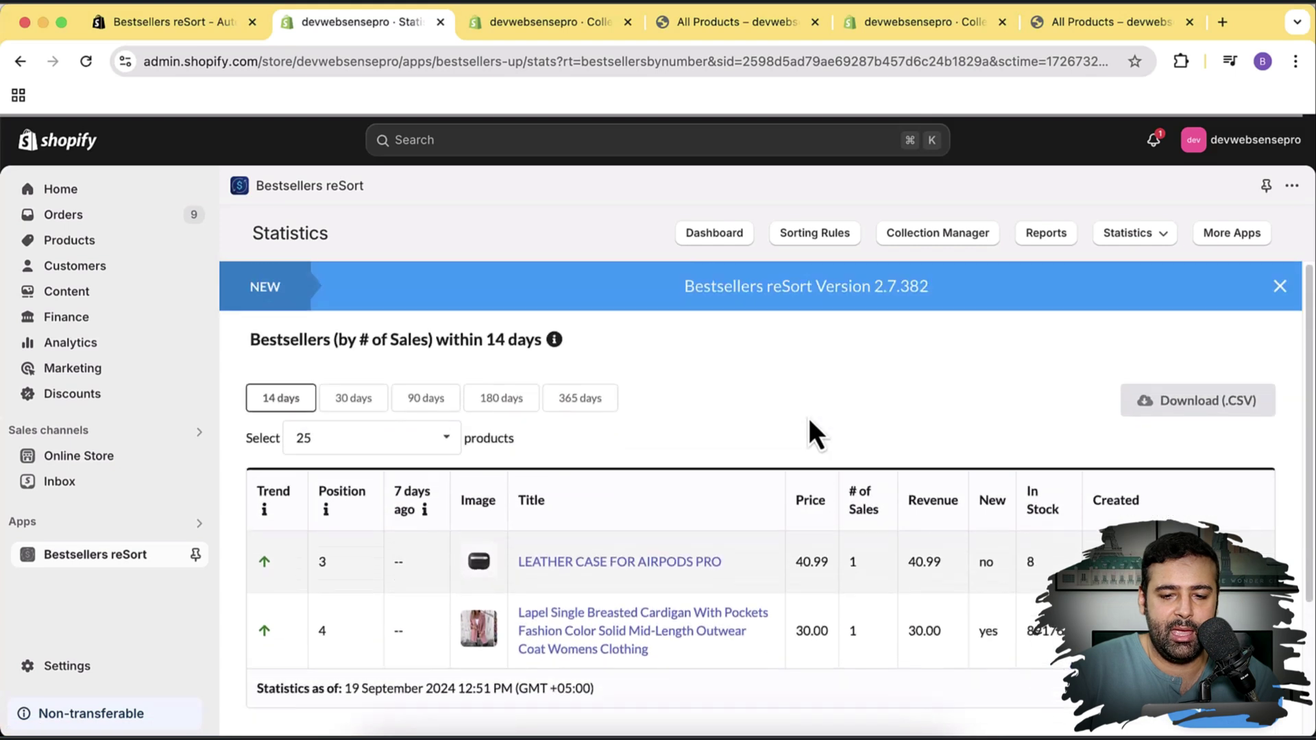
# Step: Open the Trending statistics and examine the 7-day product table, its period choices and the CSV download option
pyautogui.click(1160, 240)
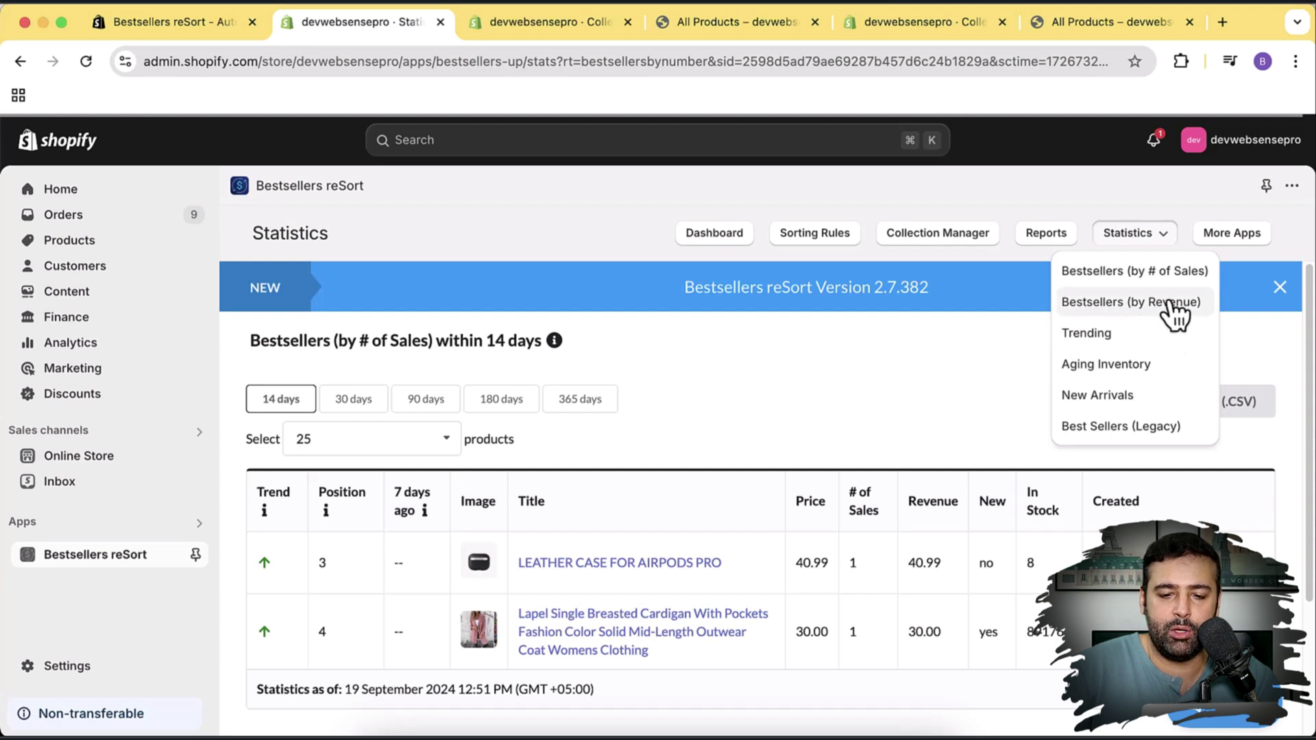
pyautogui.click(1087, 333)
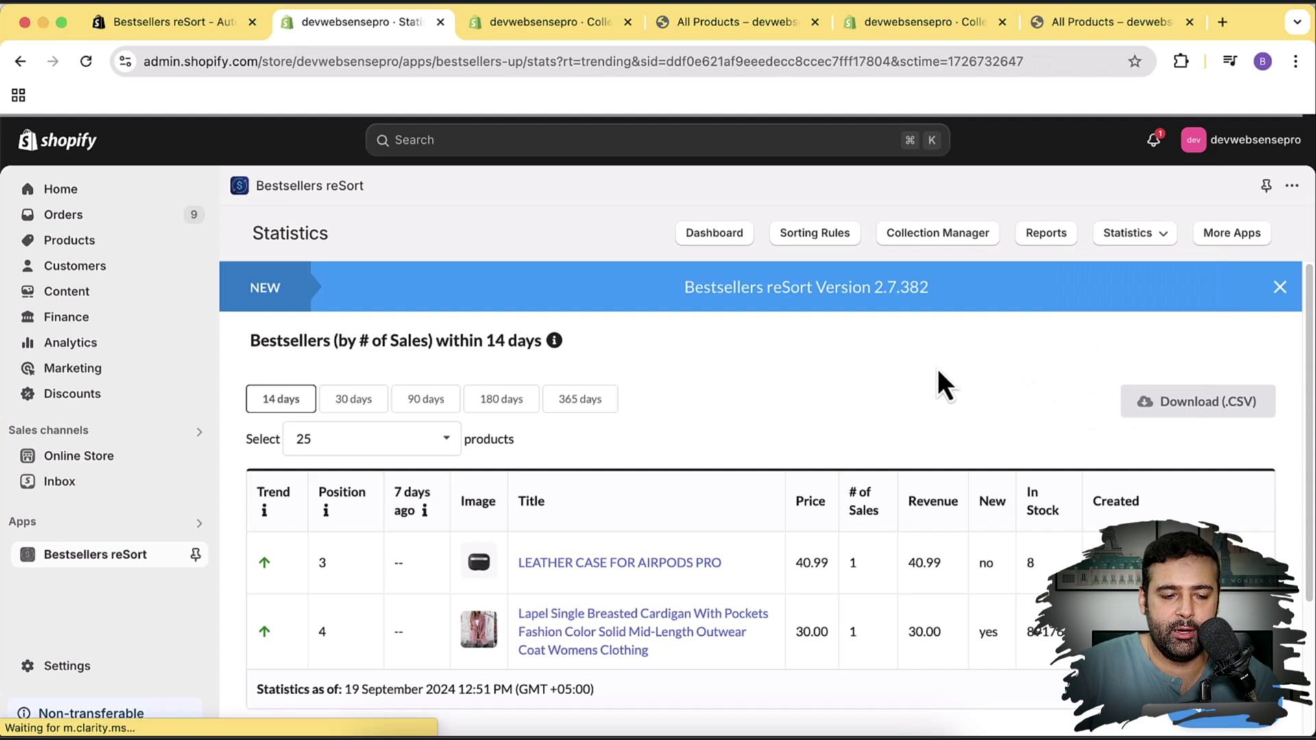
pyautogui.scroll(-1, 455, 314)
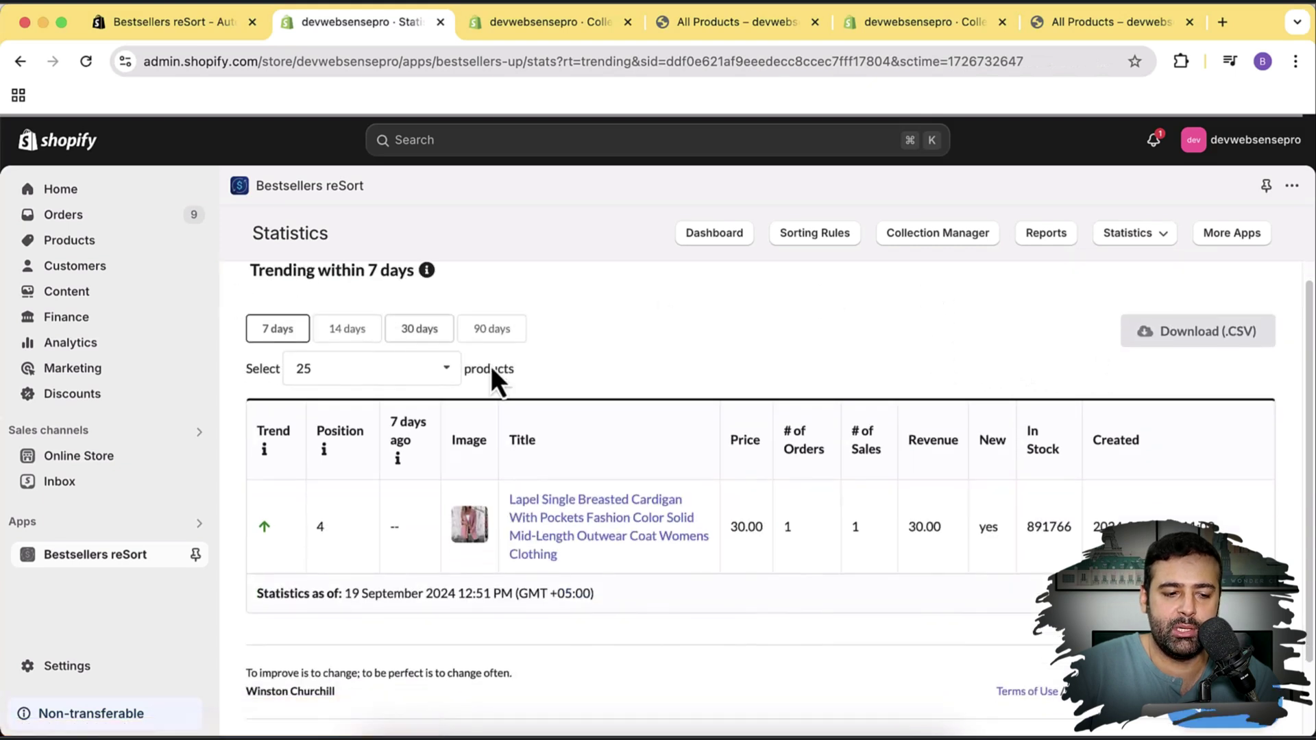
pyautogui.scroll(2, 351, 370)
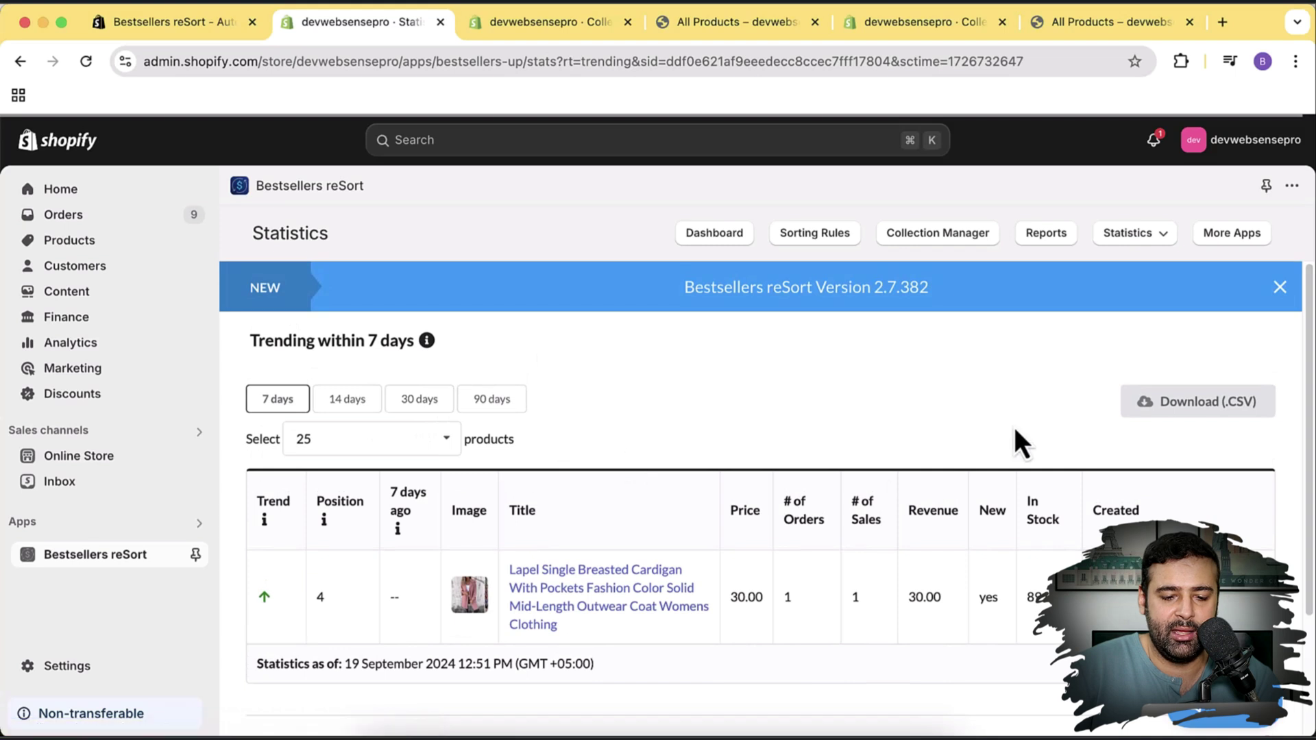
pyautogui.scroll(-1, 1014, 427)
pyautogui.scroll(1, 980, 487)
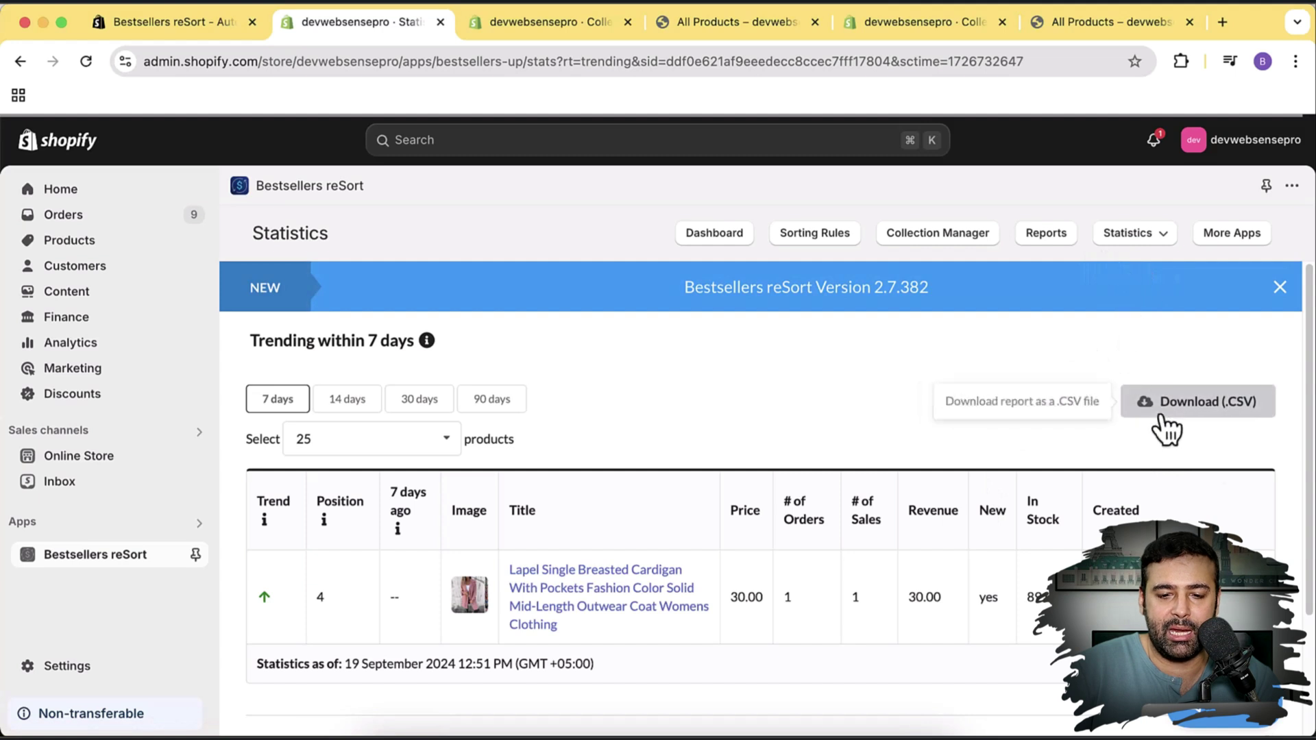
# Step: Open the Reports page and review the bestsellers, sell-through rate, ABC analysis, email and app performance report settings
pyautogui.click(1049, 237)
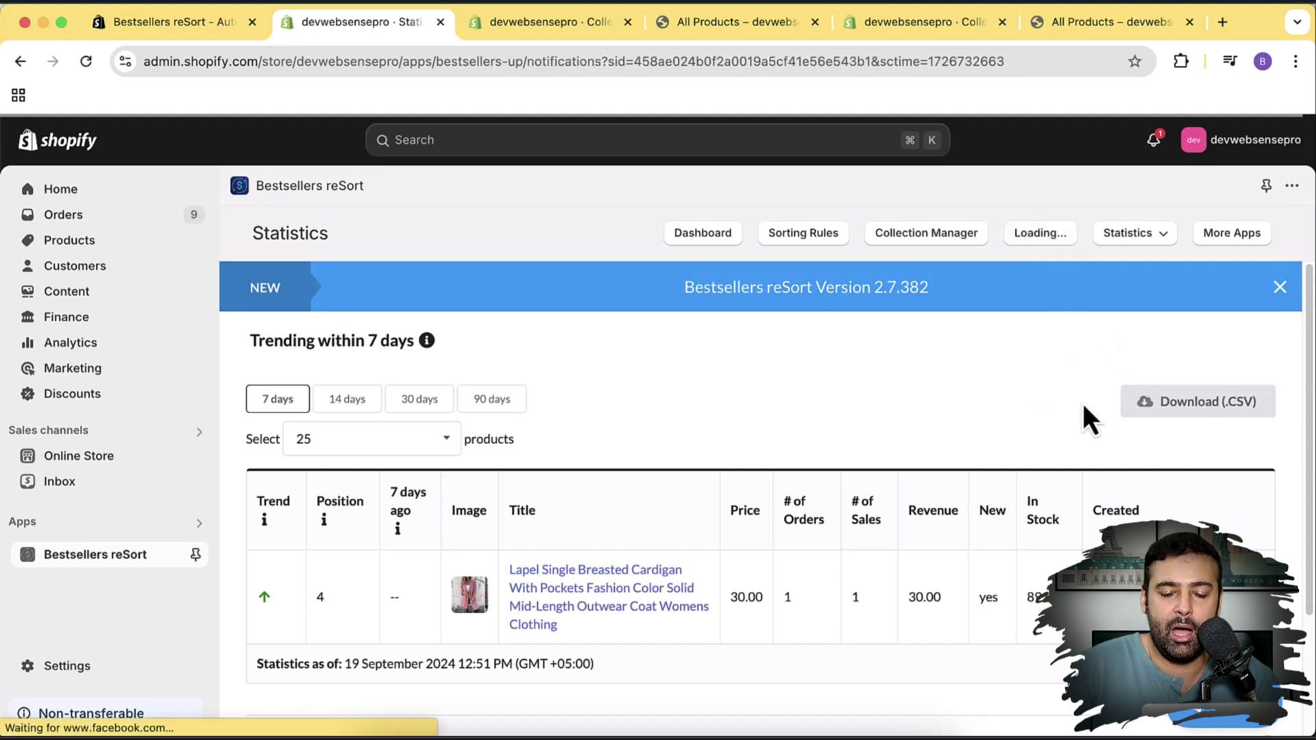
pyautogui.scroll(-3, 1063, 380)
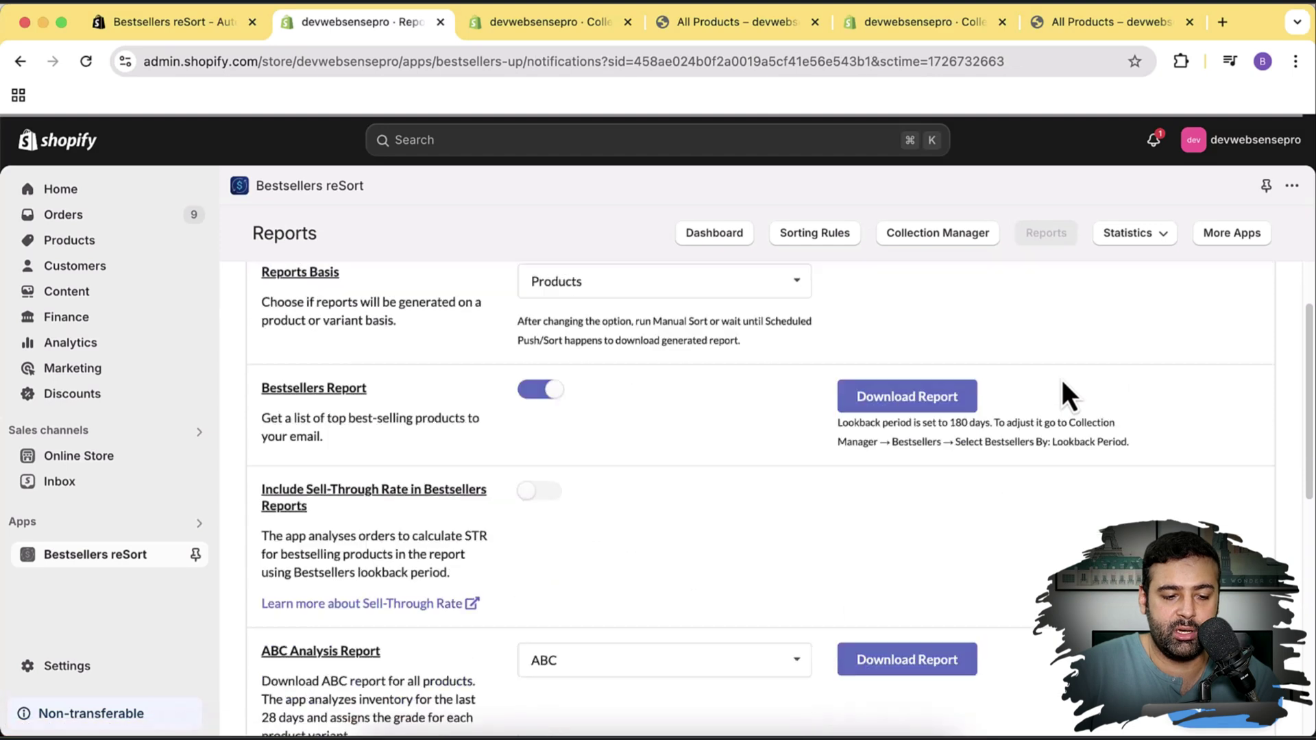
pyautogui.scroll(1, 461, 391)
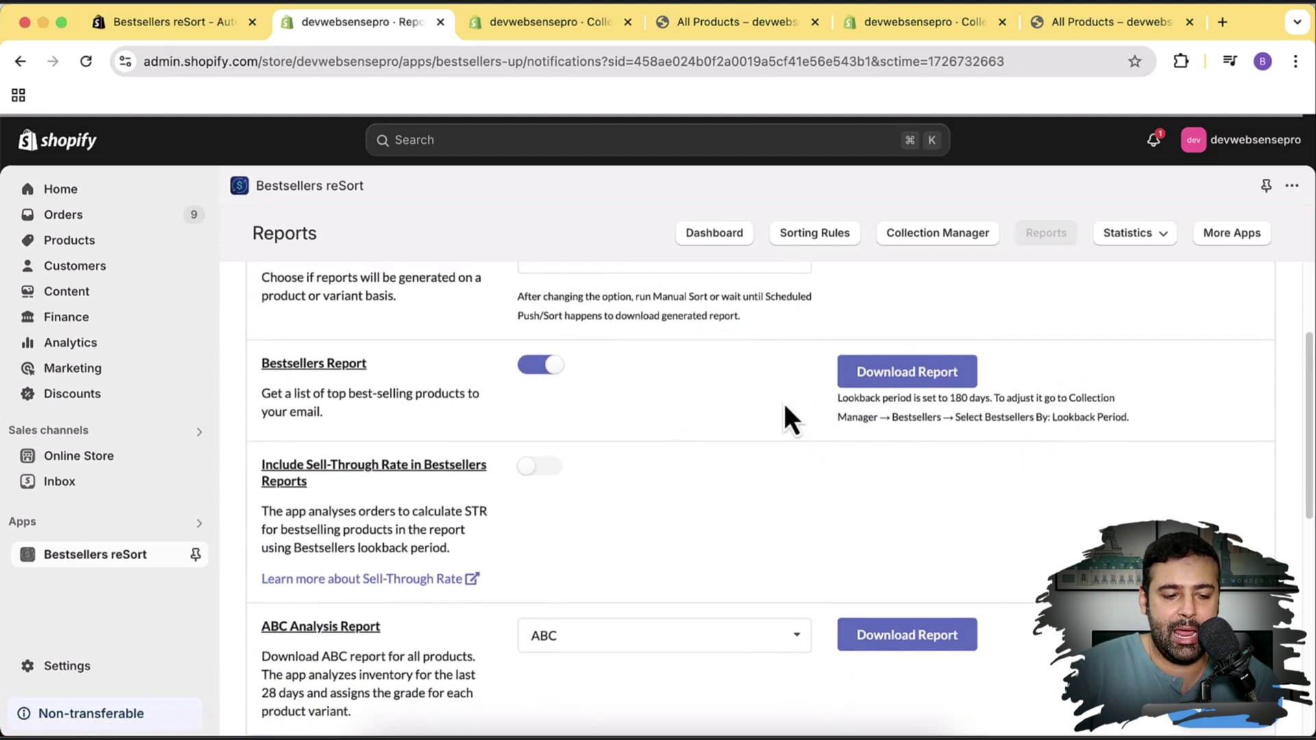
pyautogui.scroll(-5, 786, 405)
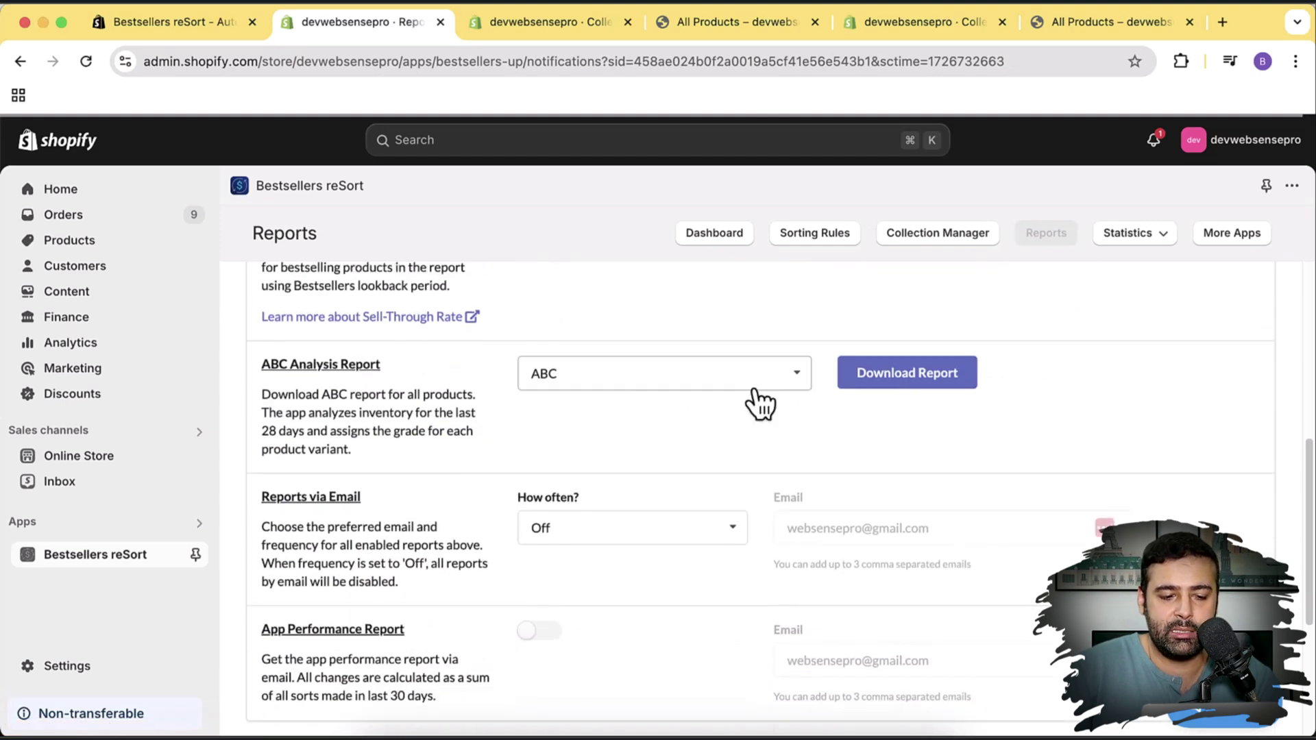
pyautogui.scroll(-5, 754, 391)
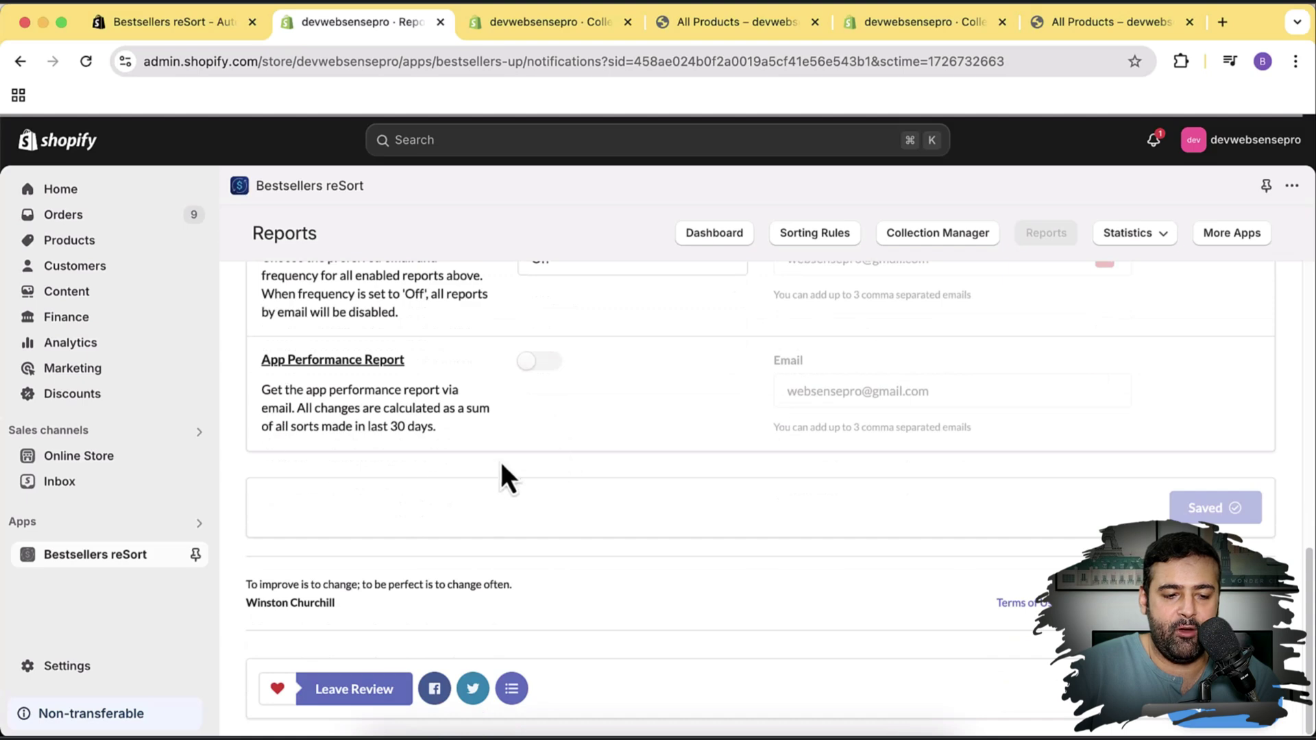
pyautogui.scroll(10, 784, 480)
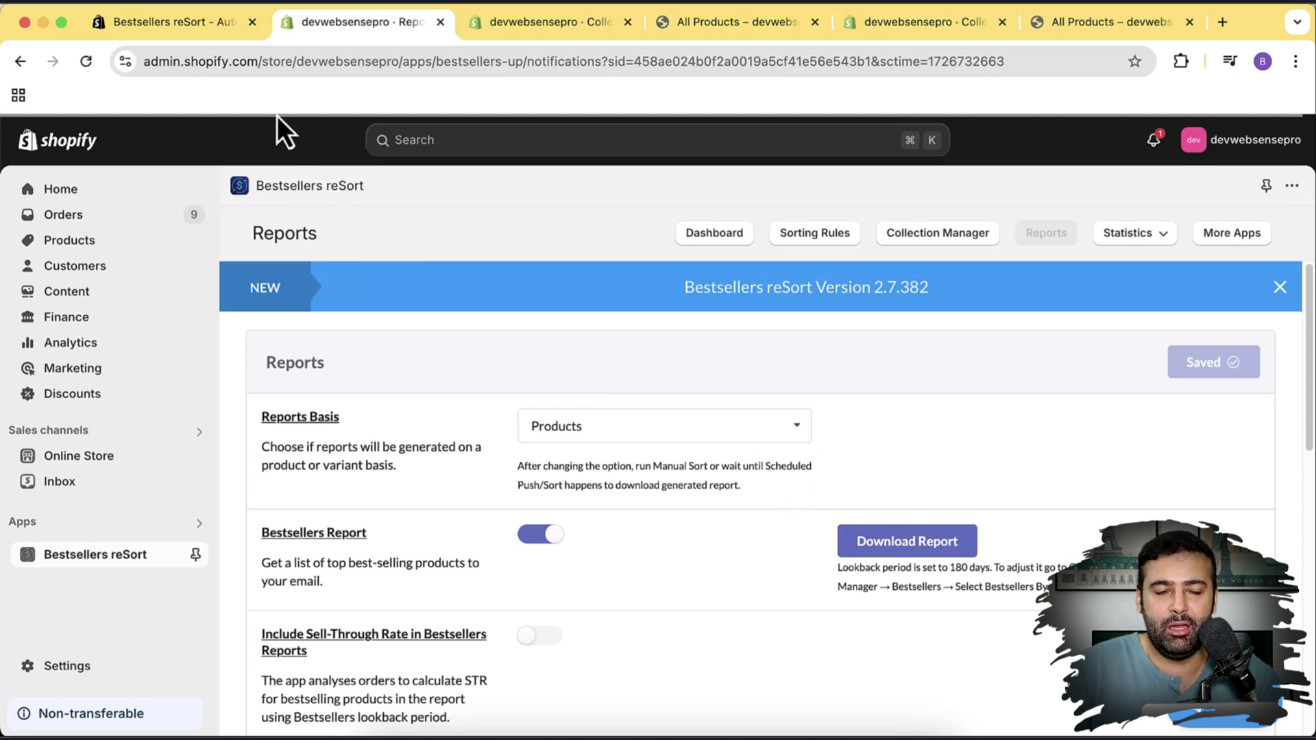
# Step: Switch to the Bestsellers reSort listing in the Shopify App Store and read its description and feature list
pyautogui.click(171, 35)
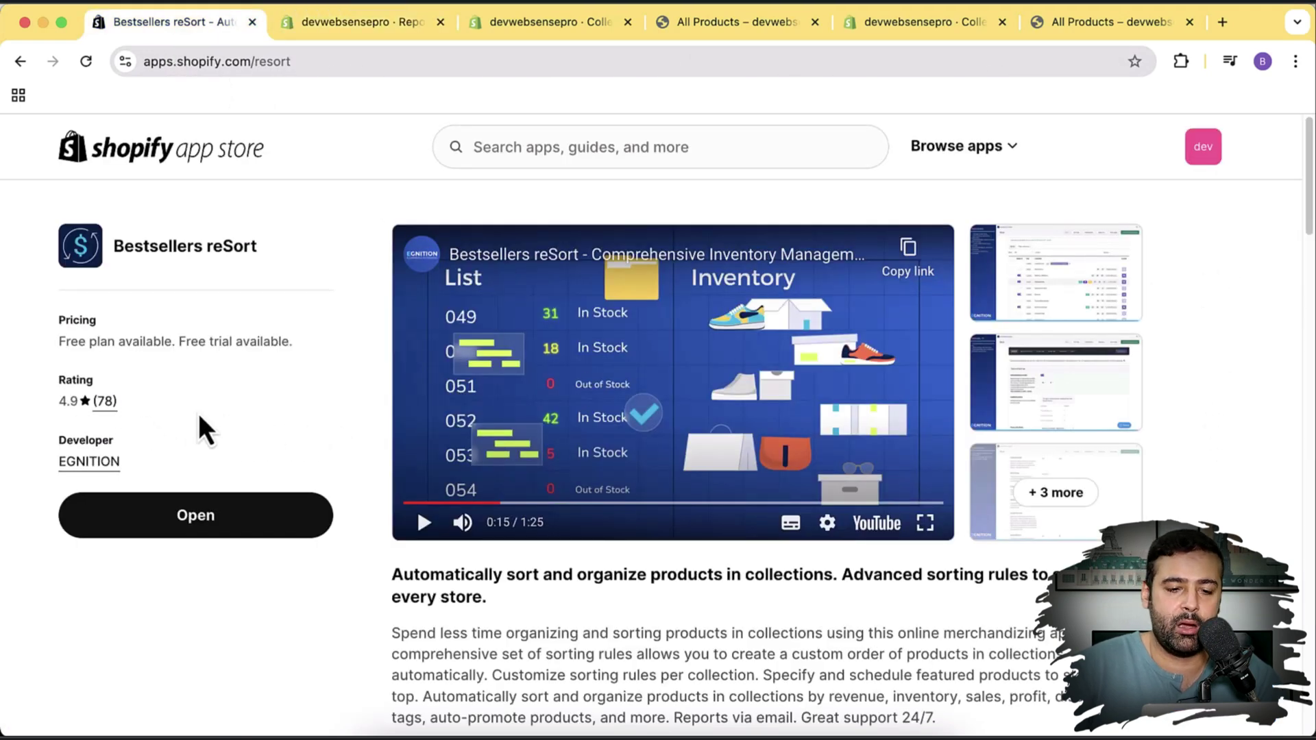
pyautogui.scroll(-3, 1265, 244)
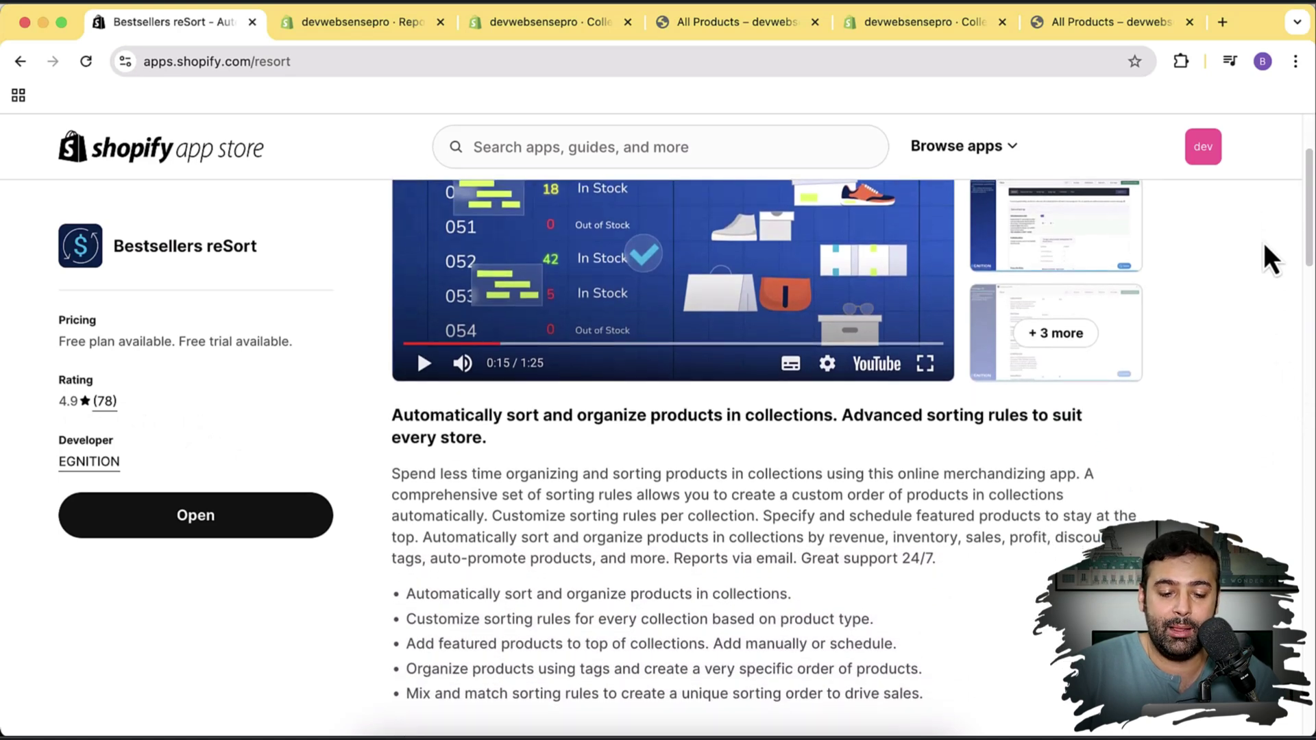
pyautogui.scroll(-1, 1263, 242)
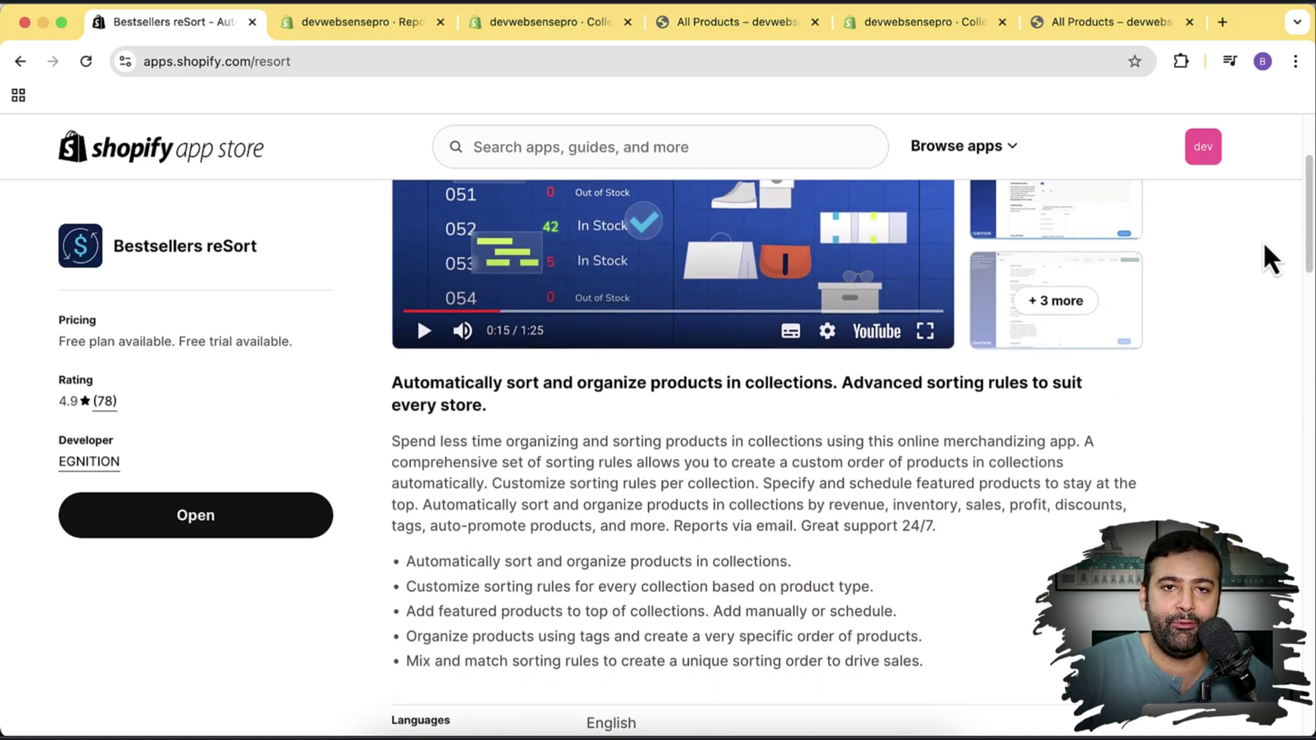
pyautogui.scroll(-3, 1263, 242)
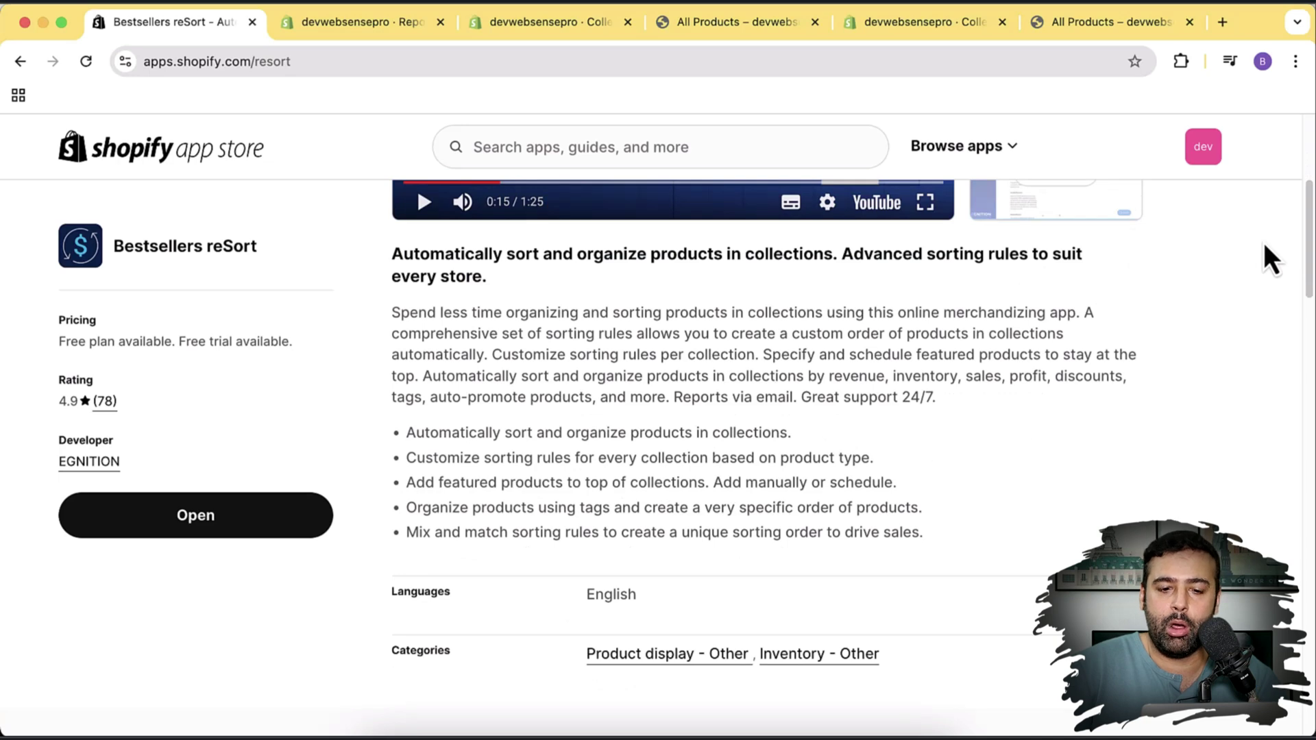
pyautogui.scroll(-6, 1263, 243)
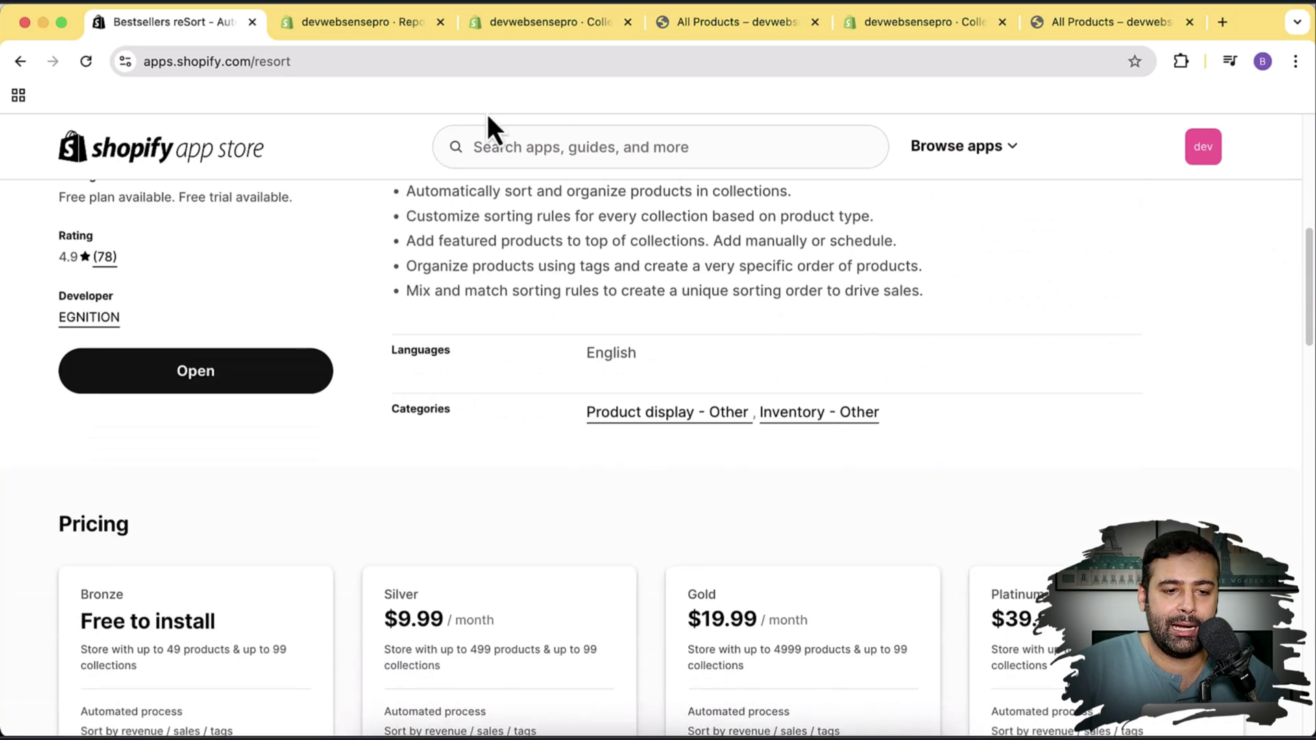
# Step: Return to the Bestsellers reSort Reports page, open the support widget and look through its suggested help articles
pyautogui.click(390, 31)
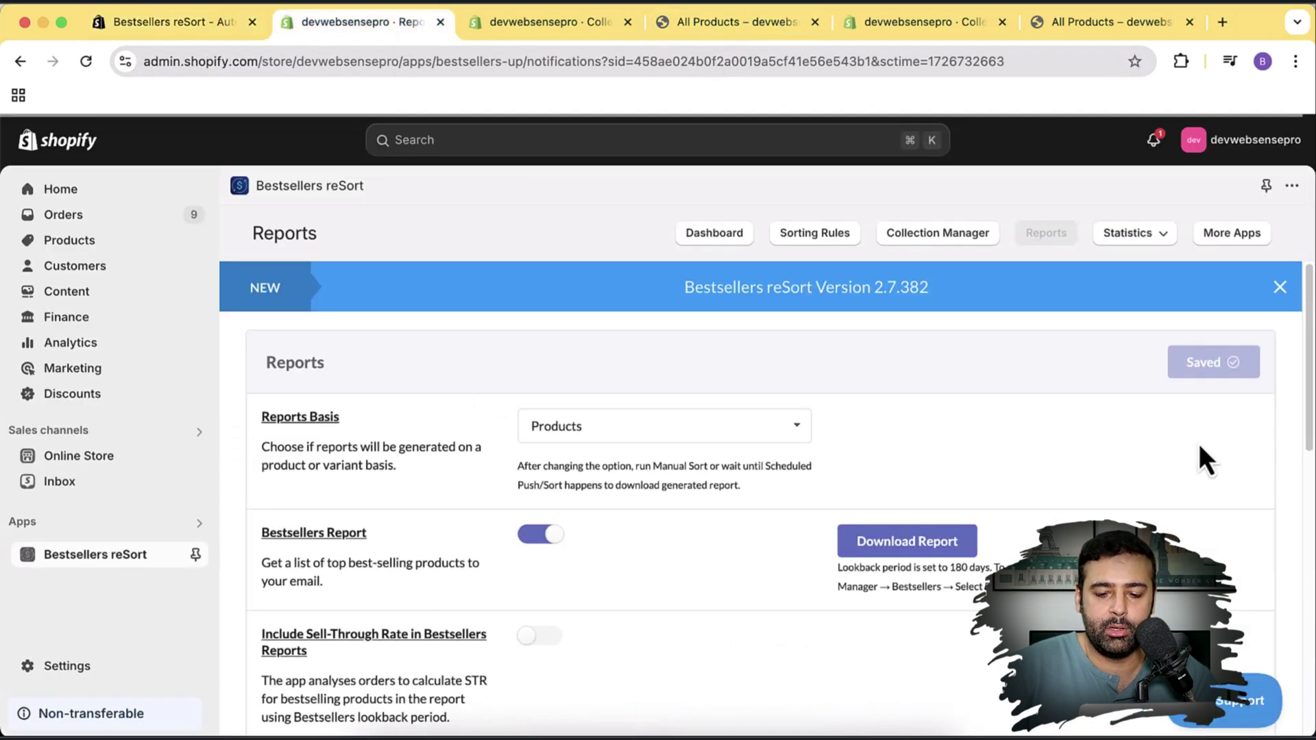
pyautogui.click(1199, 700)
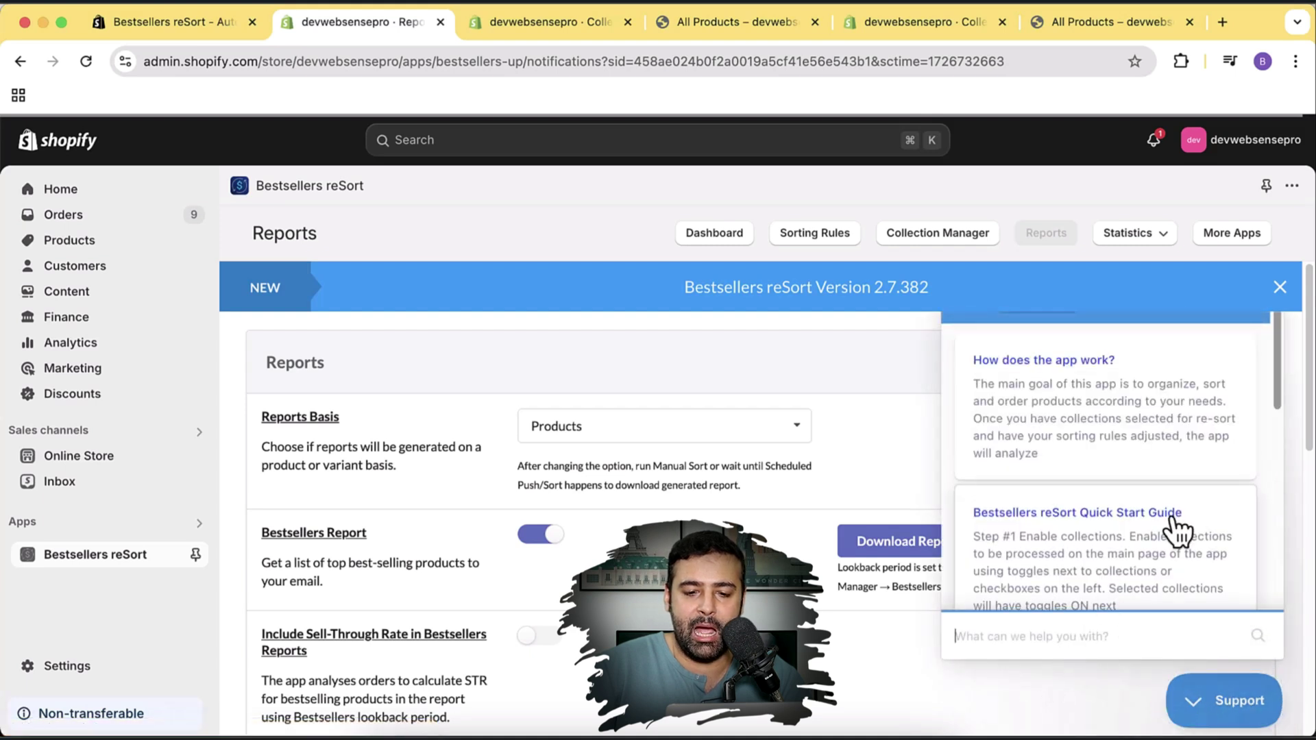
pyautogui.scroll(-3, 1169, 517)
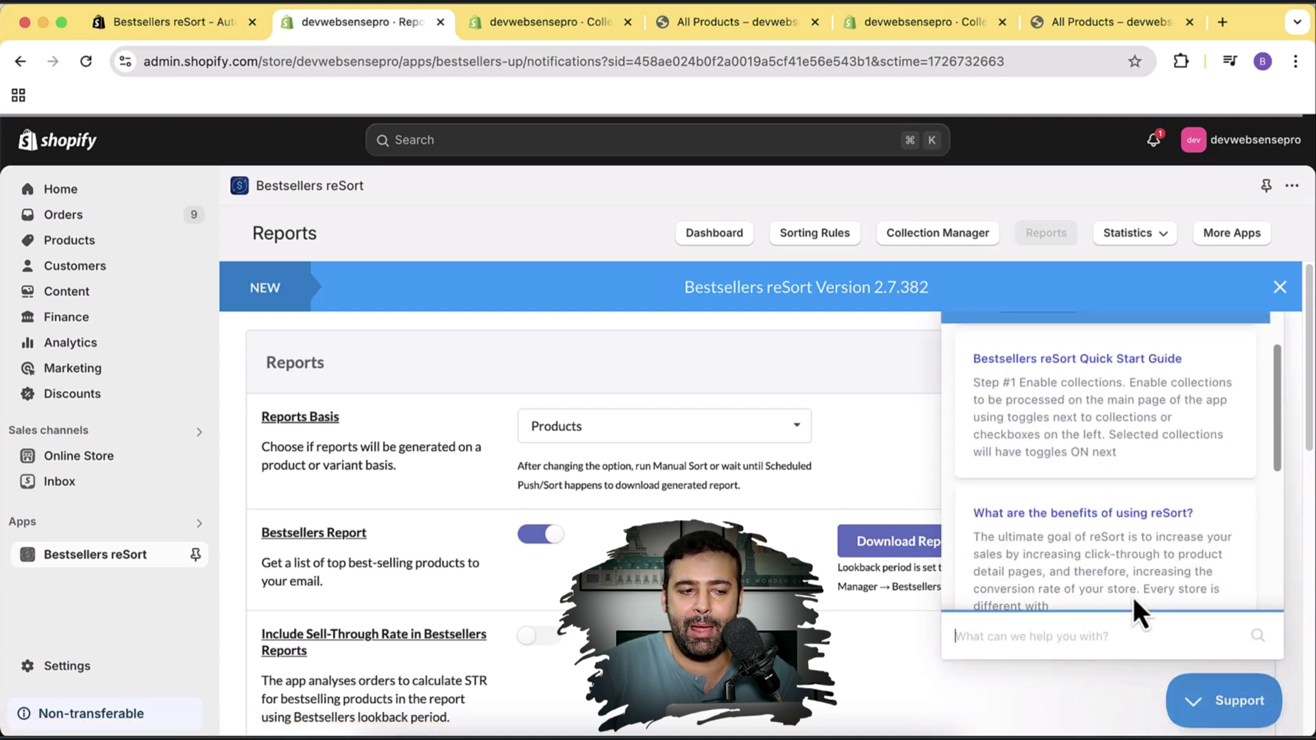
# Step: Switch to the Shopify App Store listing and compare the Bronze, Silver, Gold and Platinum plans' prices, limits and free trials
pyautogui.click(187, 26)
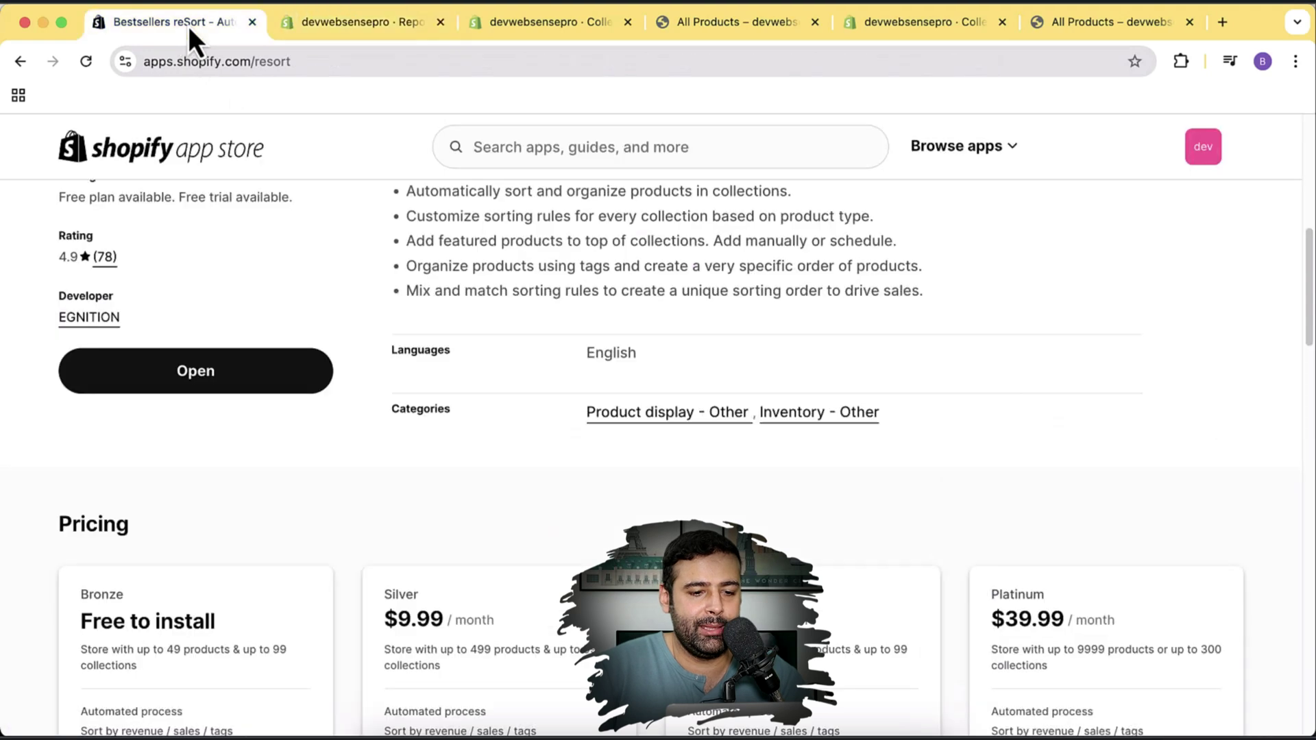
pyautogui.scroll(-5, 1207, 295)
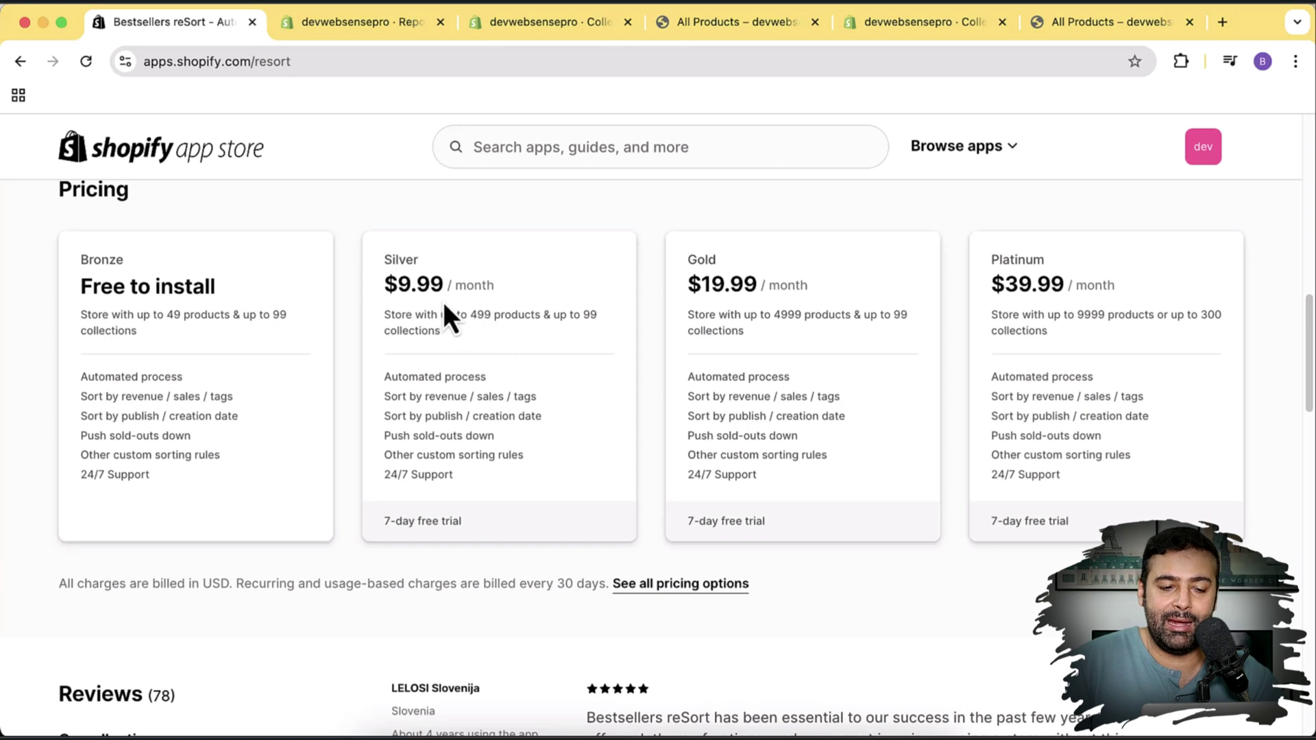
pyautogui.scroll(-1, 548, 411)
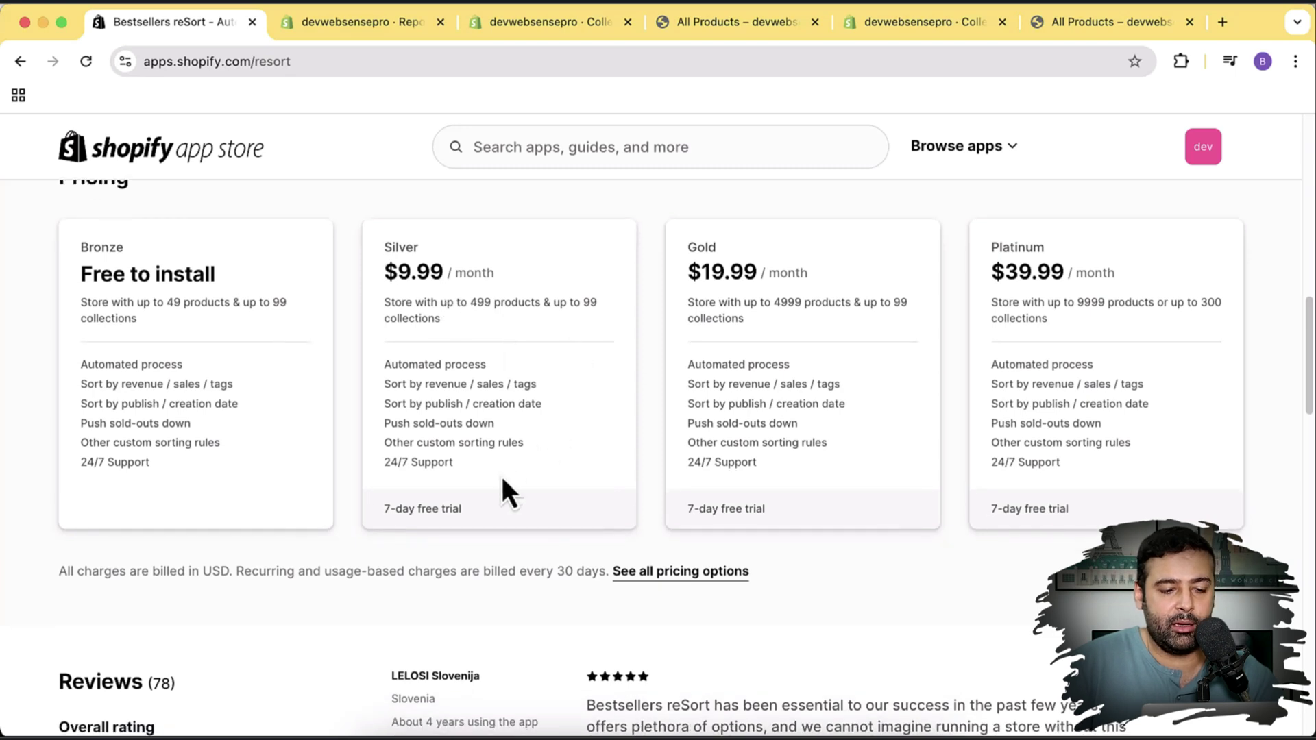
pyautogui.scroll(1, 472, 507)
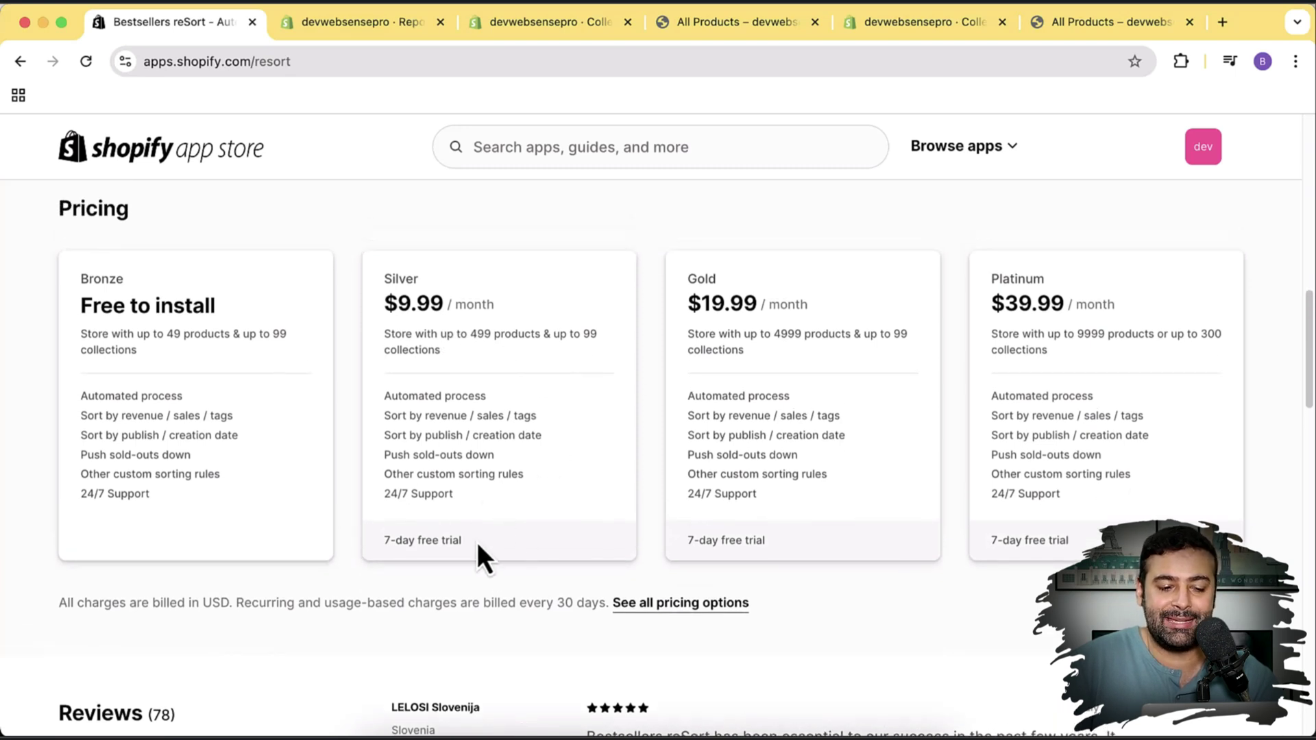
pyautogui.moveTo(477, 541); pyautogui.dragTo(385, 540)
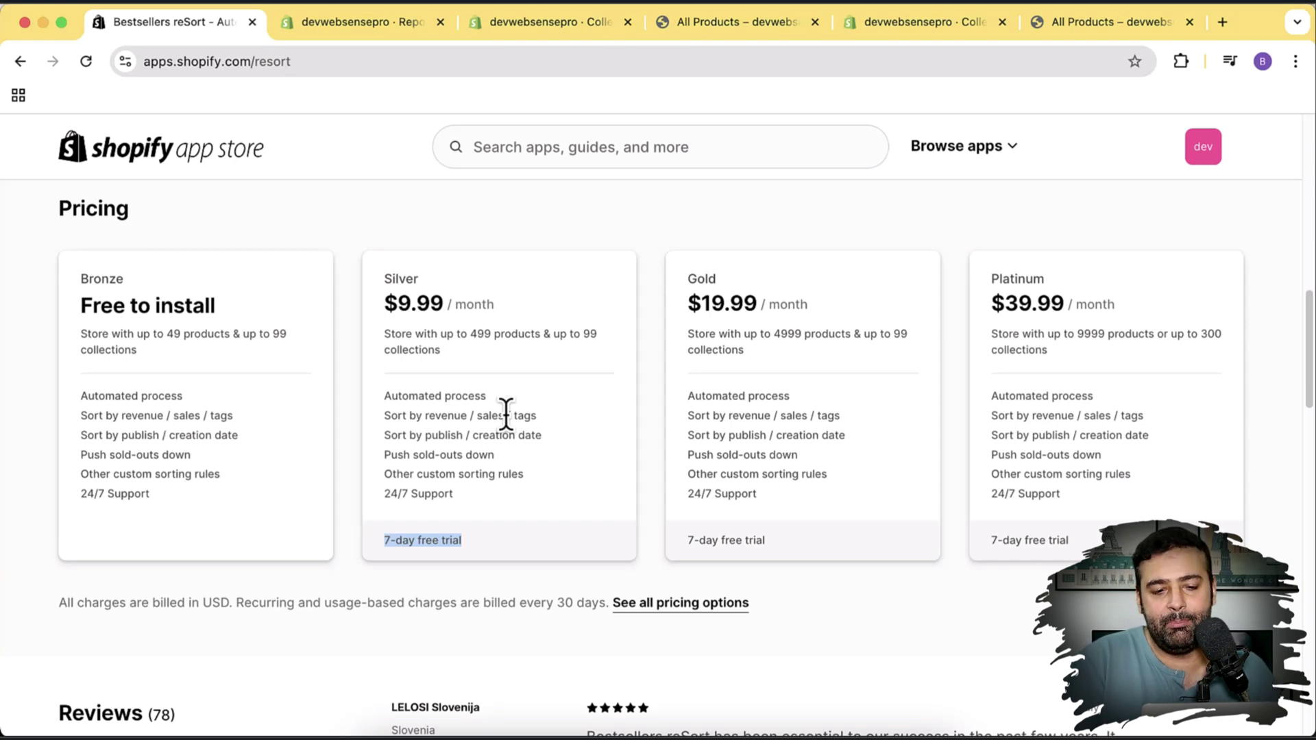
pyautogui.click(751, 299)
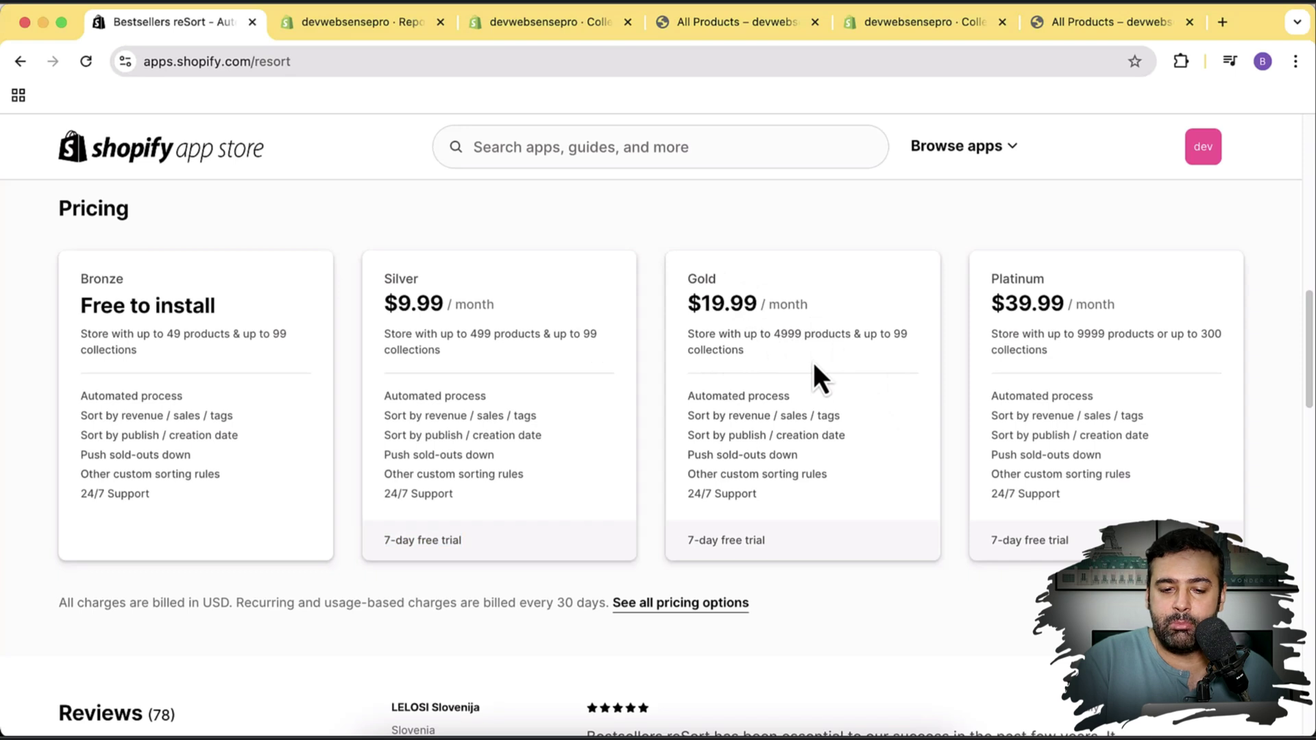
pyautogui.doubleClick(1039, 301)
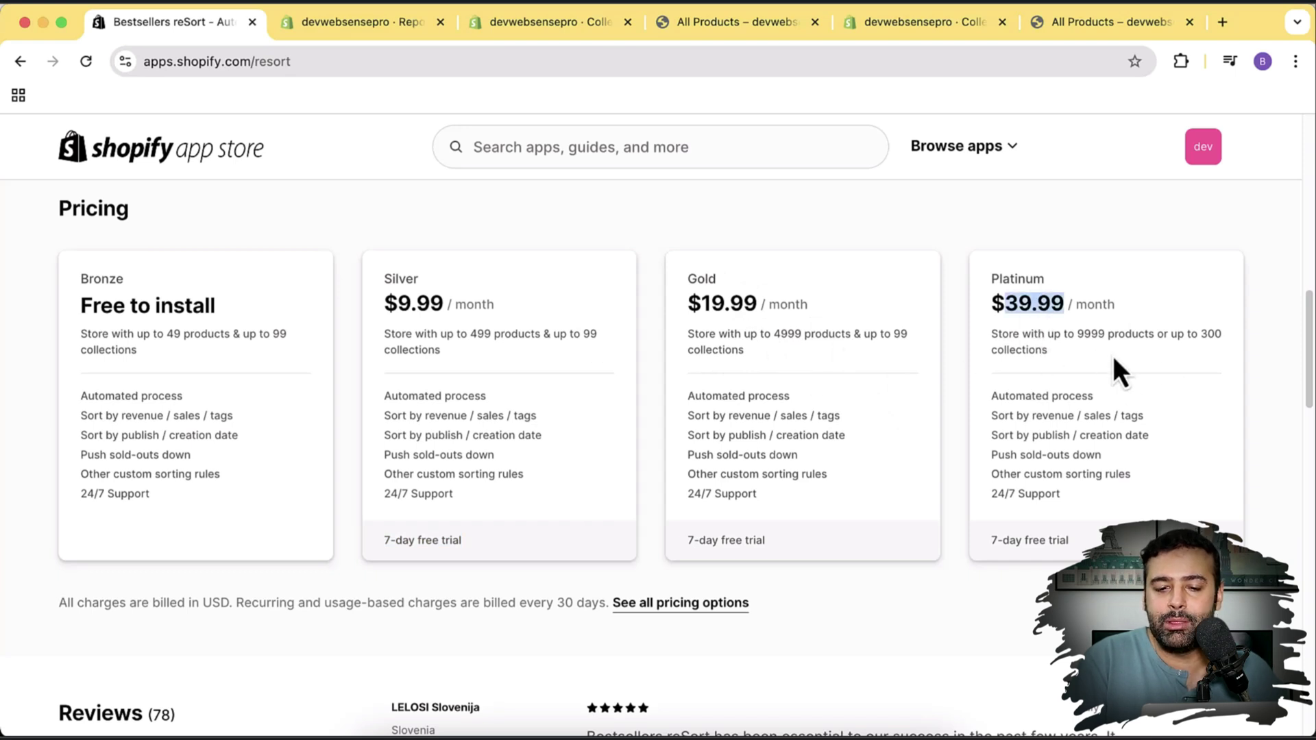